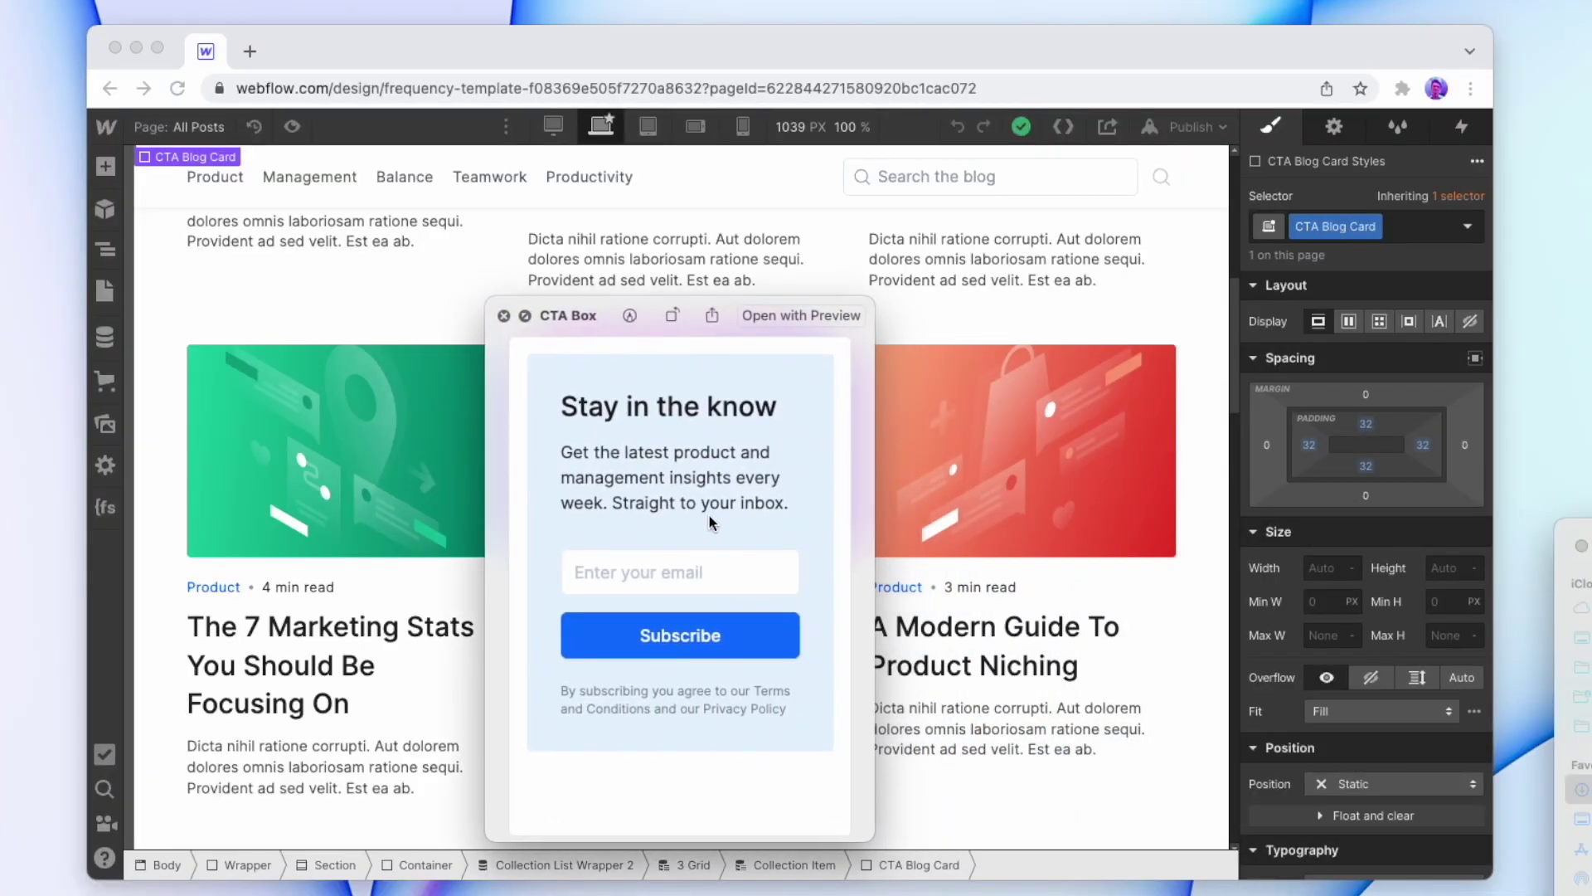
- Scroll the canvas back up to the All Posts grid and bring up the CMS collections
scroll(588, 332, "down", 3)
left_click_drag(564, 321, 565, 208)
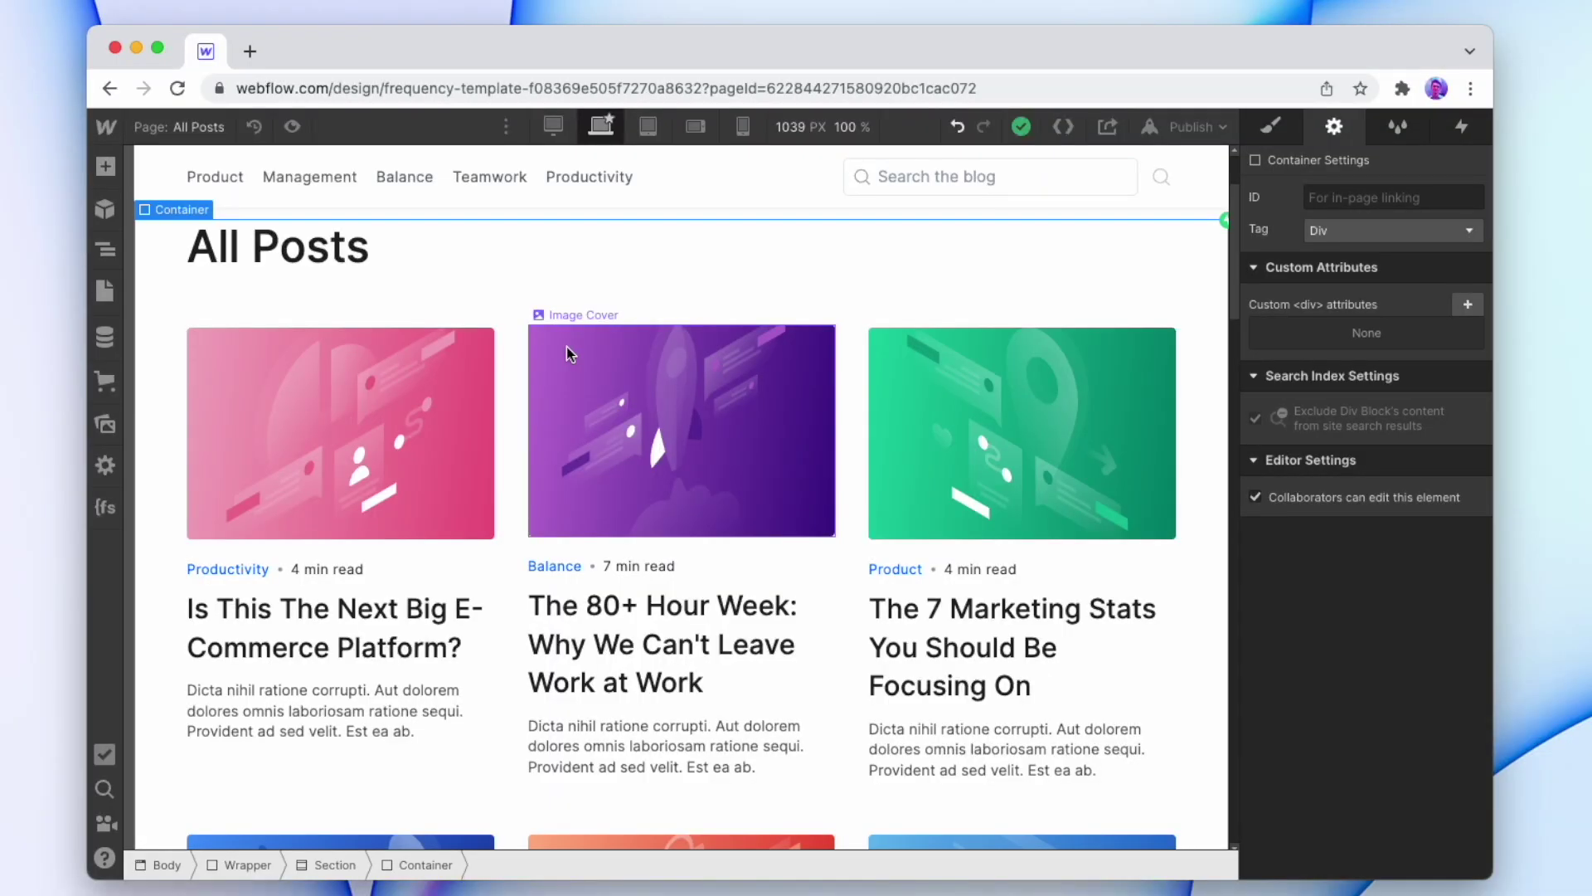
left_click(104, 337)
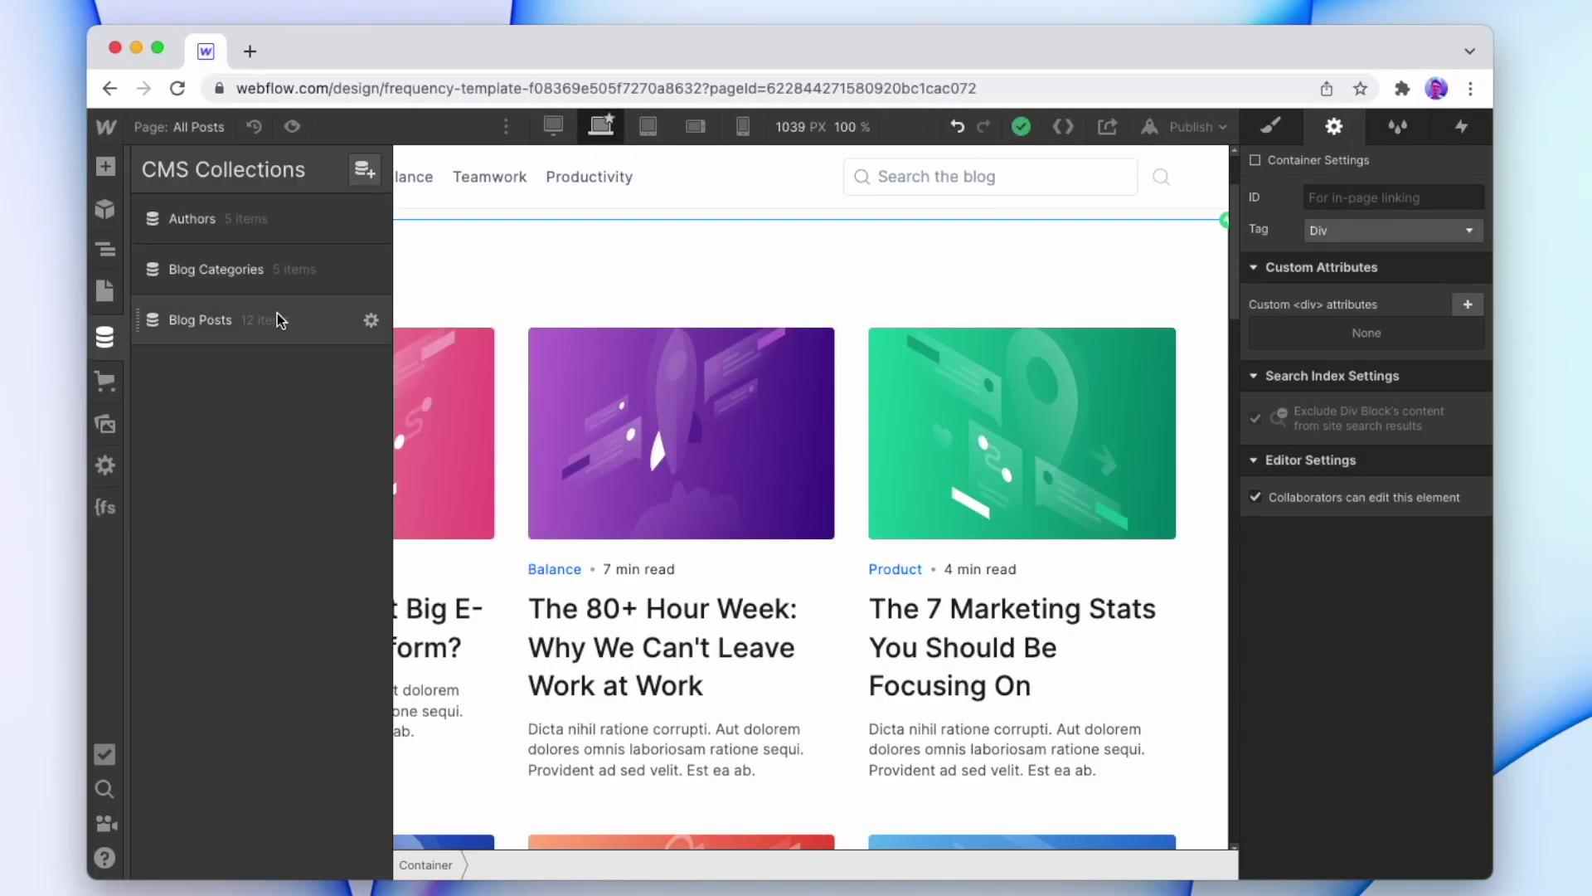
- Create a new Blog Posts item named 'CTA' and close the collection panel
left_click(277, 316)
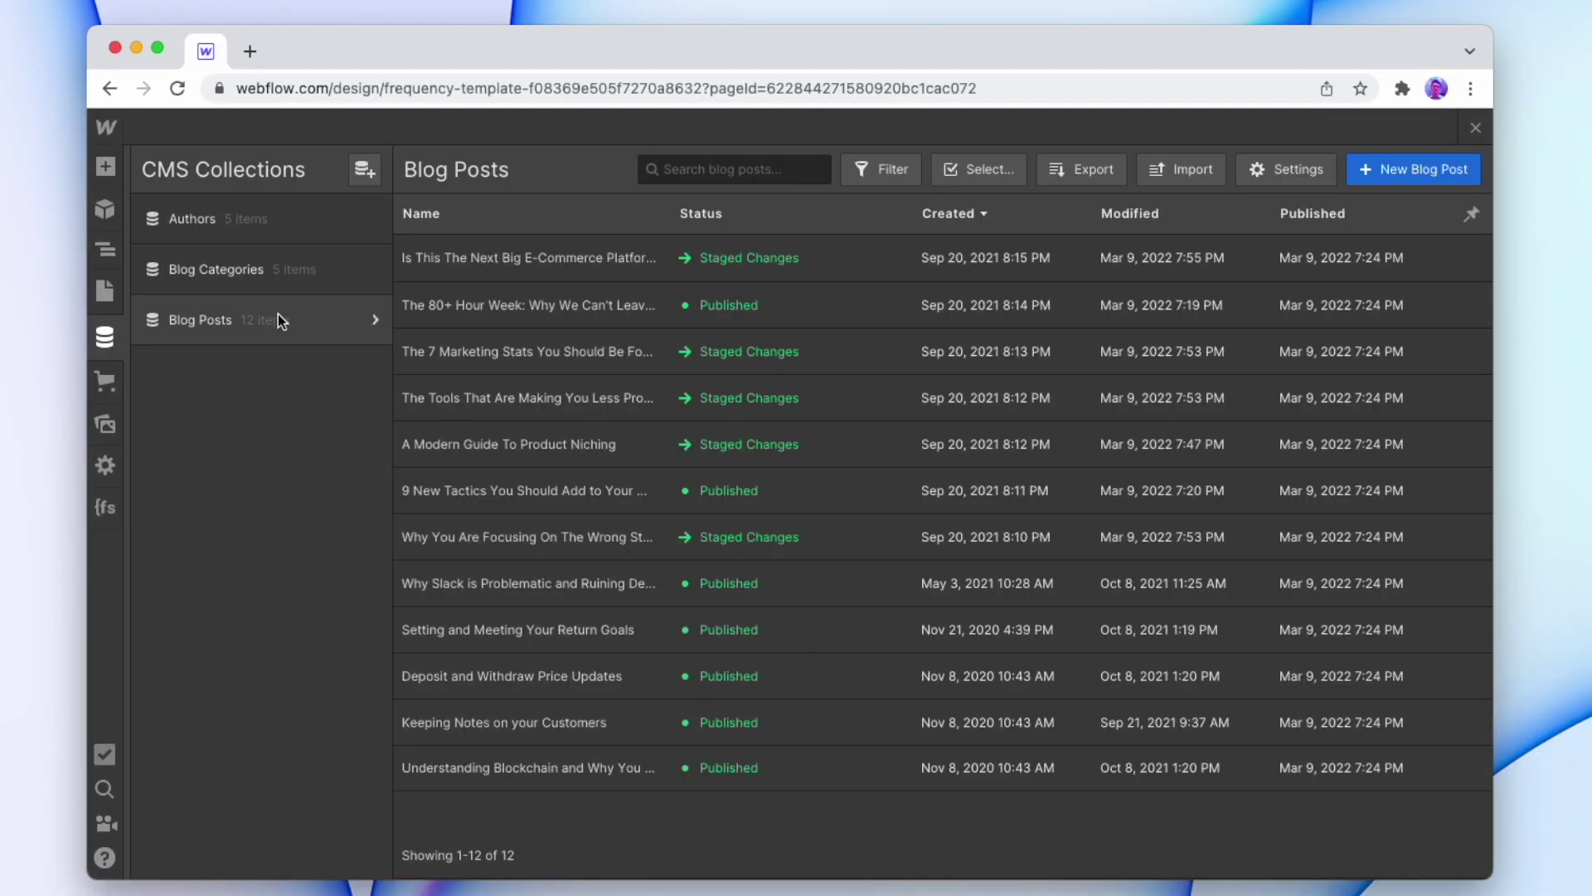
left_click(1458, 177)
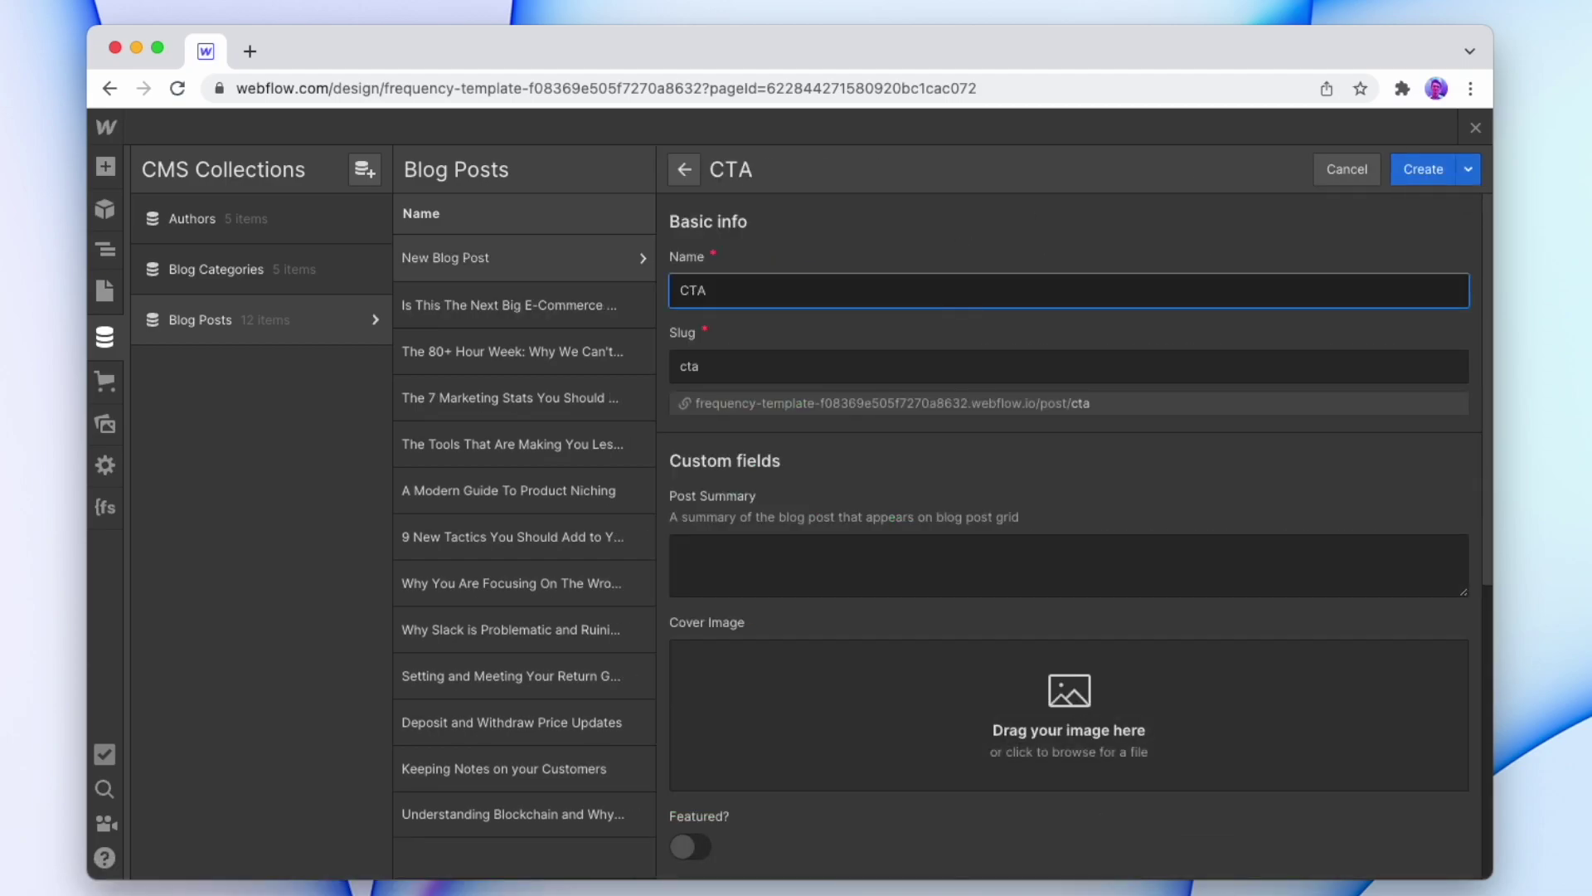
left_click(1428, 170)
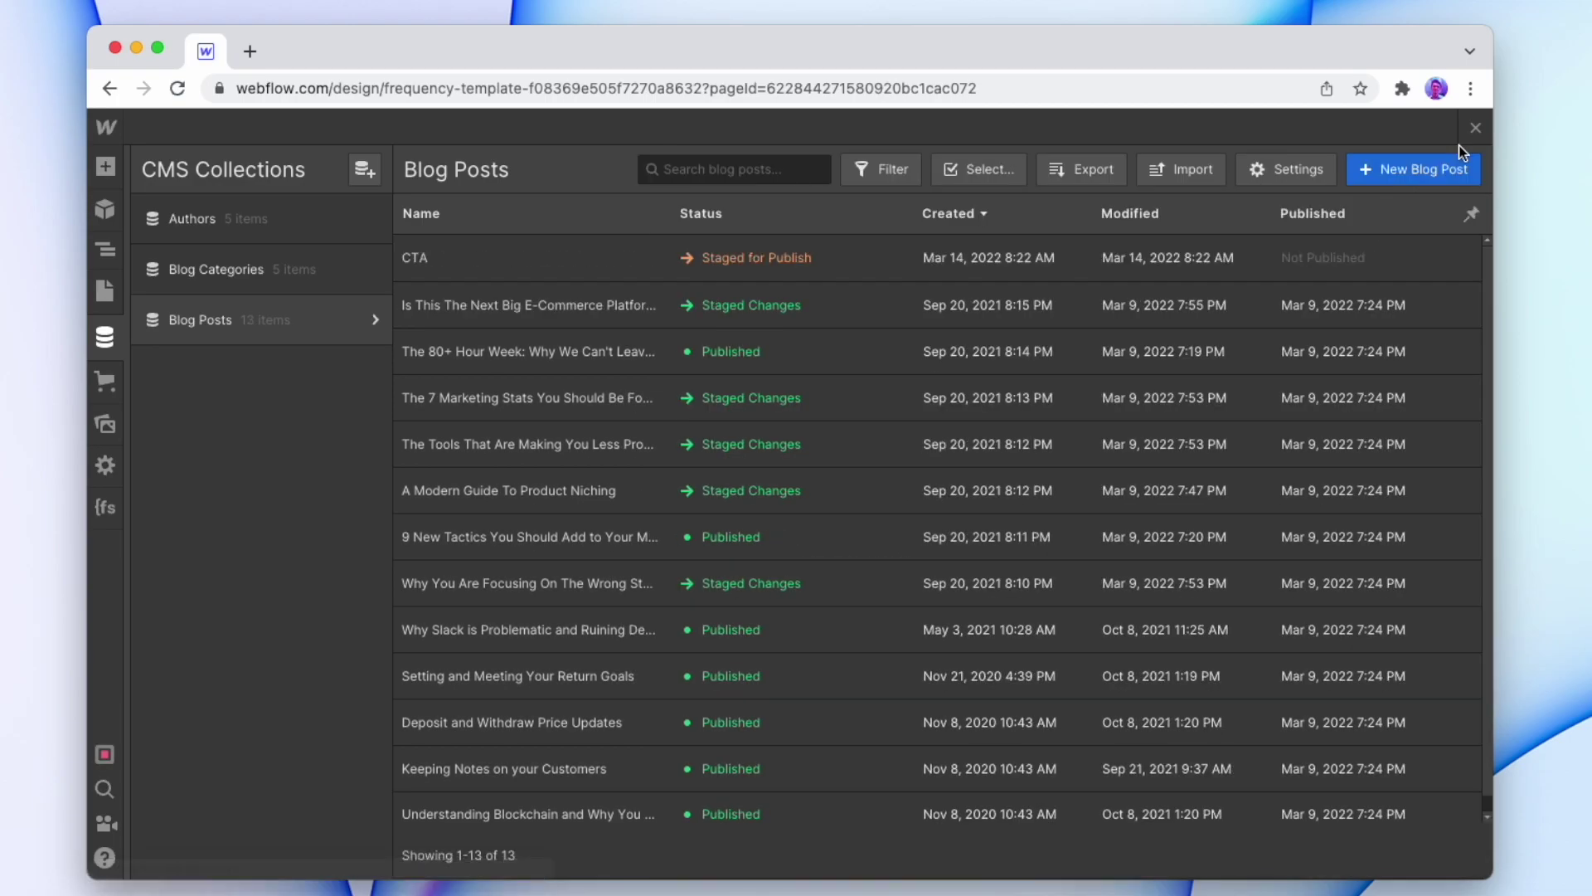
left_click(1474, 129)
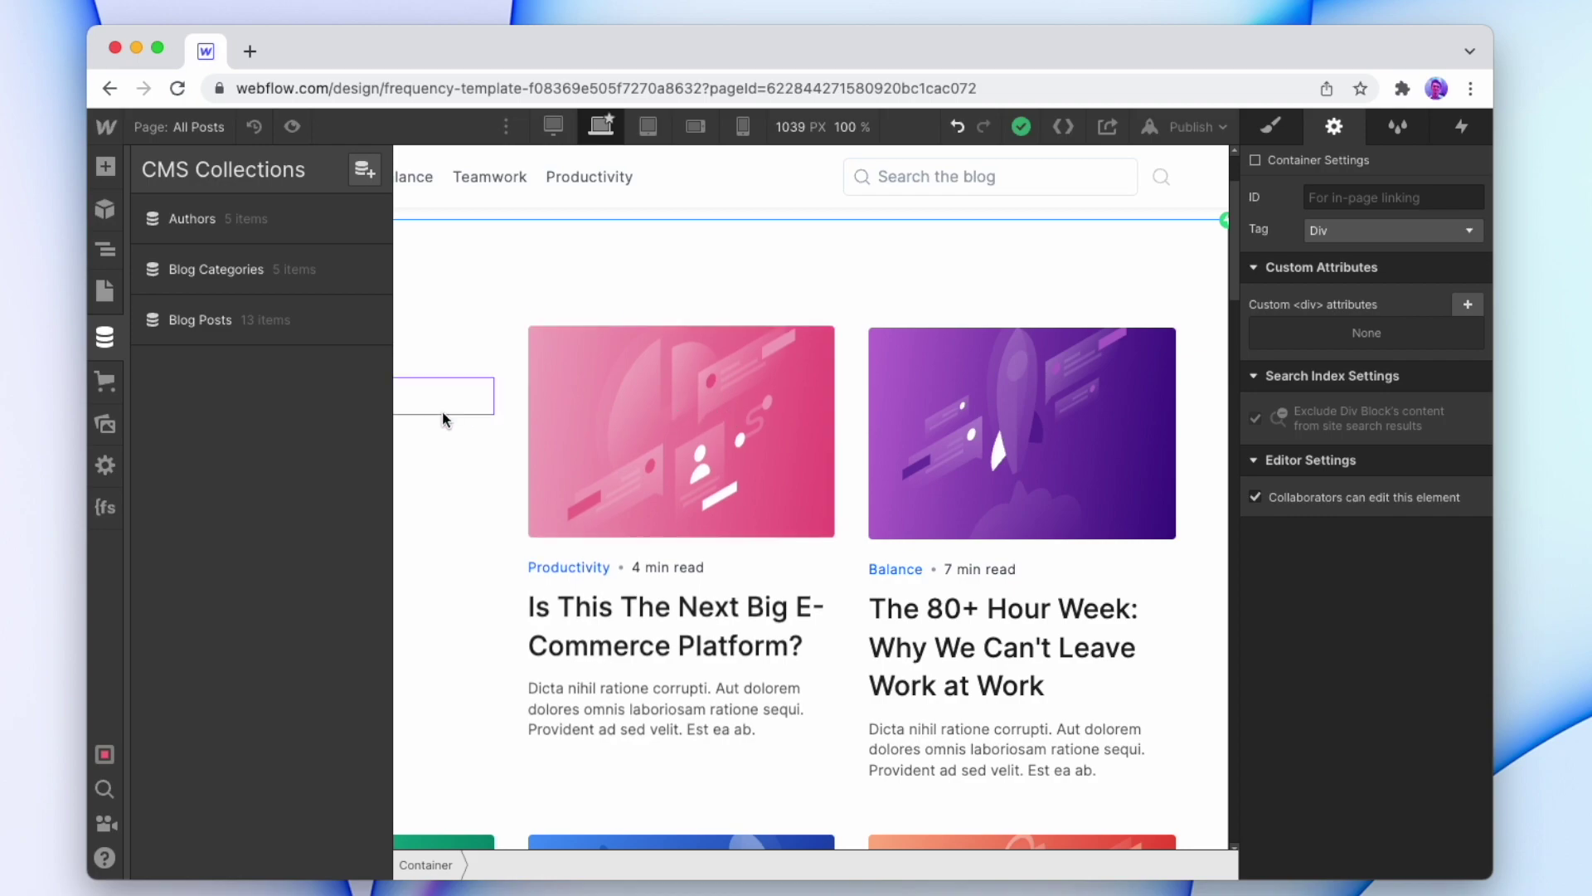
- Give the blog post card a visibility condition: Name Does Not Equal 'CTA'
left_click(459, 438)
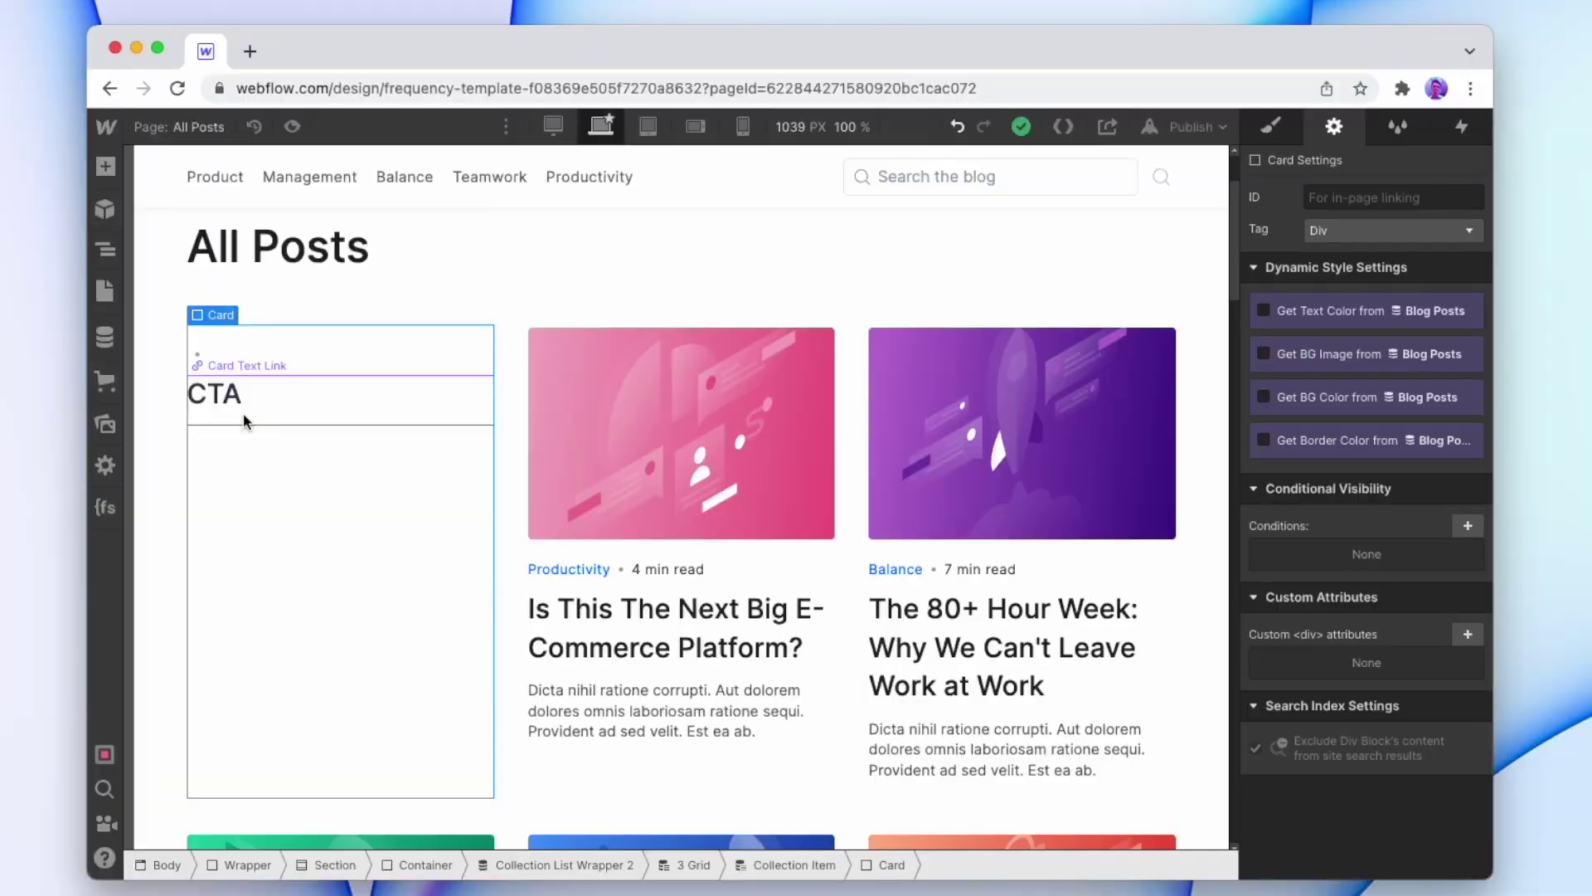
key("z")
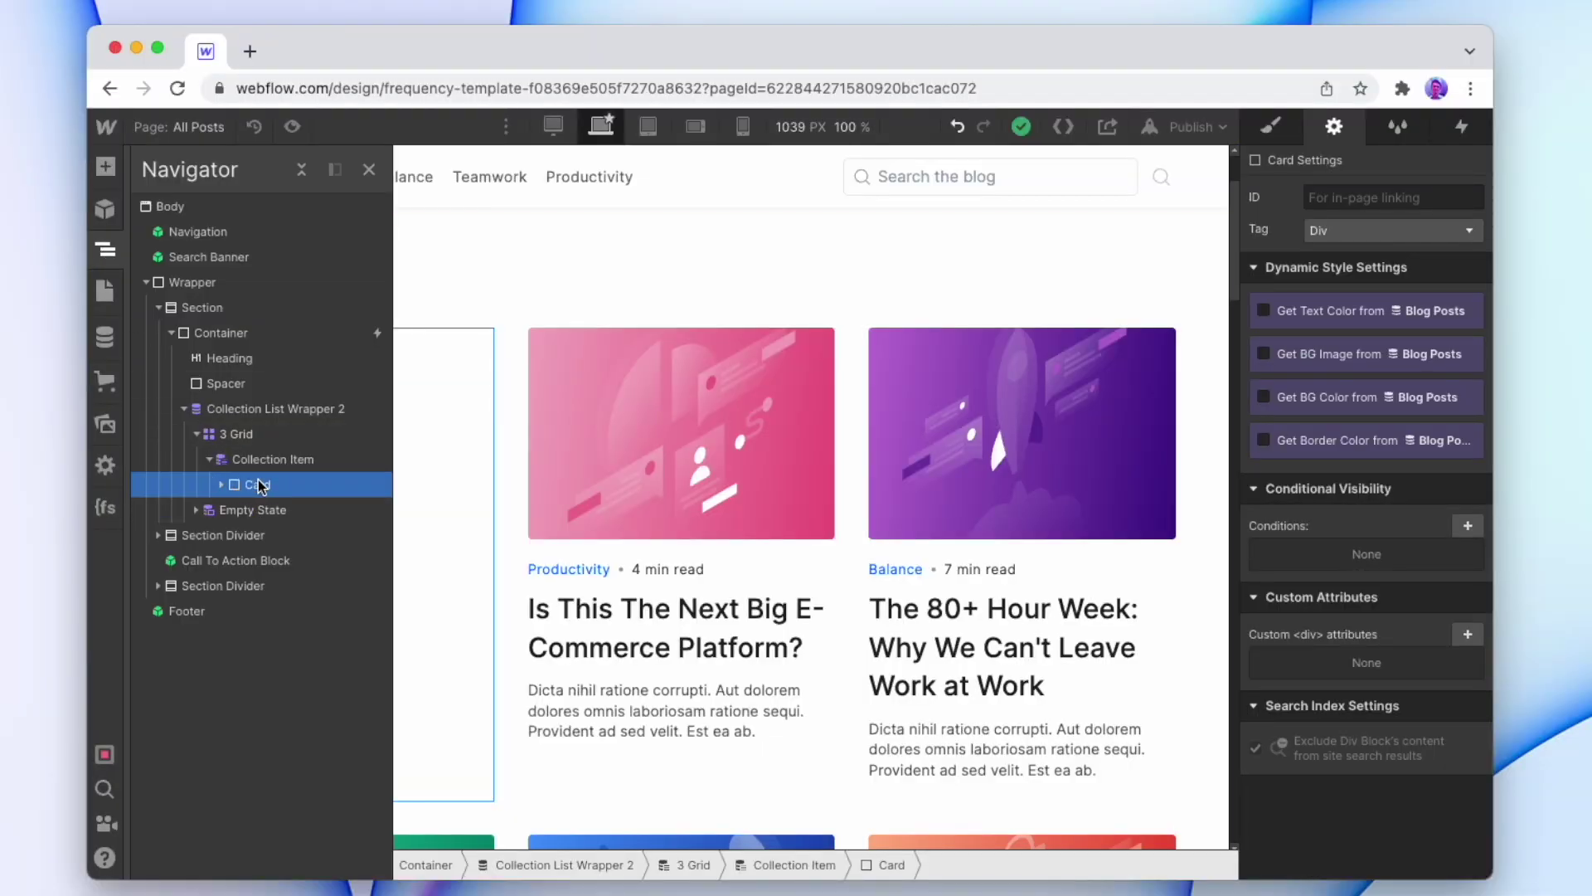
key("z")
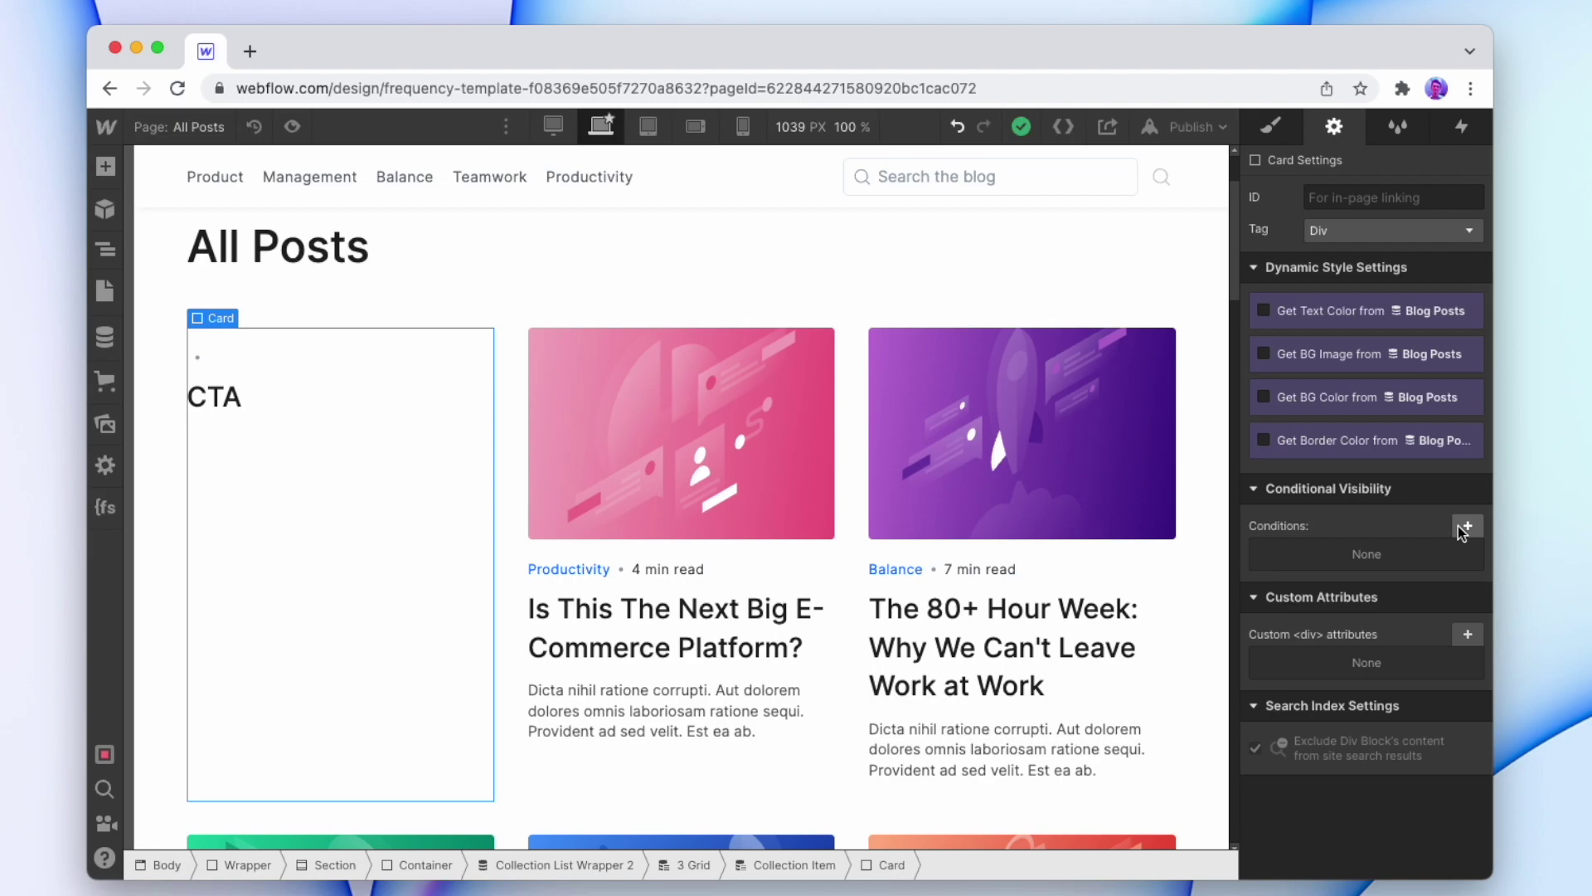
left_click(1464, 529)
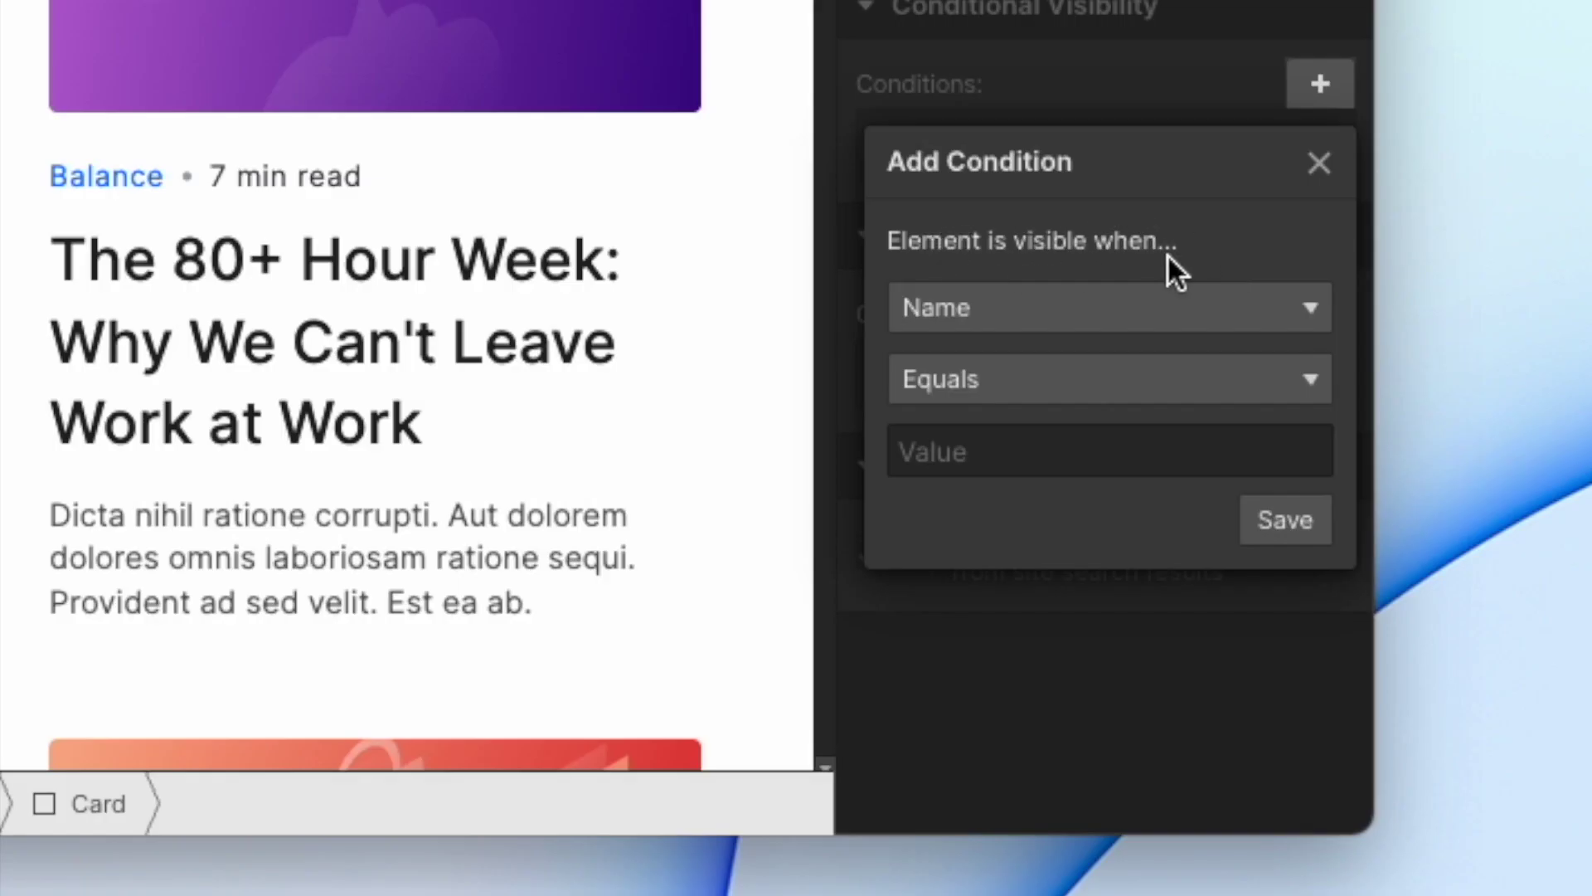
left_click(1021, 375)
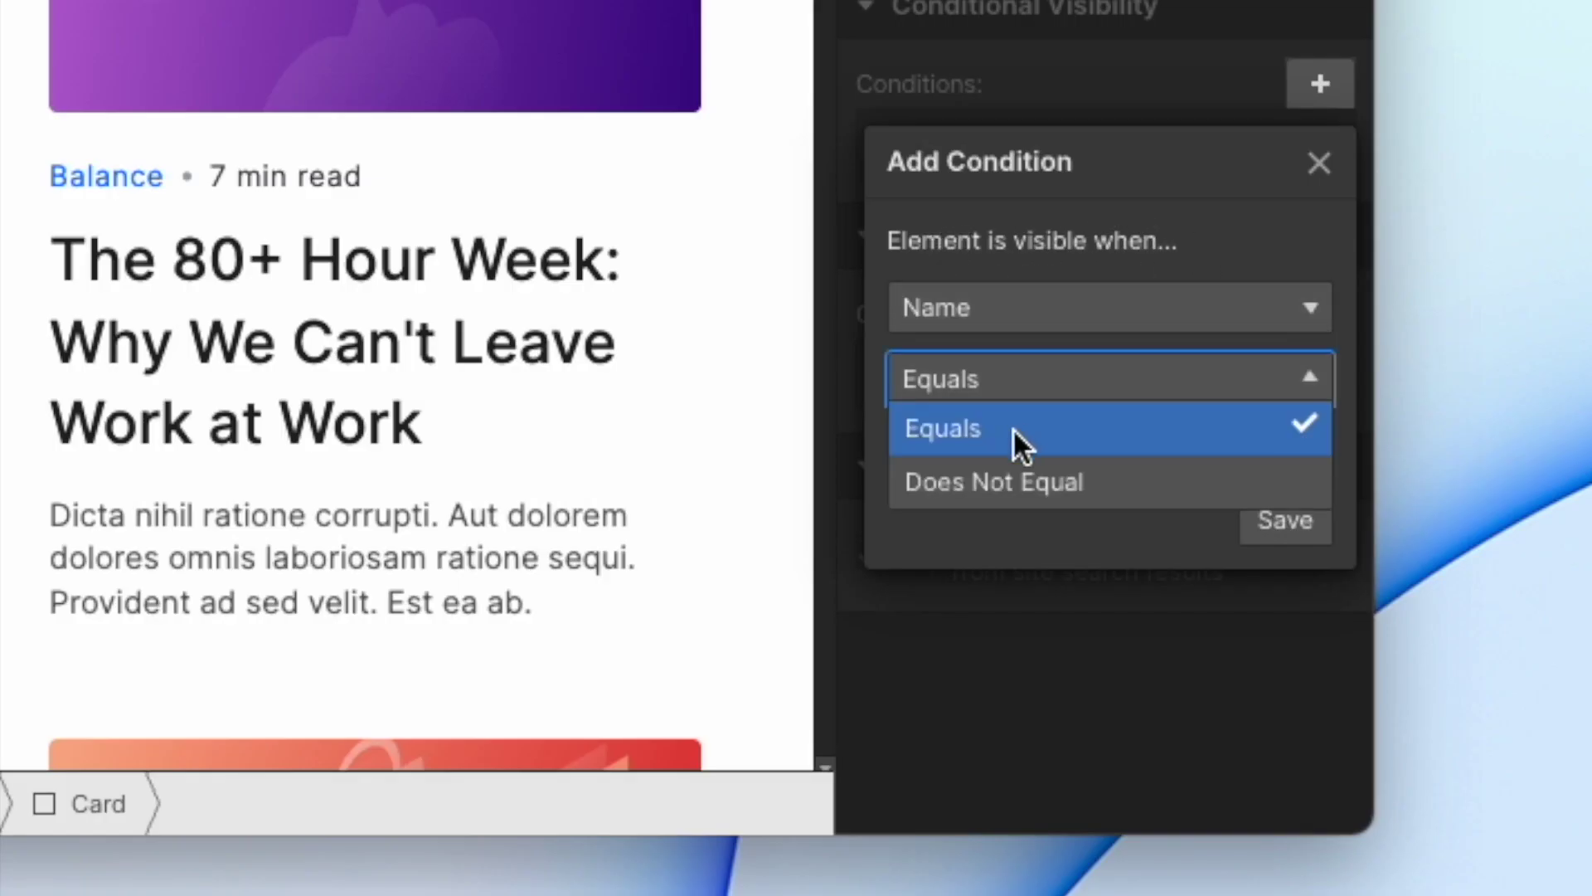
left_click(1015, 475)
left_click(1011, 469)
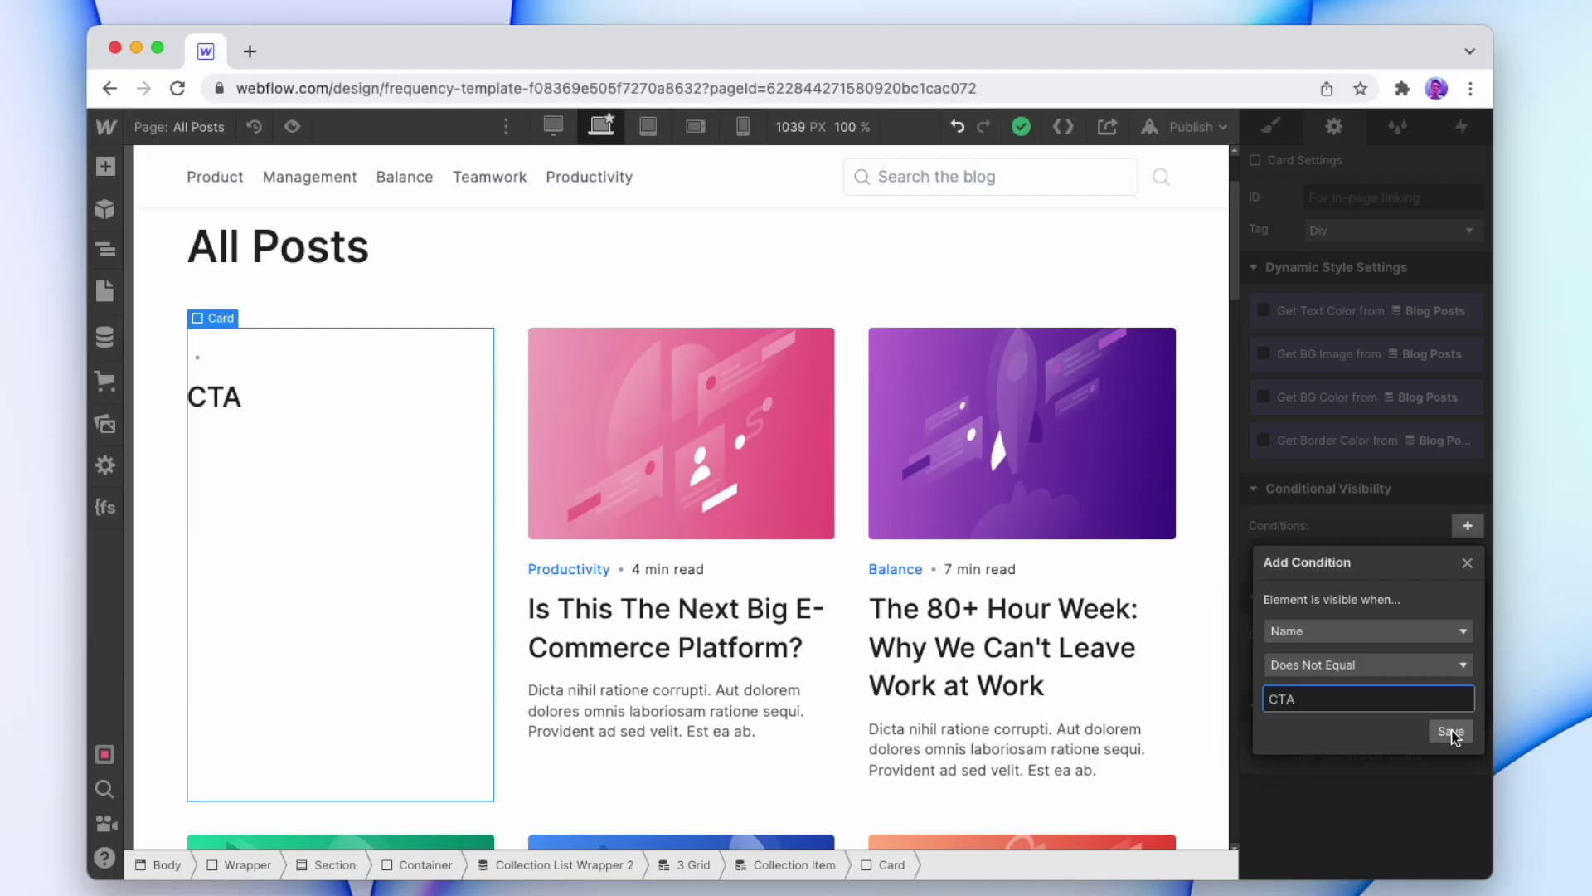
left_click(1286, 520)
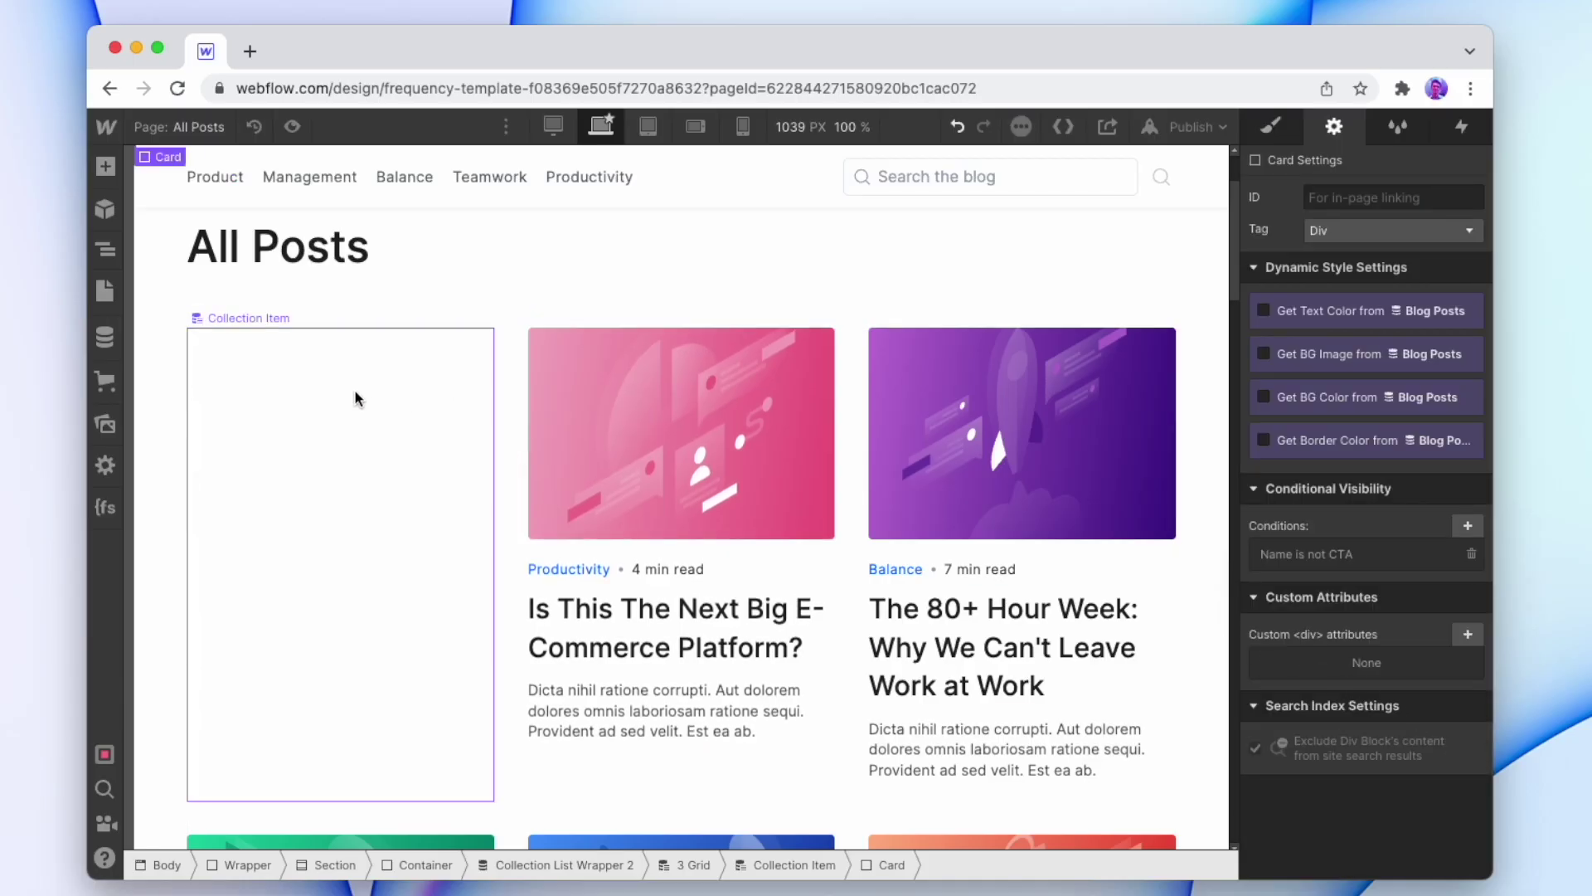
- Place a new Div Block inside the first collection item of the grid
left_click(106, 167)
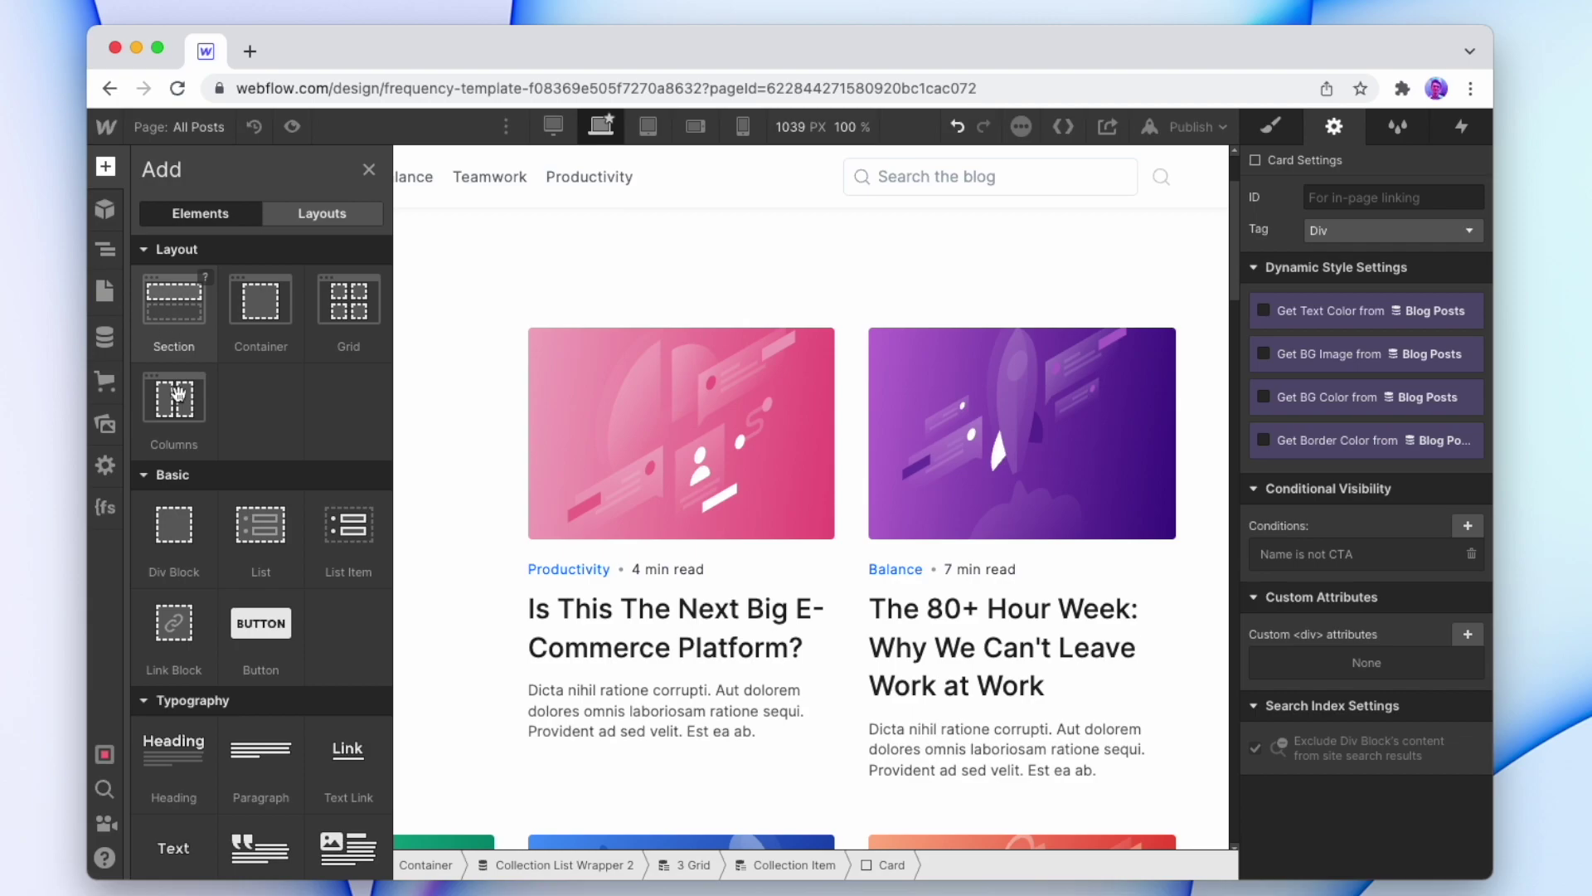
left_click_drag(171, 526, 413, 462)
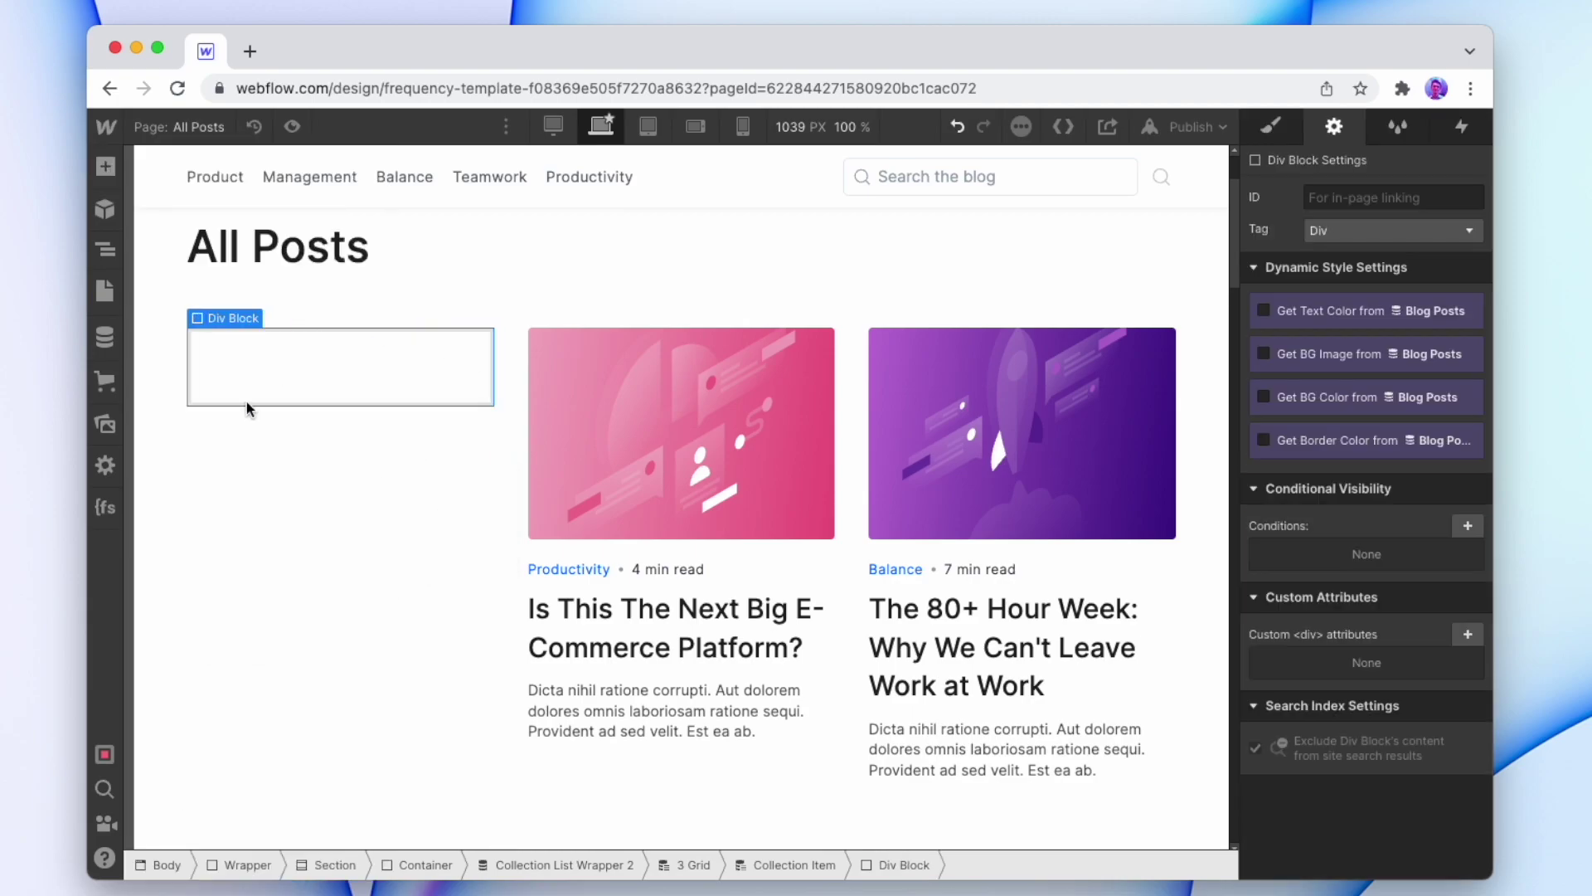
scroll(690, 386, "up", 1)
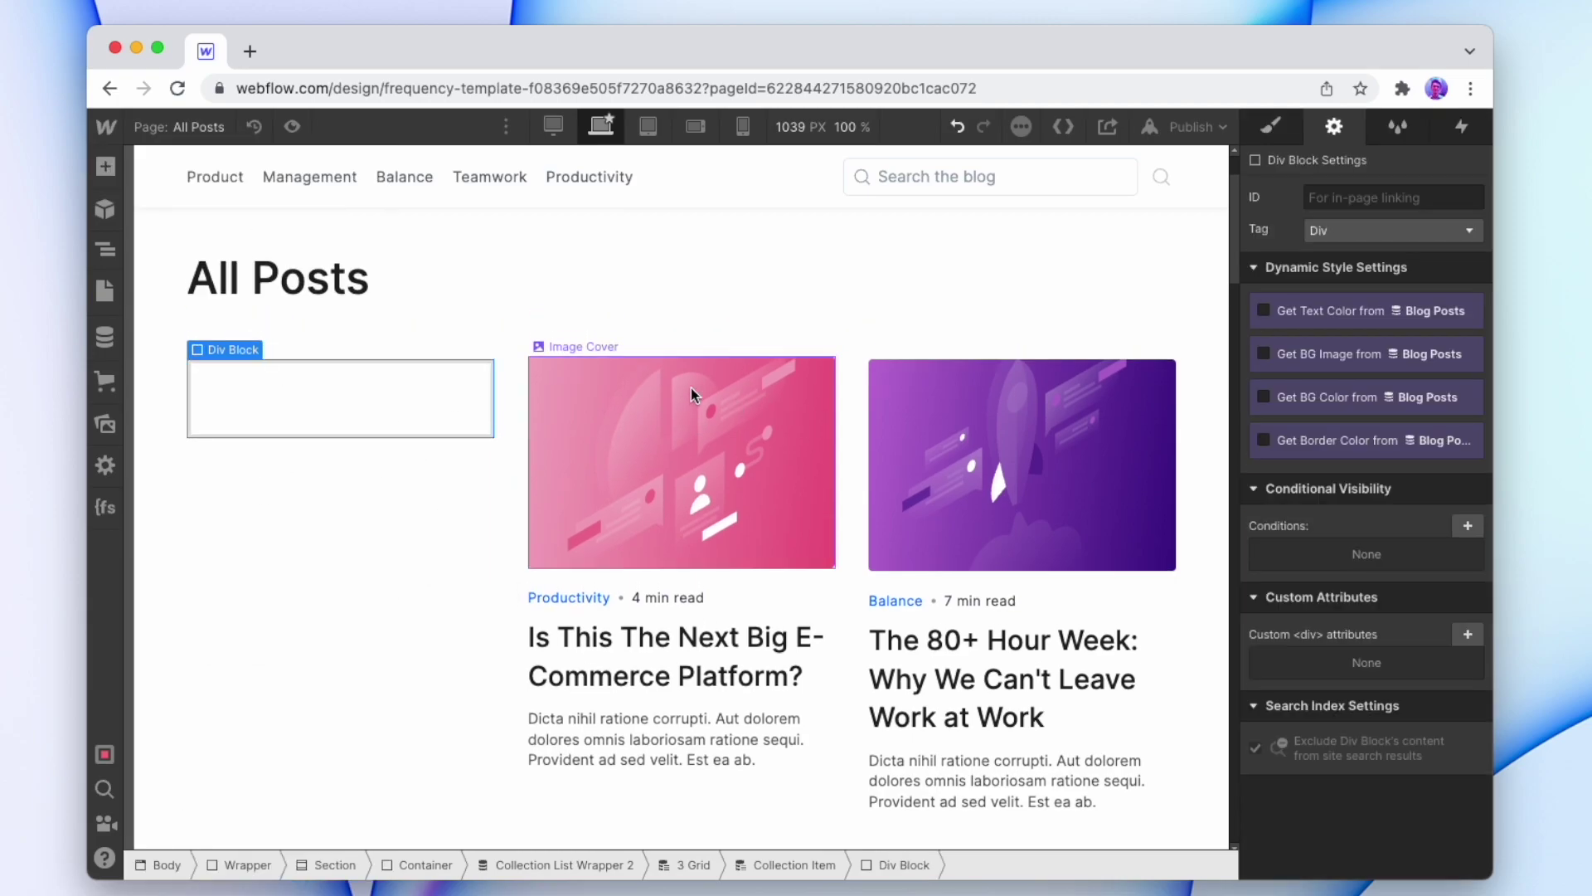
scroll(690, 386, "down", 5)
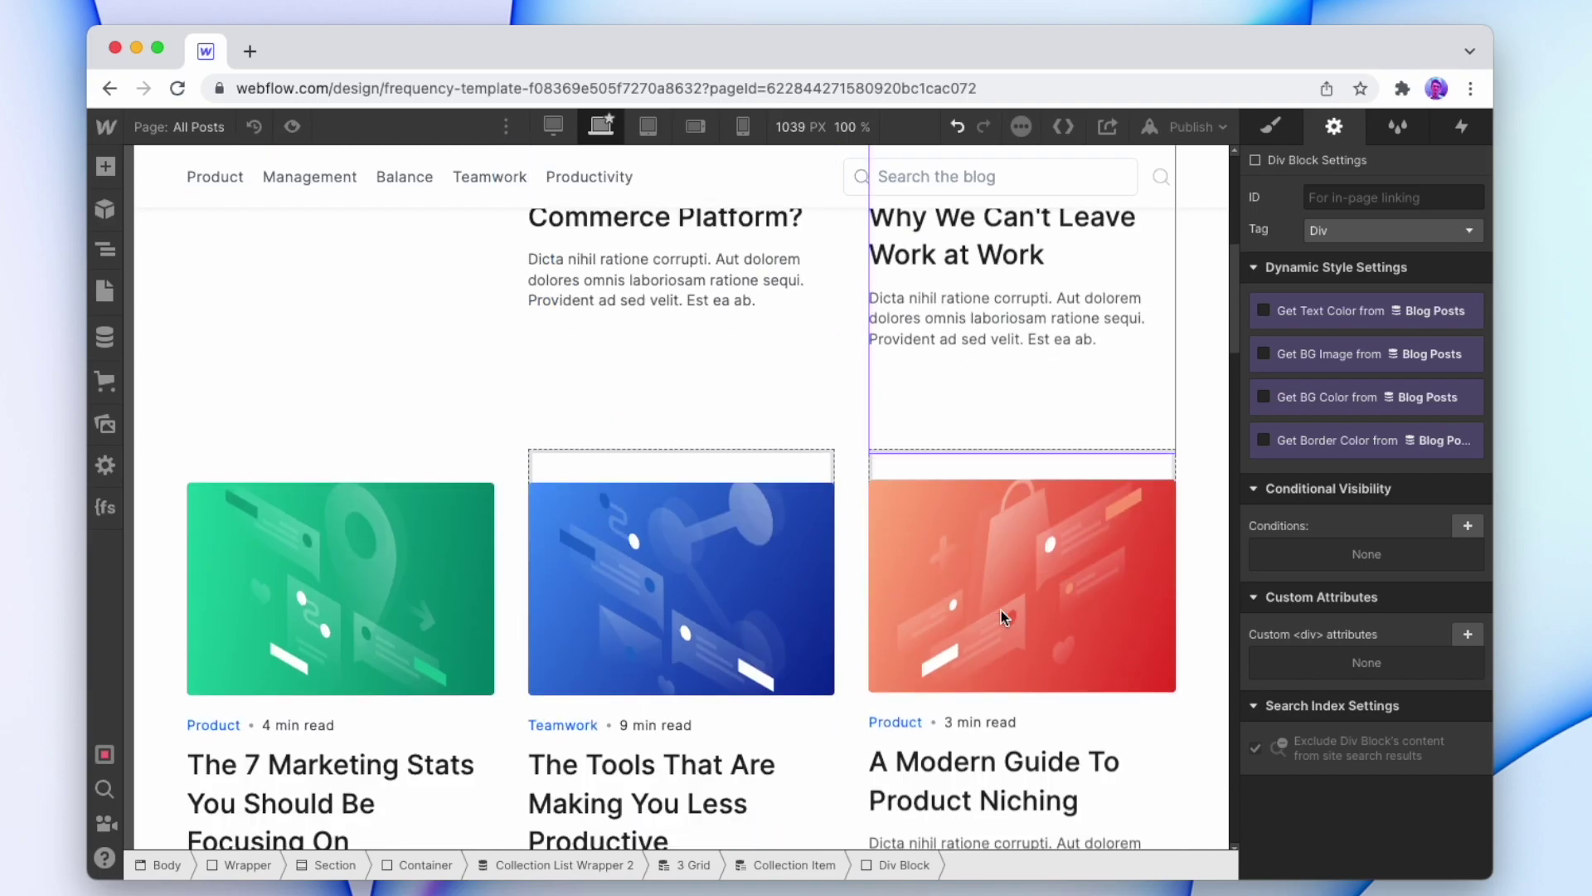
scroll(1002, 610, "down", 4)
scroll(241, 661, "up", 8)
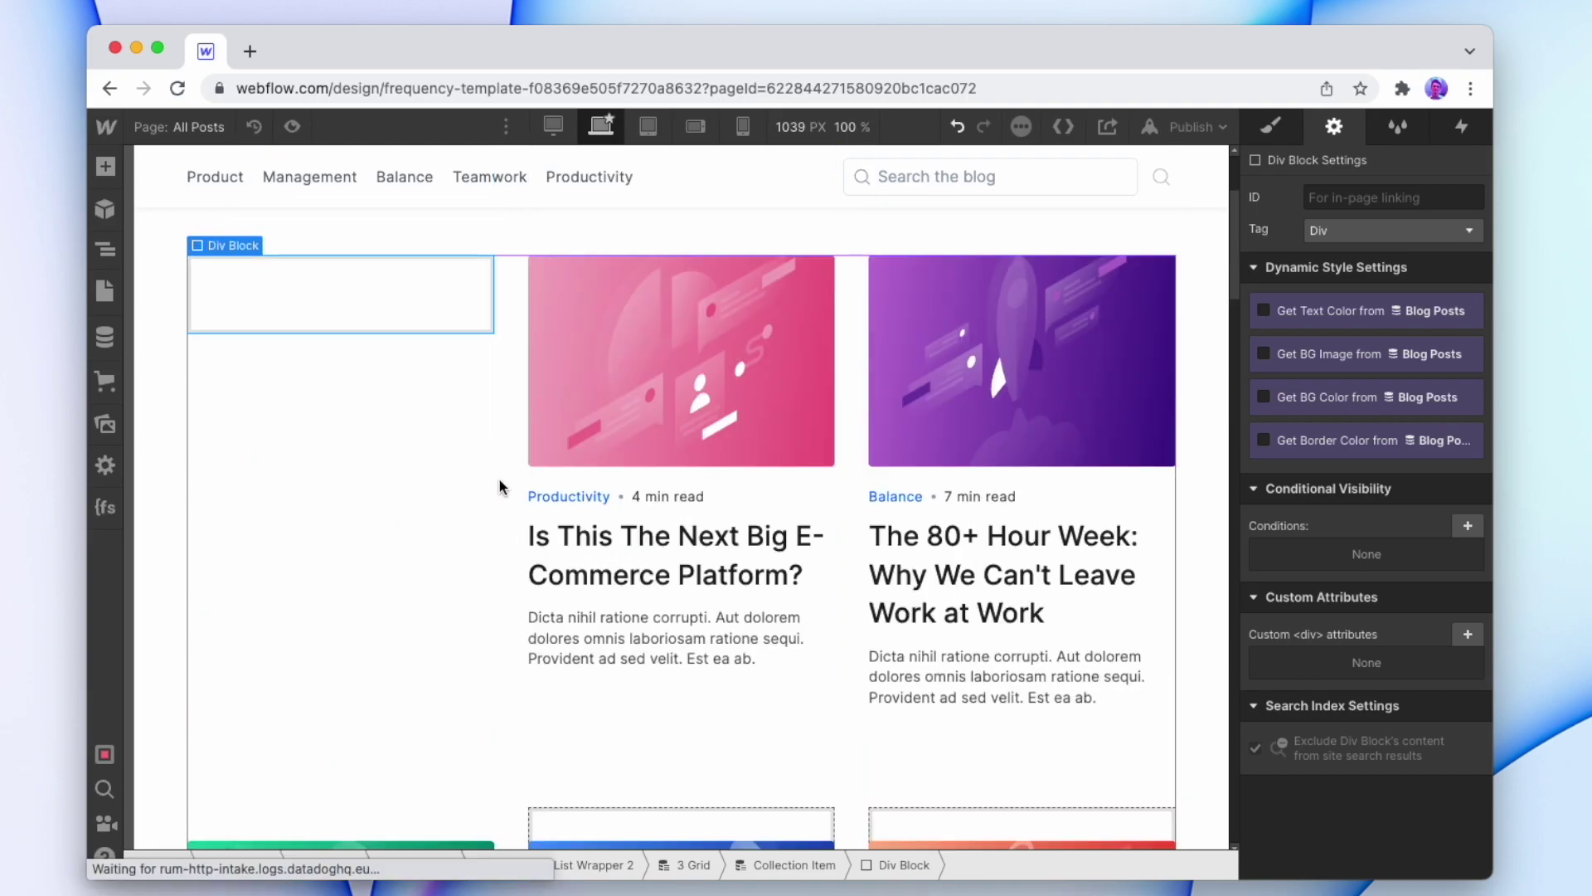
- Make the Div Block visible only when Name equals 'CTA'
left_click(1464, 525)
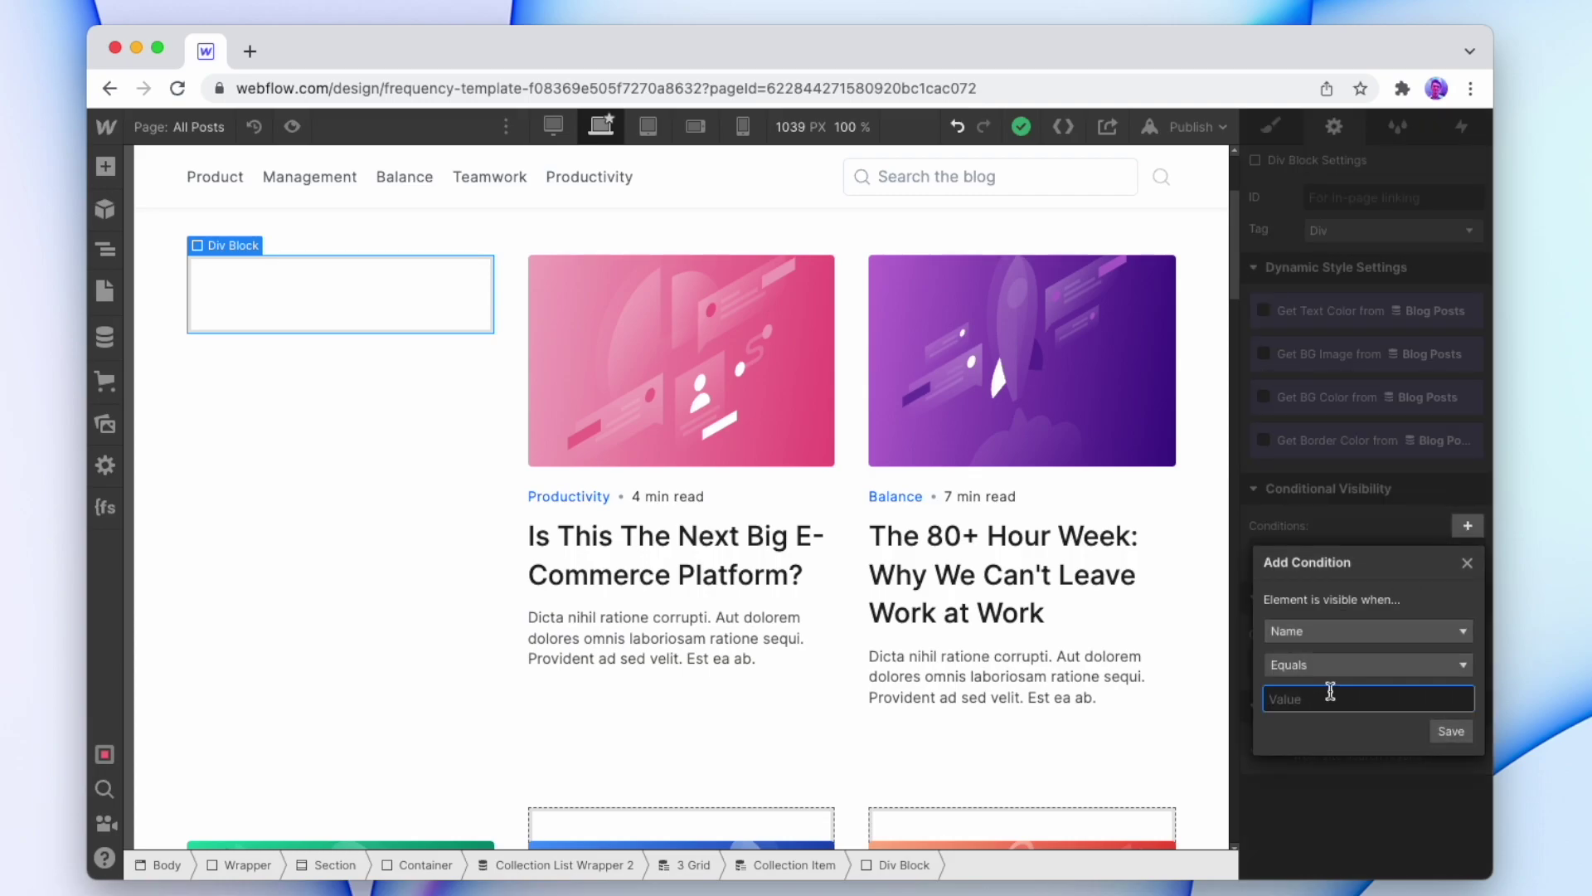
left_click(1454, 733)
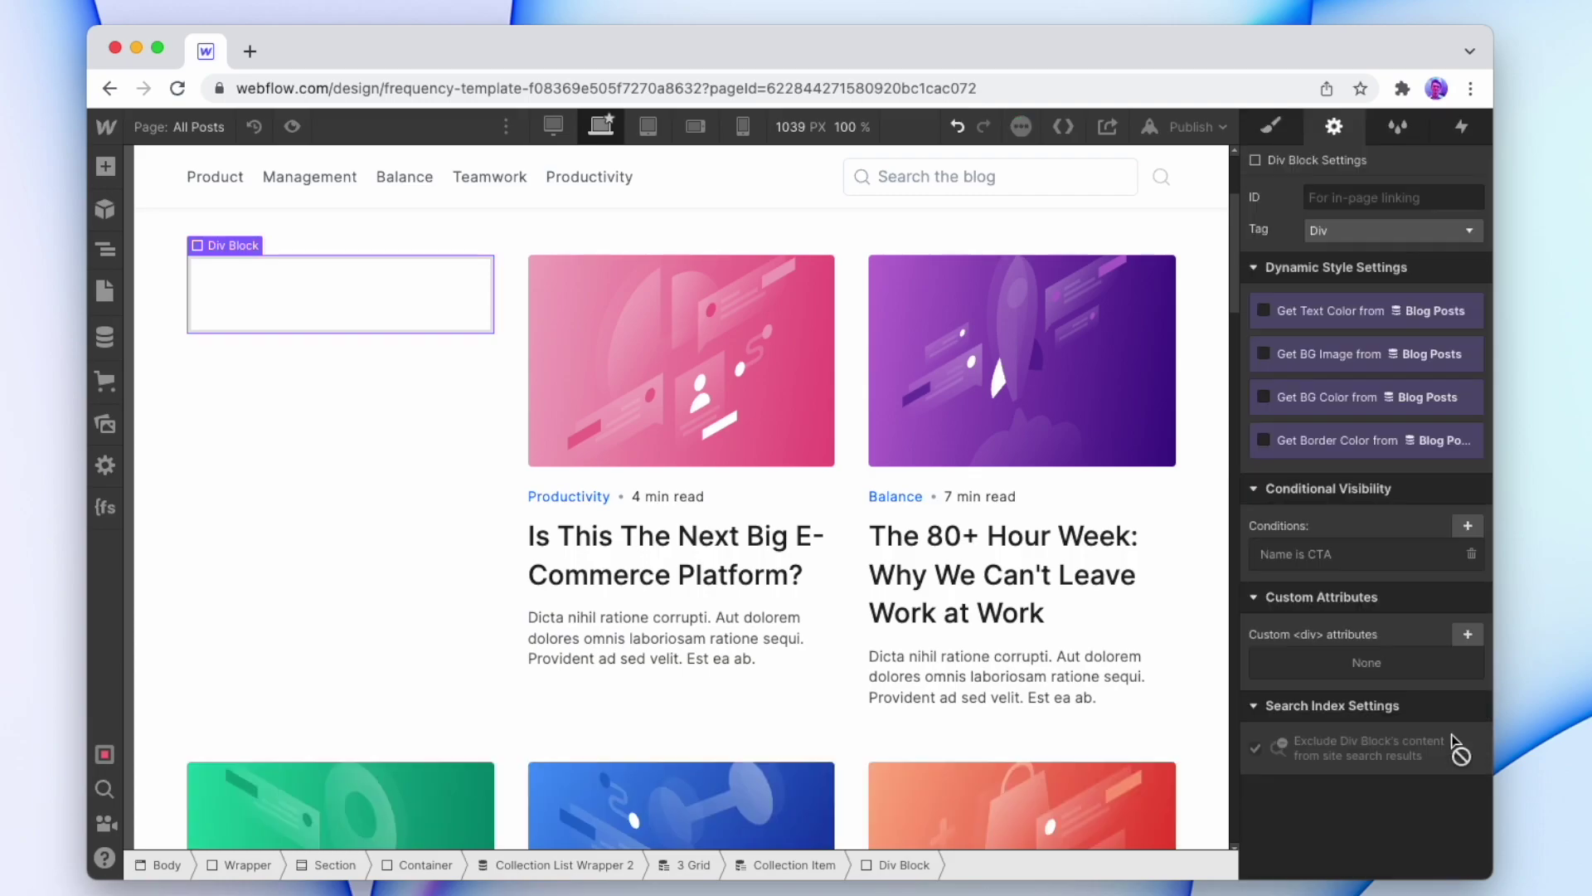
scroll(456, 325, "up", 2)
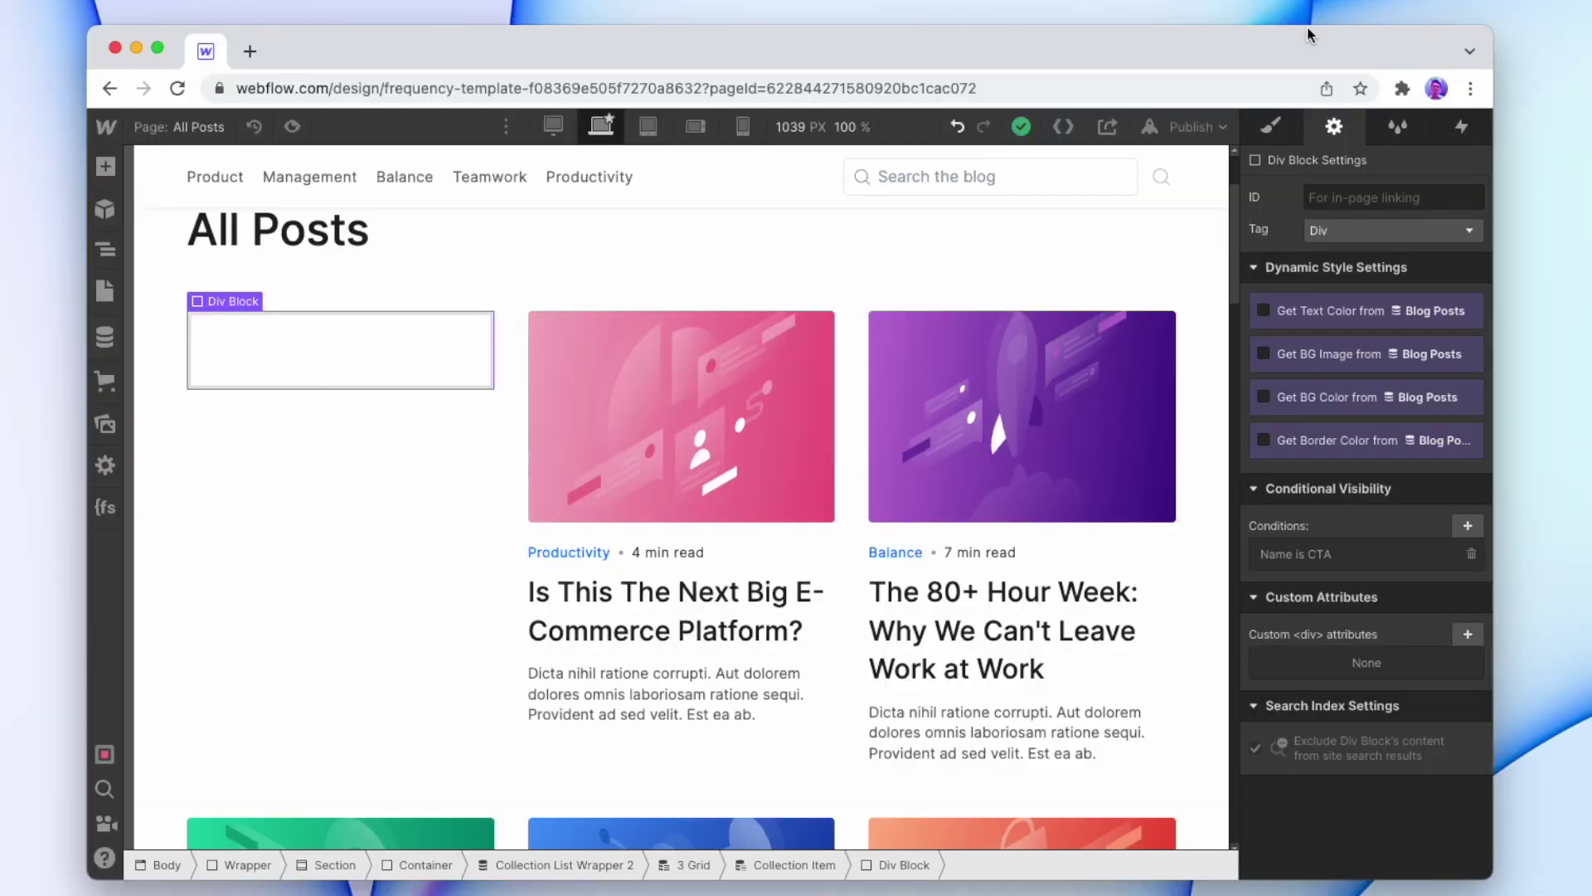
- Create and apply the class 'CTA Blog Card' to the Div Block
left_click(1282, 135)
left_click(1377, 226)
type("CT")
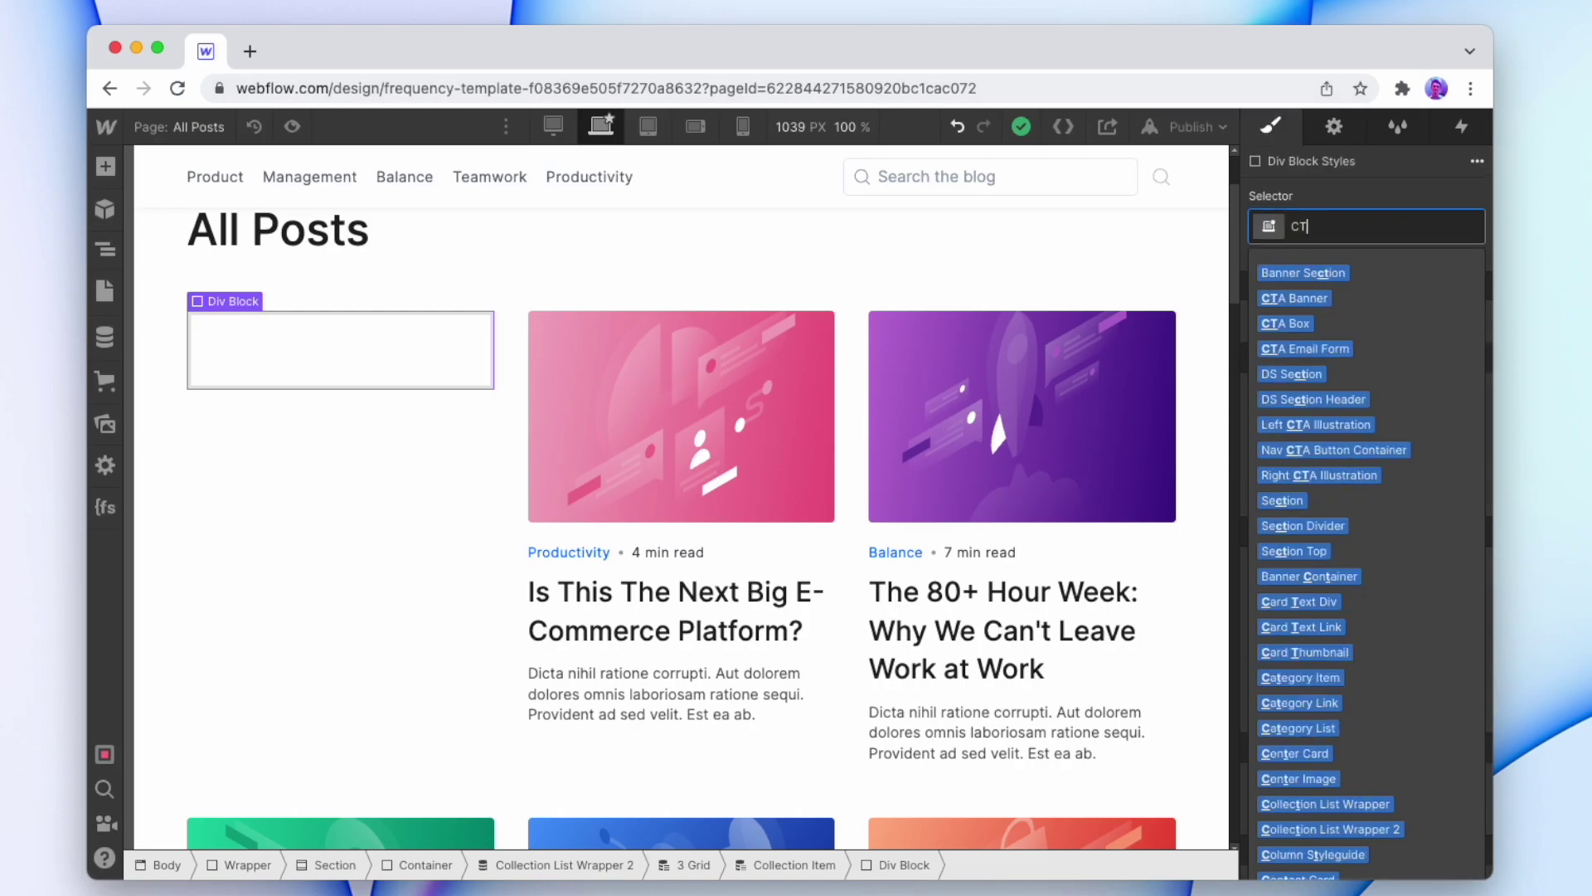
type("A Blog Ca")
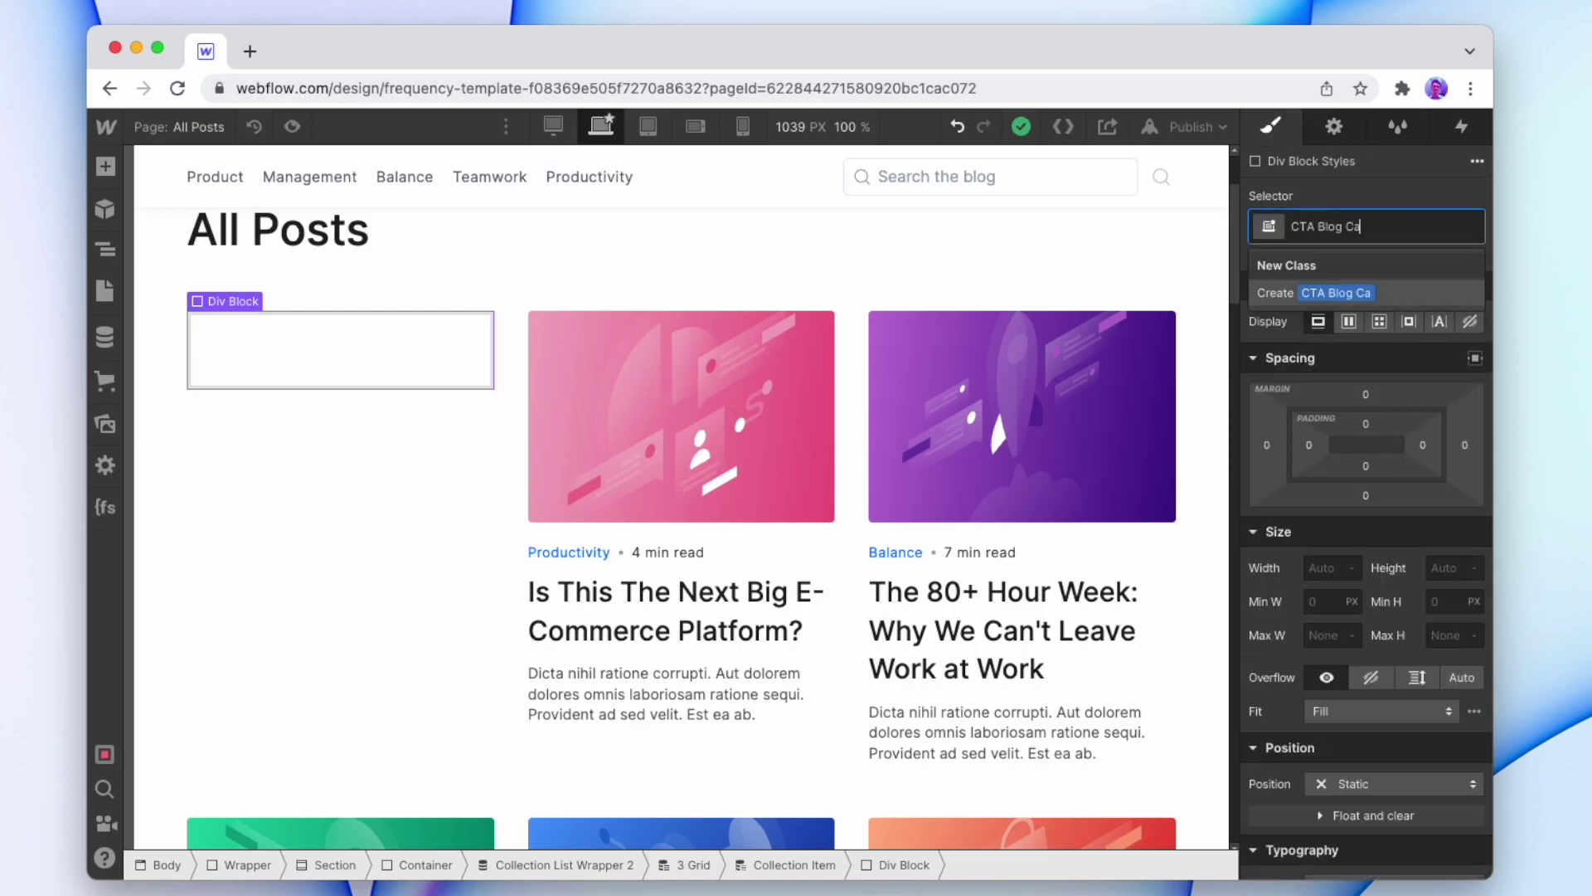
type("rd")
key("Return")
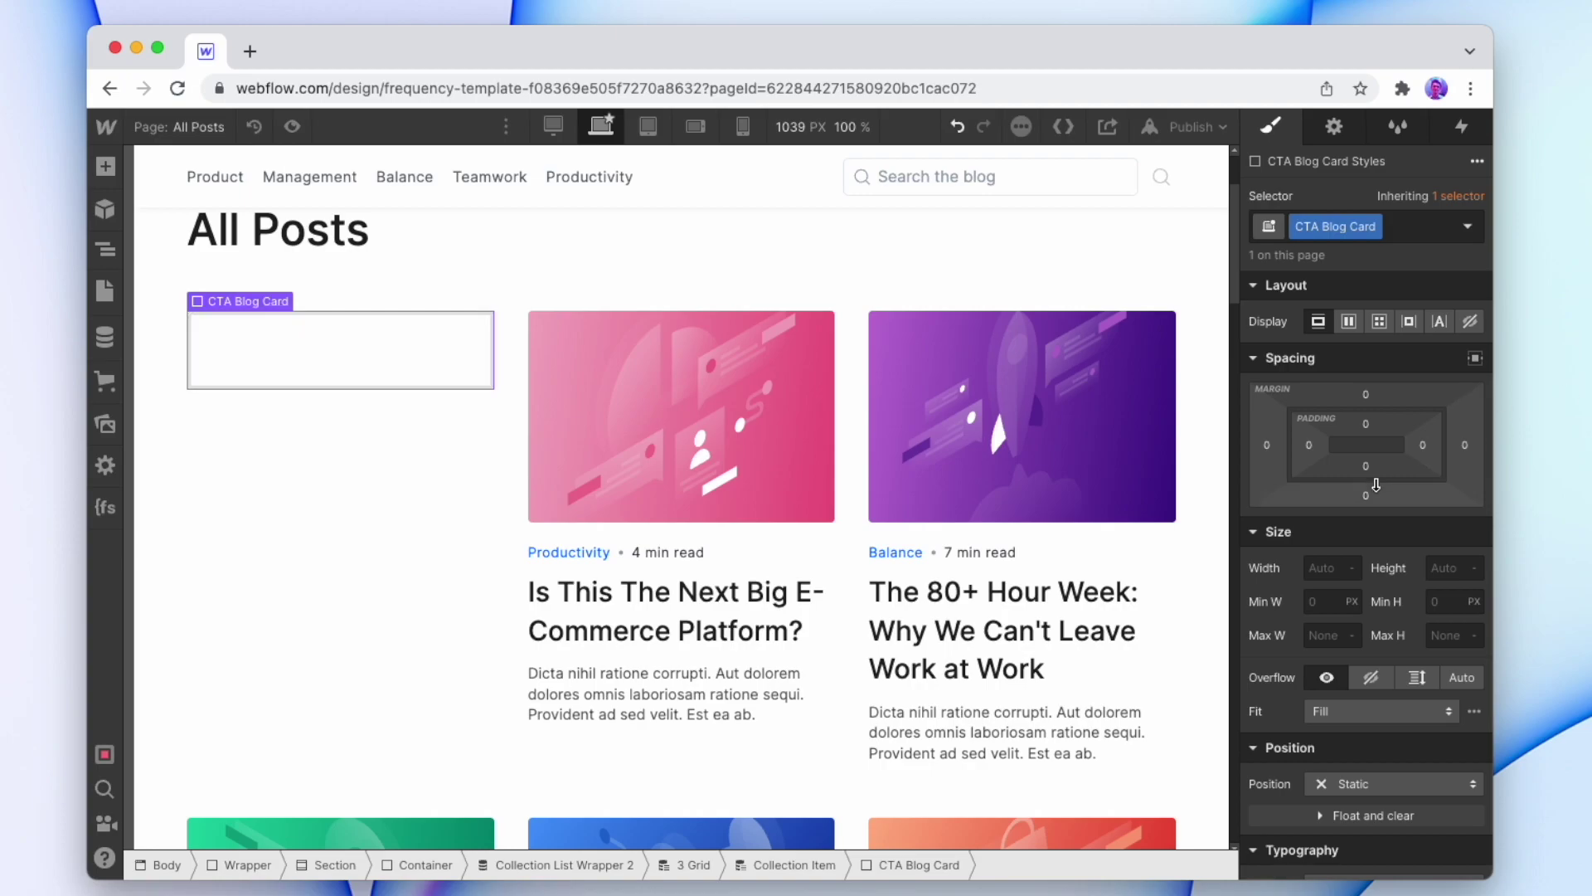
- Give the CTA Blog Card a Faint Blue background and equal 24 px padding
scroll(1376, 484, "down", 10)
left_click(1316, 293)
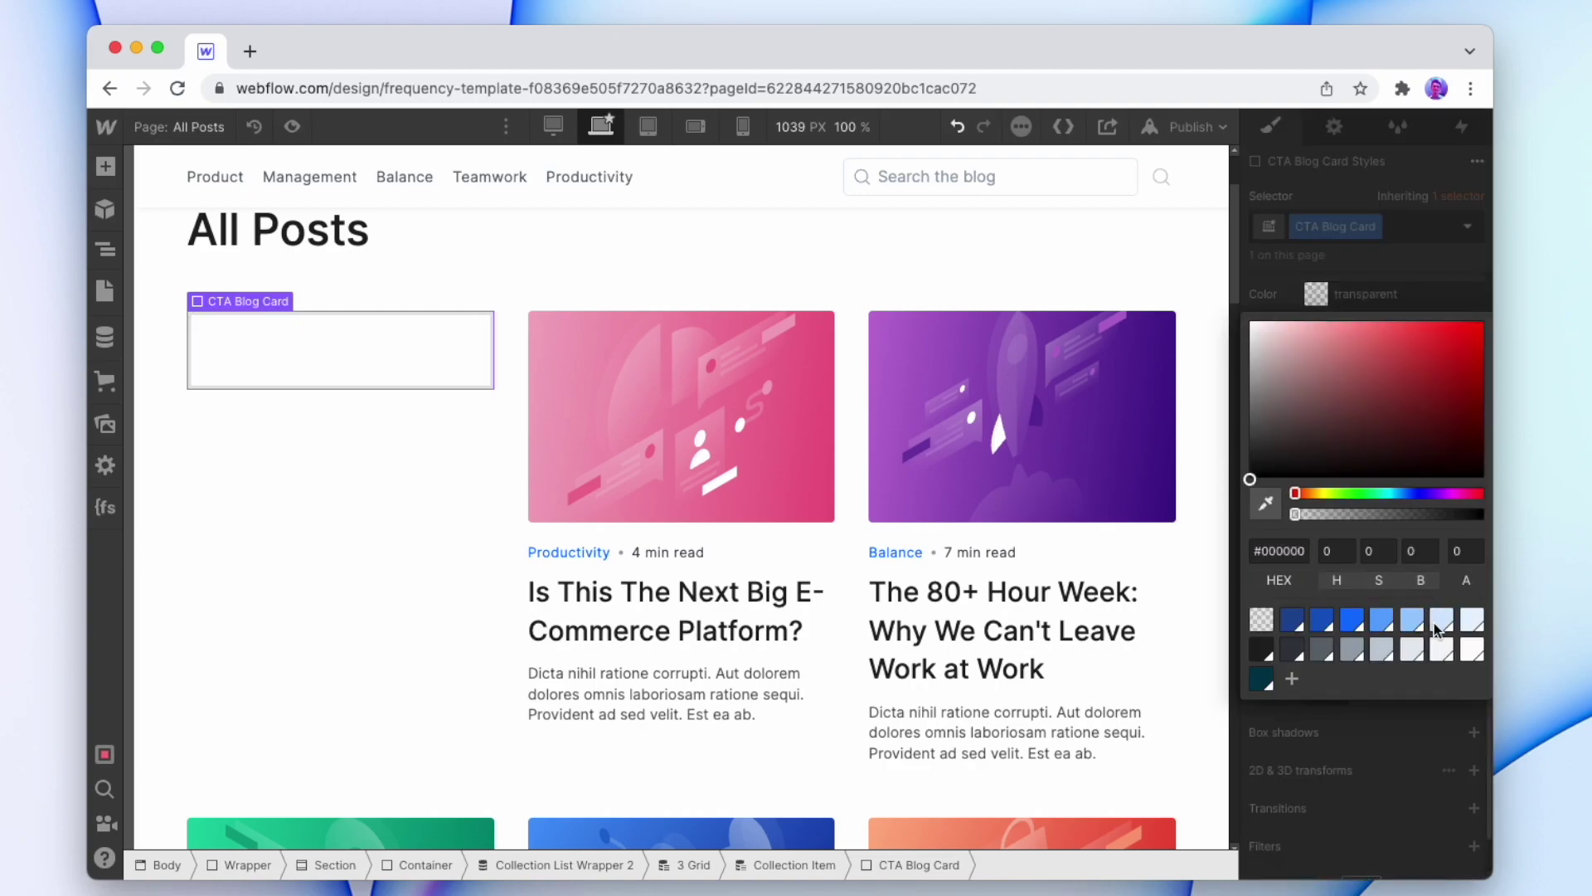
left_click(1441, 622)
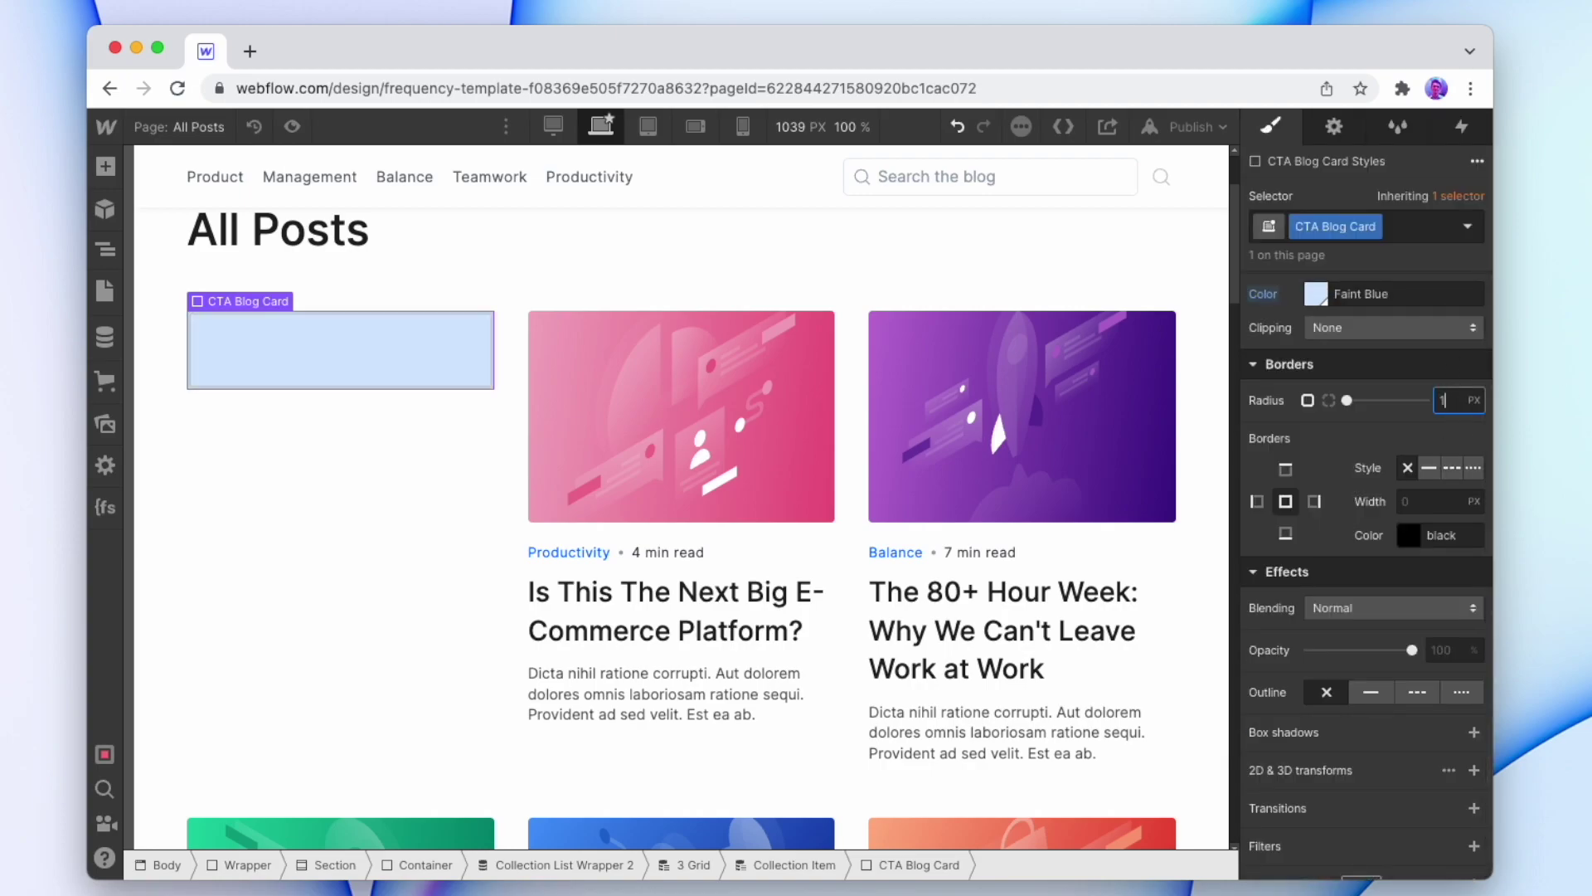
scroll(1367, 495, "up", 8)
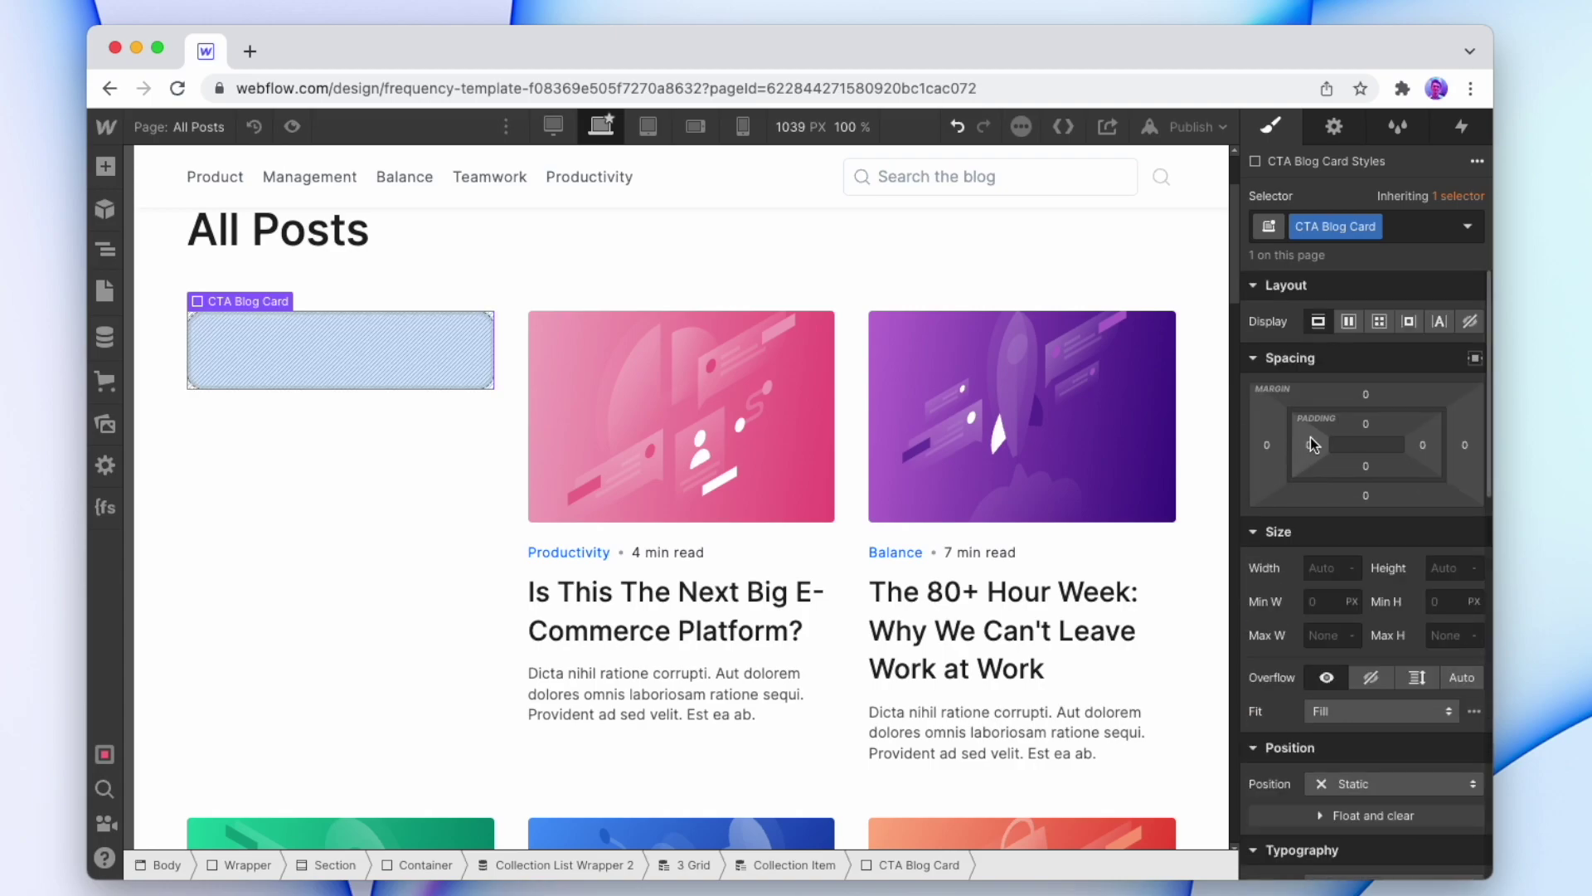
left_click_drag(1321, 450, 1337, 460)
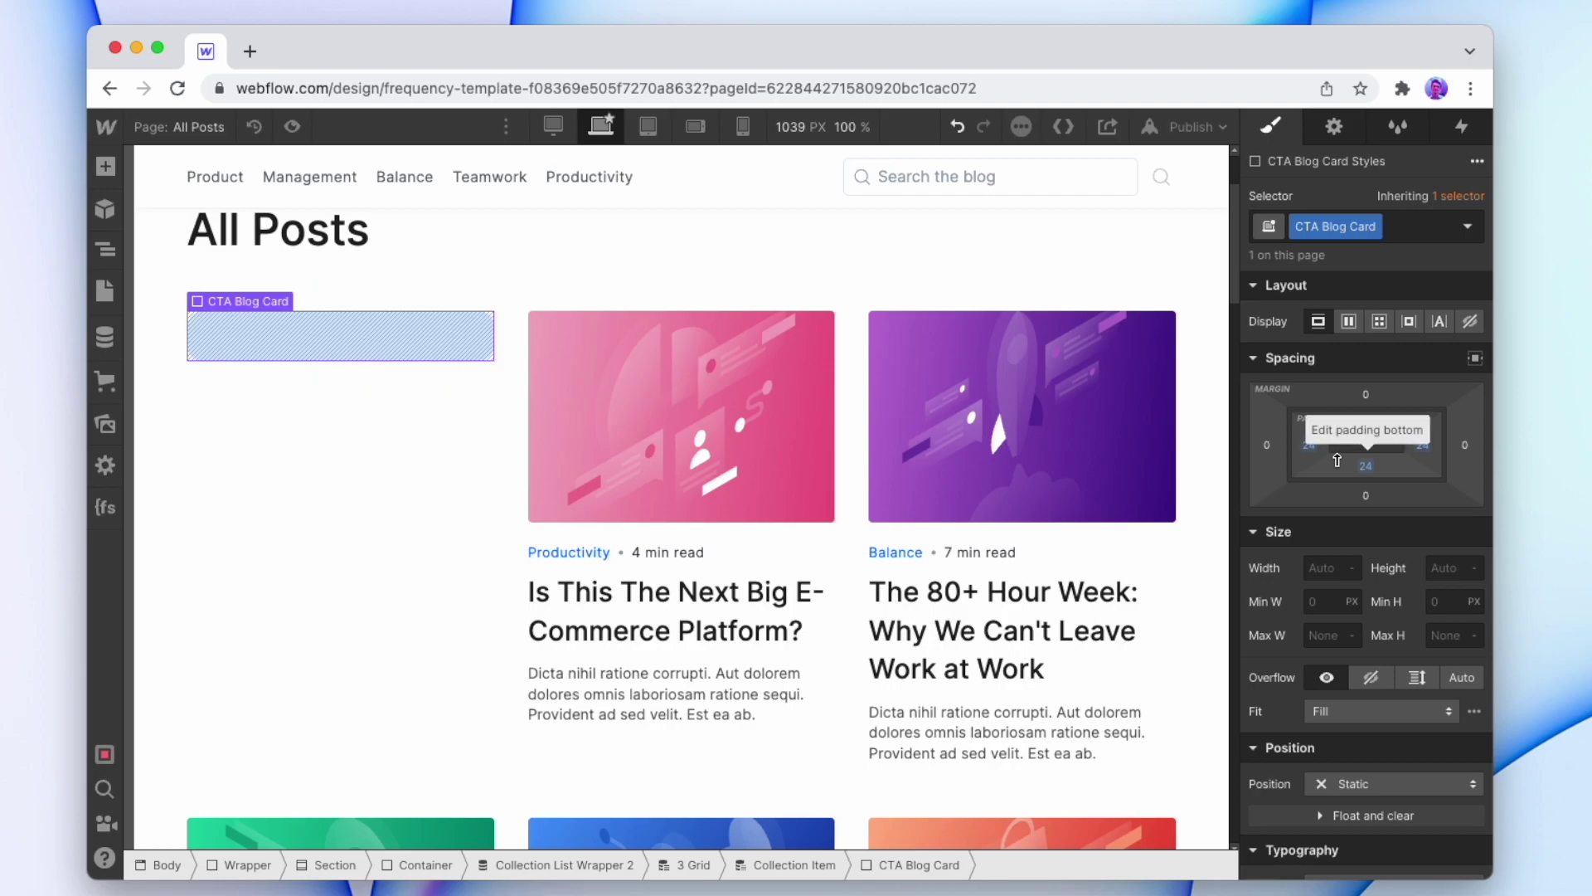
key("ctrl+z")
key("ctrl+z")
key("ctrl+z")
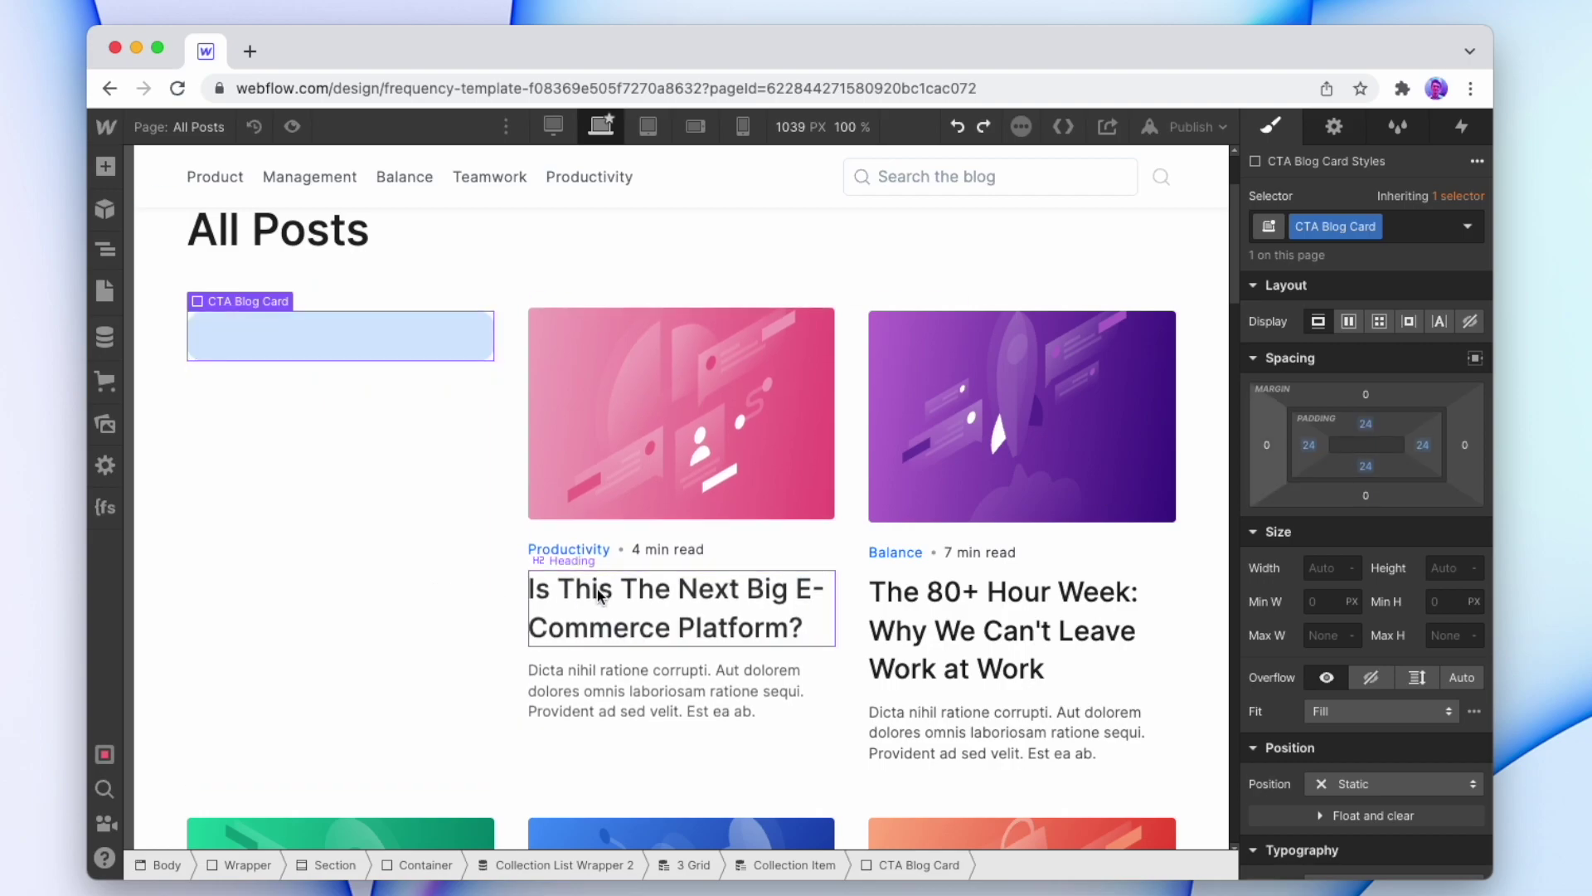
- Unlink the CTA card's paragraph and heading from Blog Posts text fields
key("ctrl+shift+z")
key("ctrl+shift+z")
key("ctrl+shift+z")
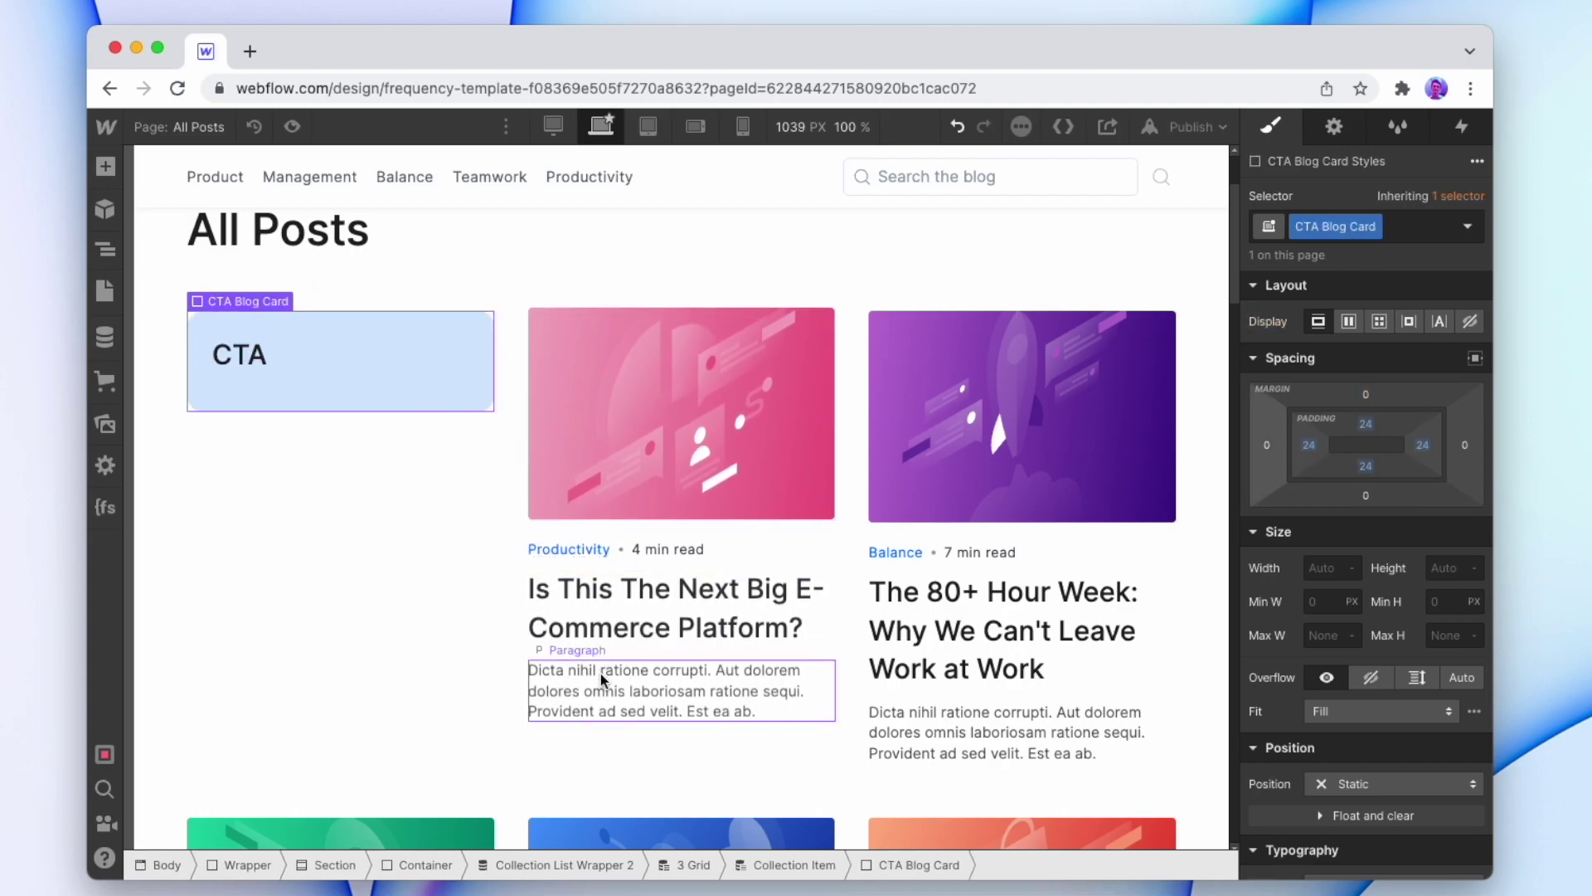
left_click(304, 367)
left_click(104, 249)
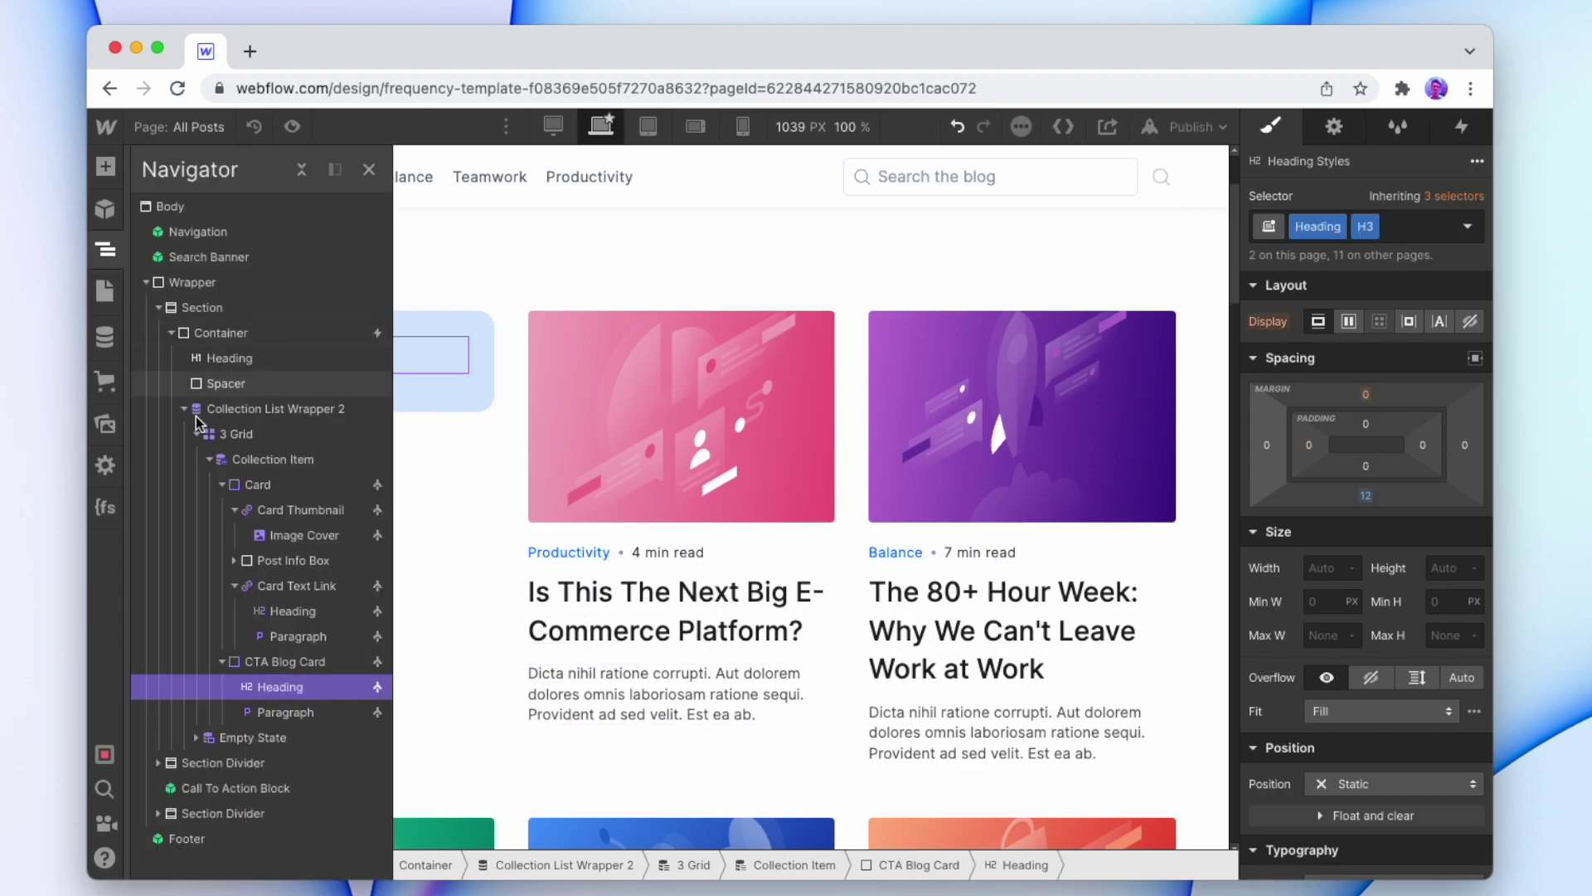
left_click(285, 712)
left_click(1334, 126)
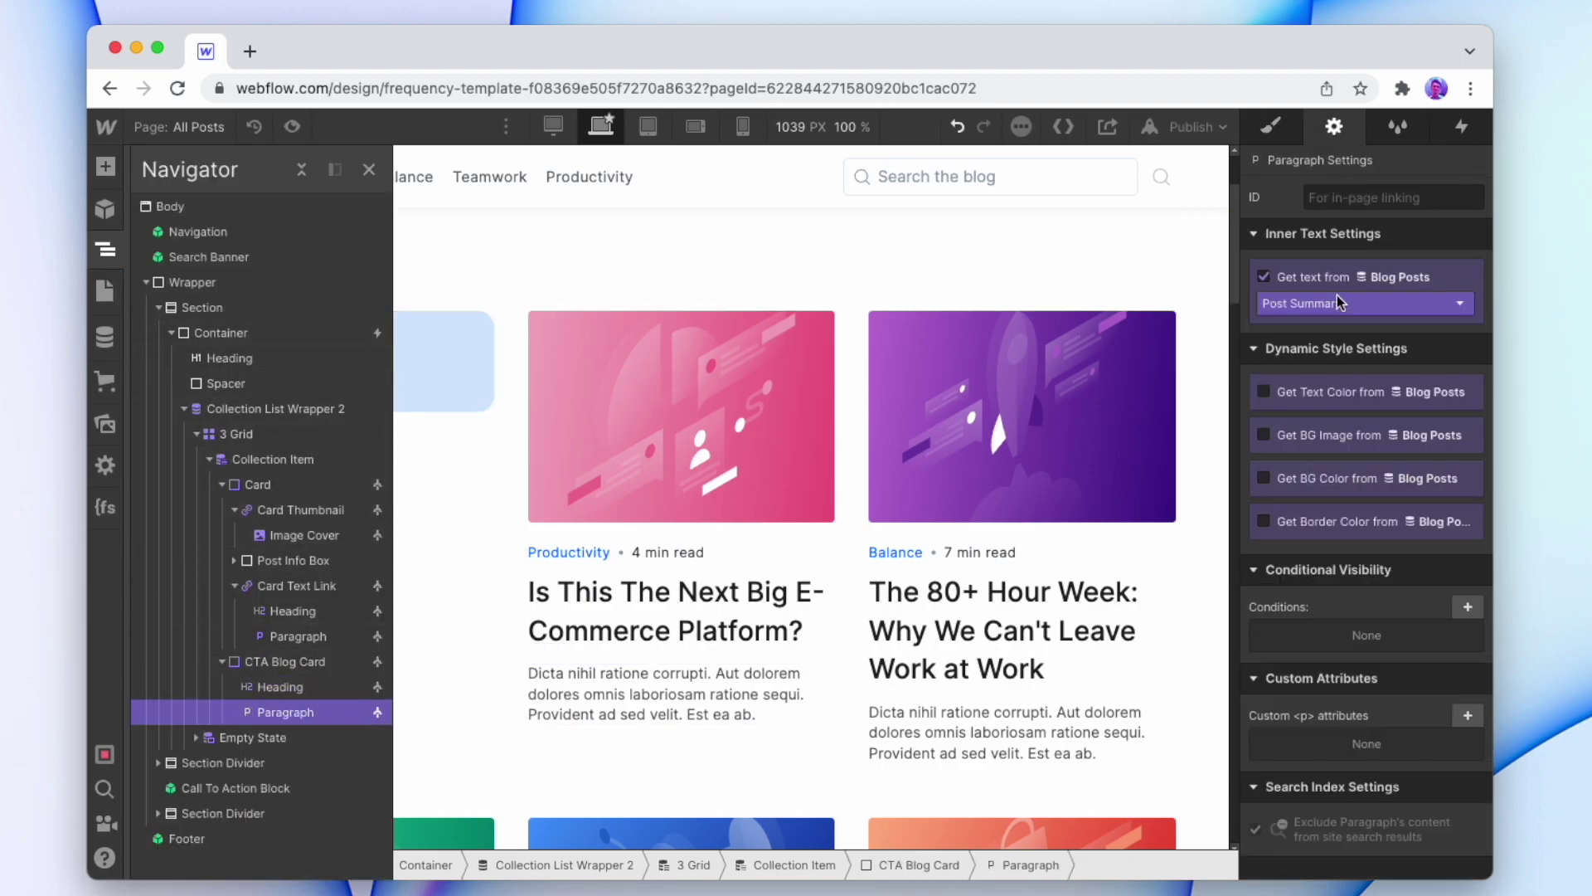
left_click(1264, 276)
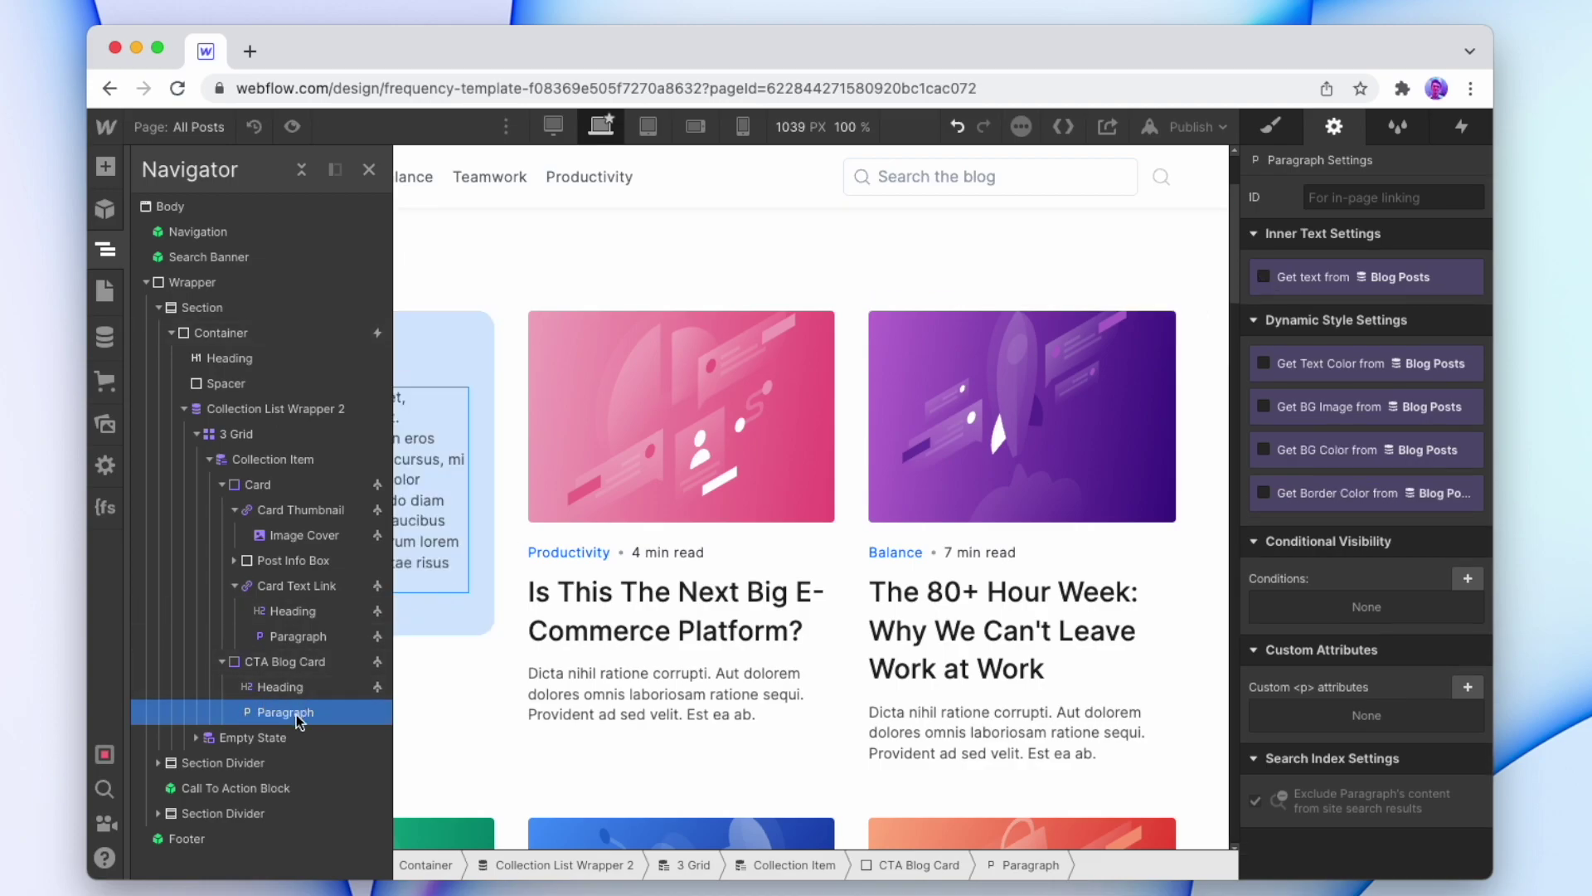
left_click(282, 686)
left_click(1264, 316)
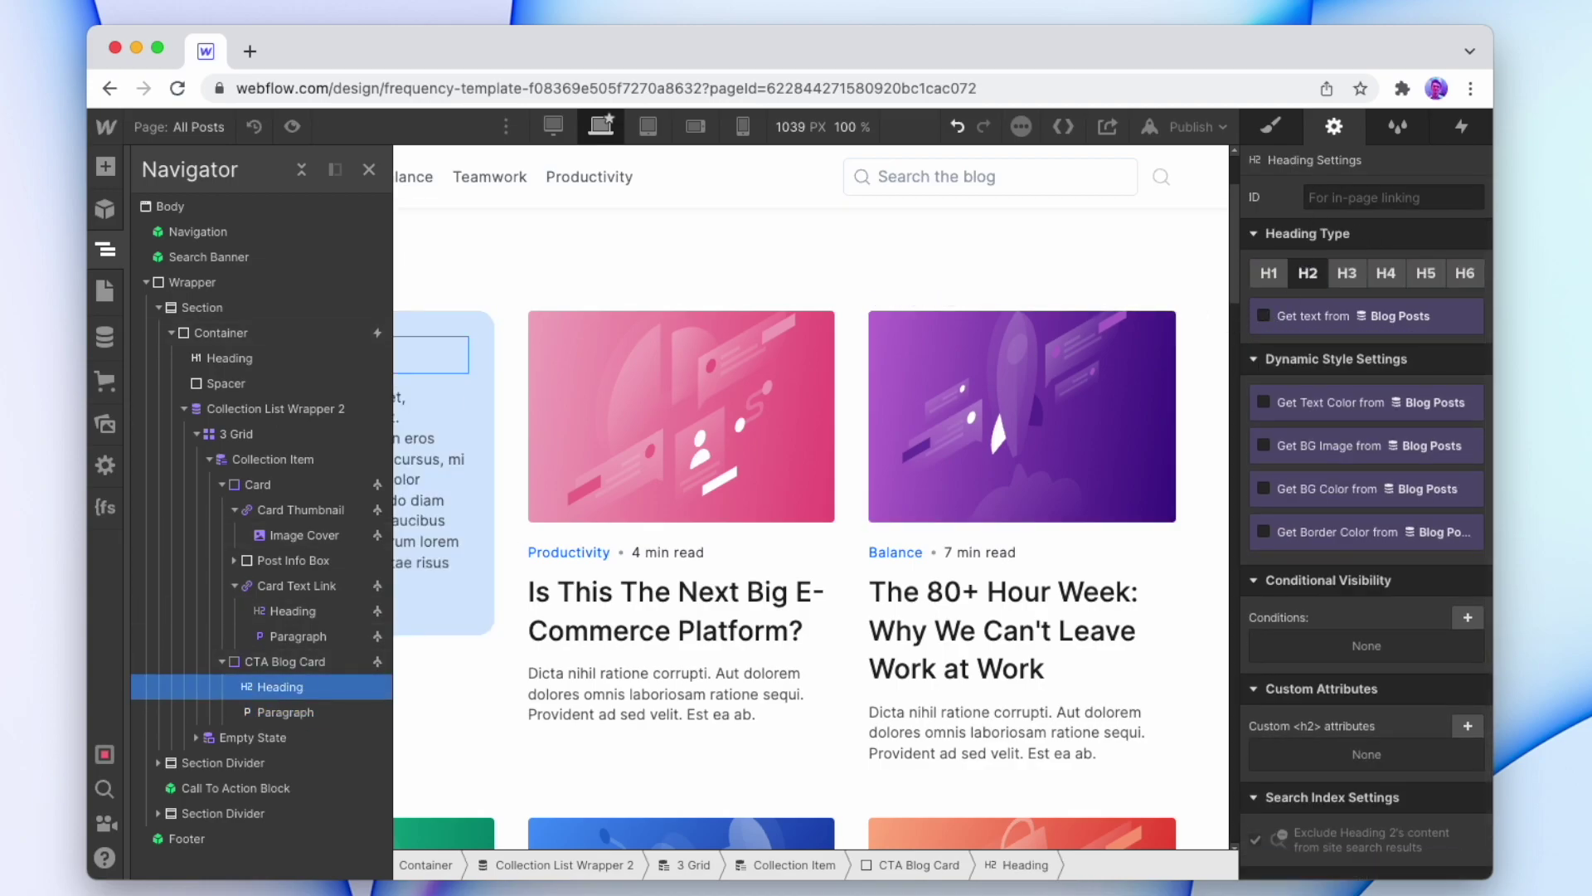
left_click(104, 246)
- Change the CTA card heading to 'Stay in the know'
double_click(371, 352)
type("Stay in the know")
key("Return")
key("BackSpace")
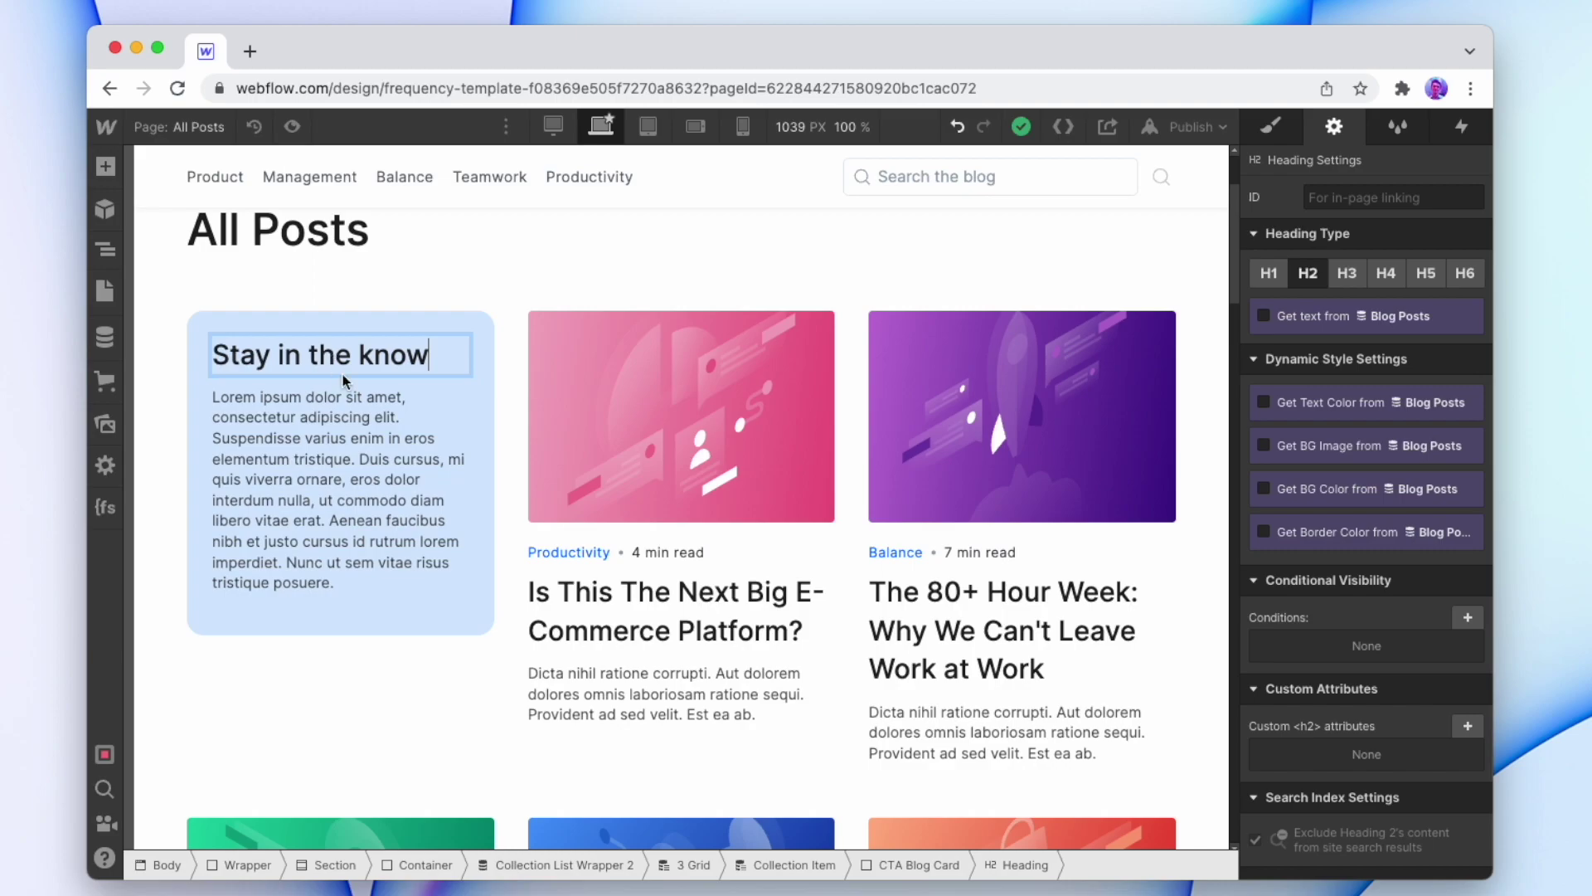
- Replace the CTA card paragraph with the subscribe banner's weekly insights text
left_click(499, 381)
scroll(508, 386, "down", 10)
scroll(515, 390, "down", 10)
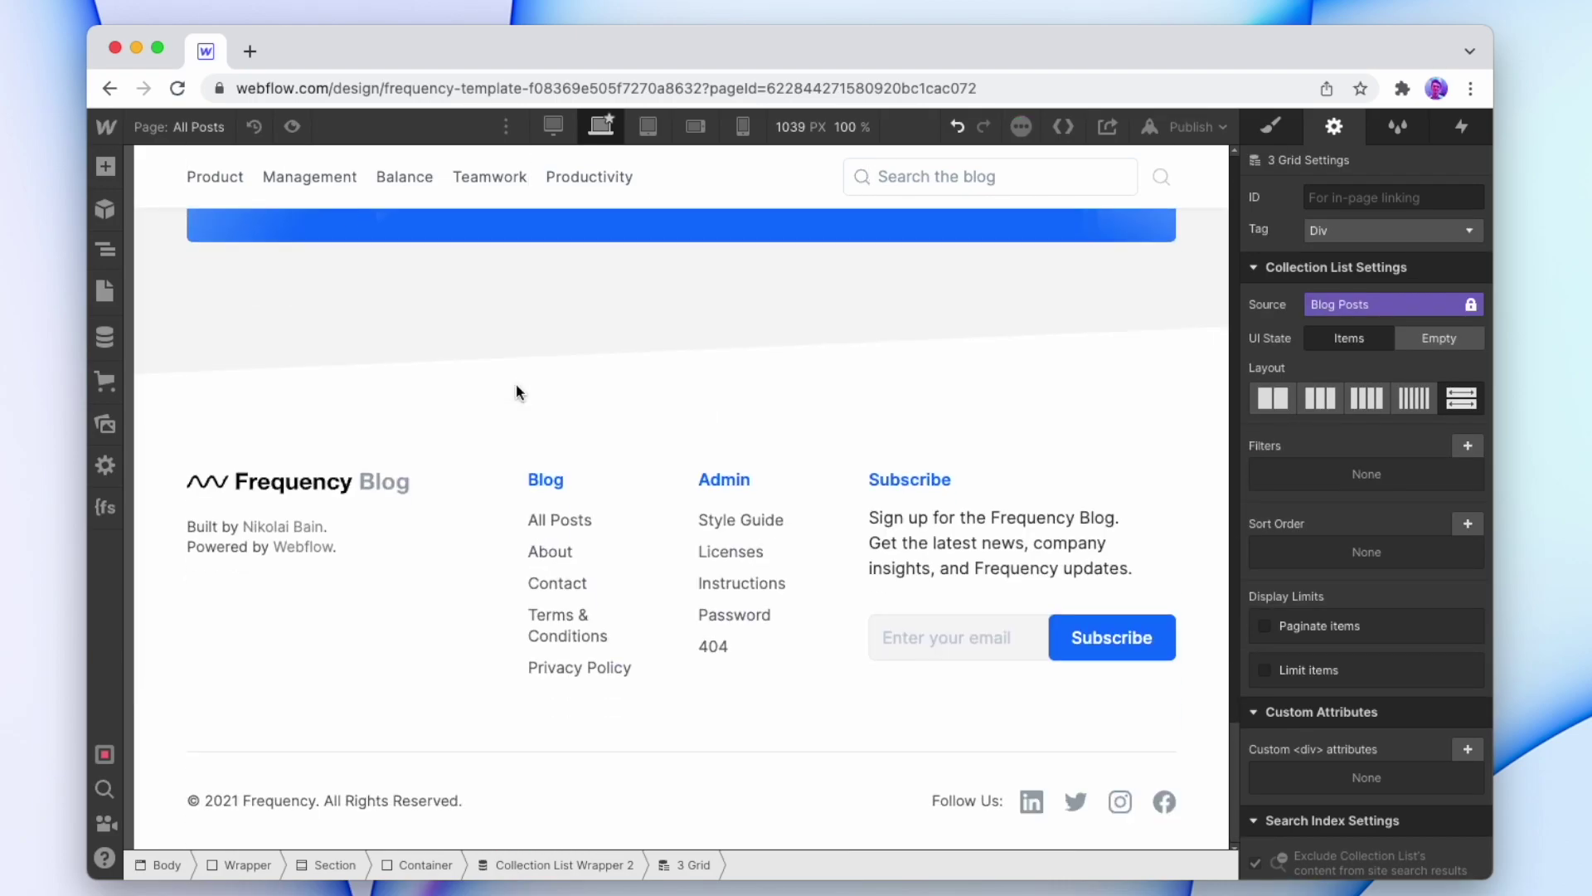
scroll(516, 386, "up", 4)
double_click(640, 461)
double_click(640, 461)
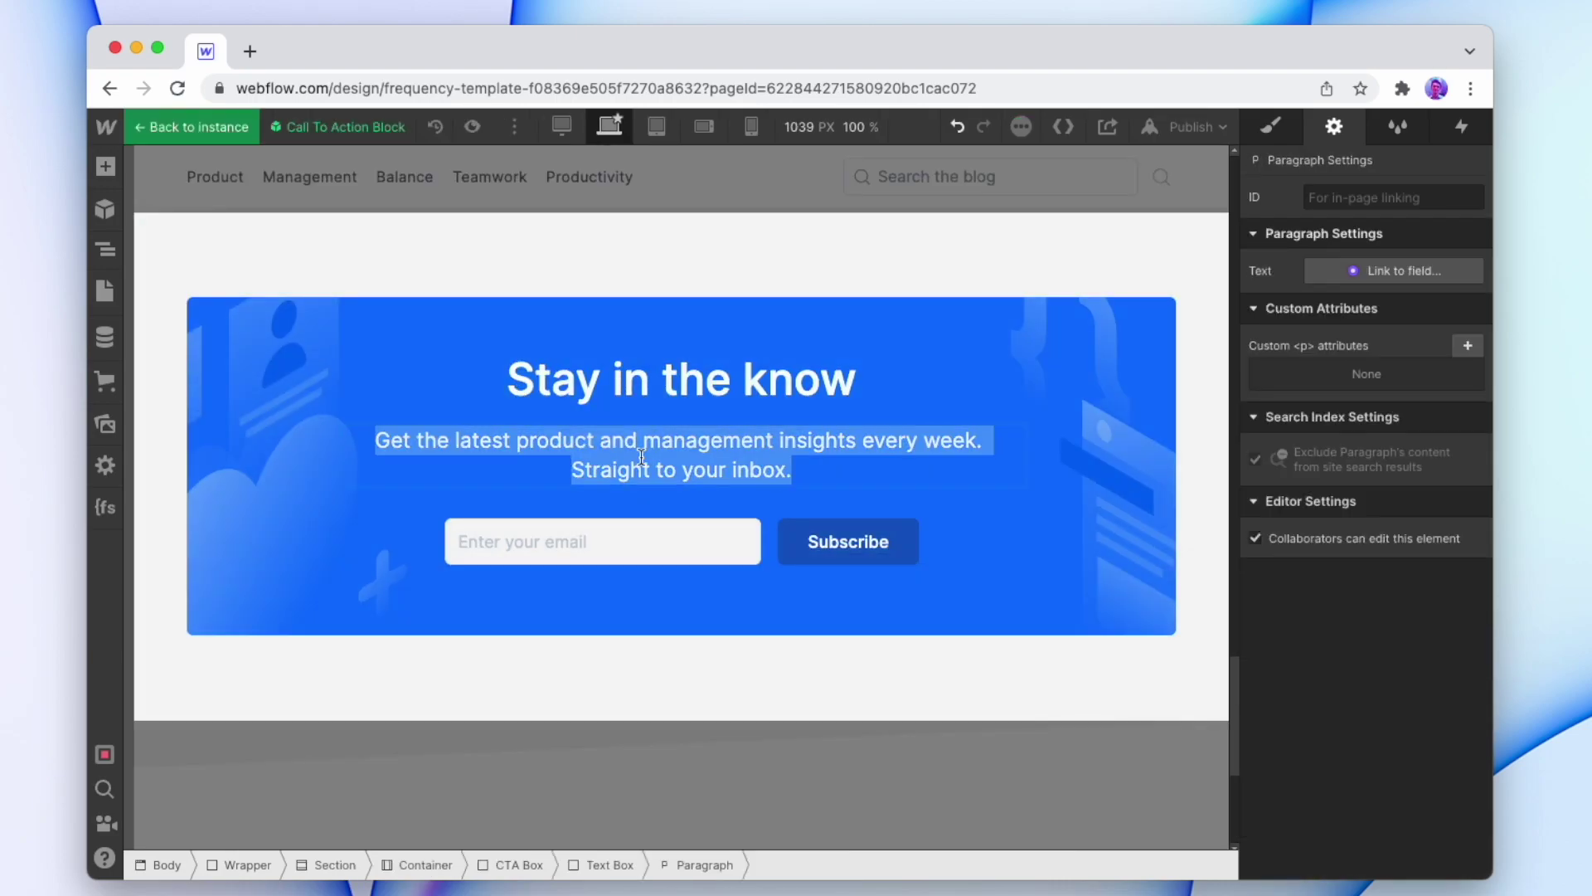
left_click(679, 761)
scroll(471, 437, "up", 5)
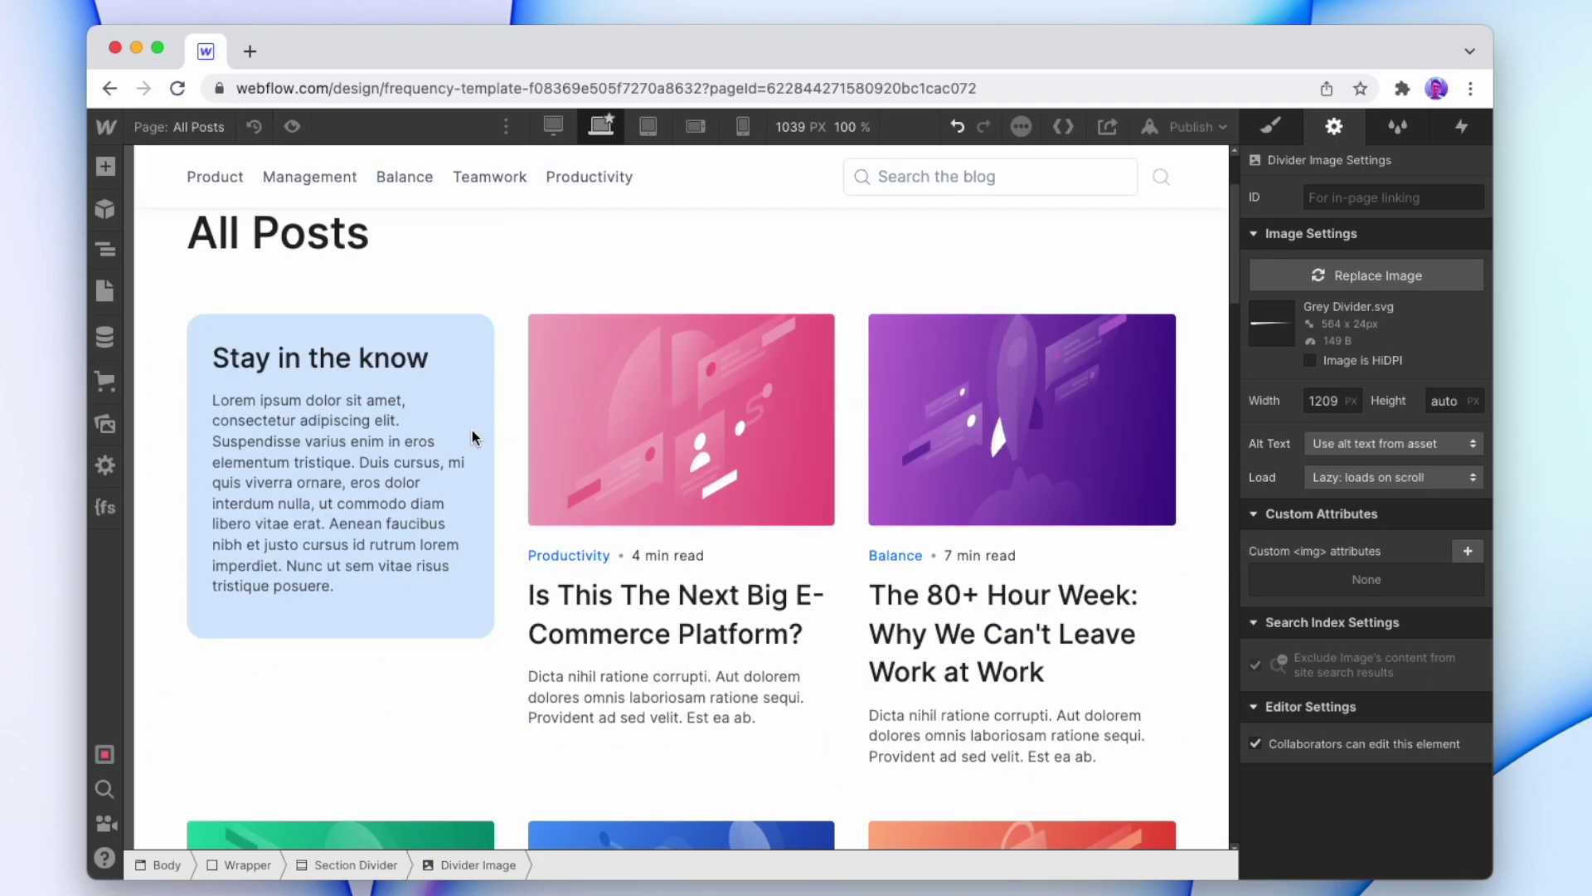
triple_click(392, 527)
key("Escape")
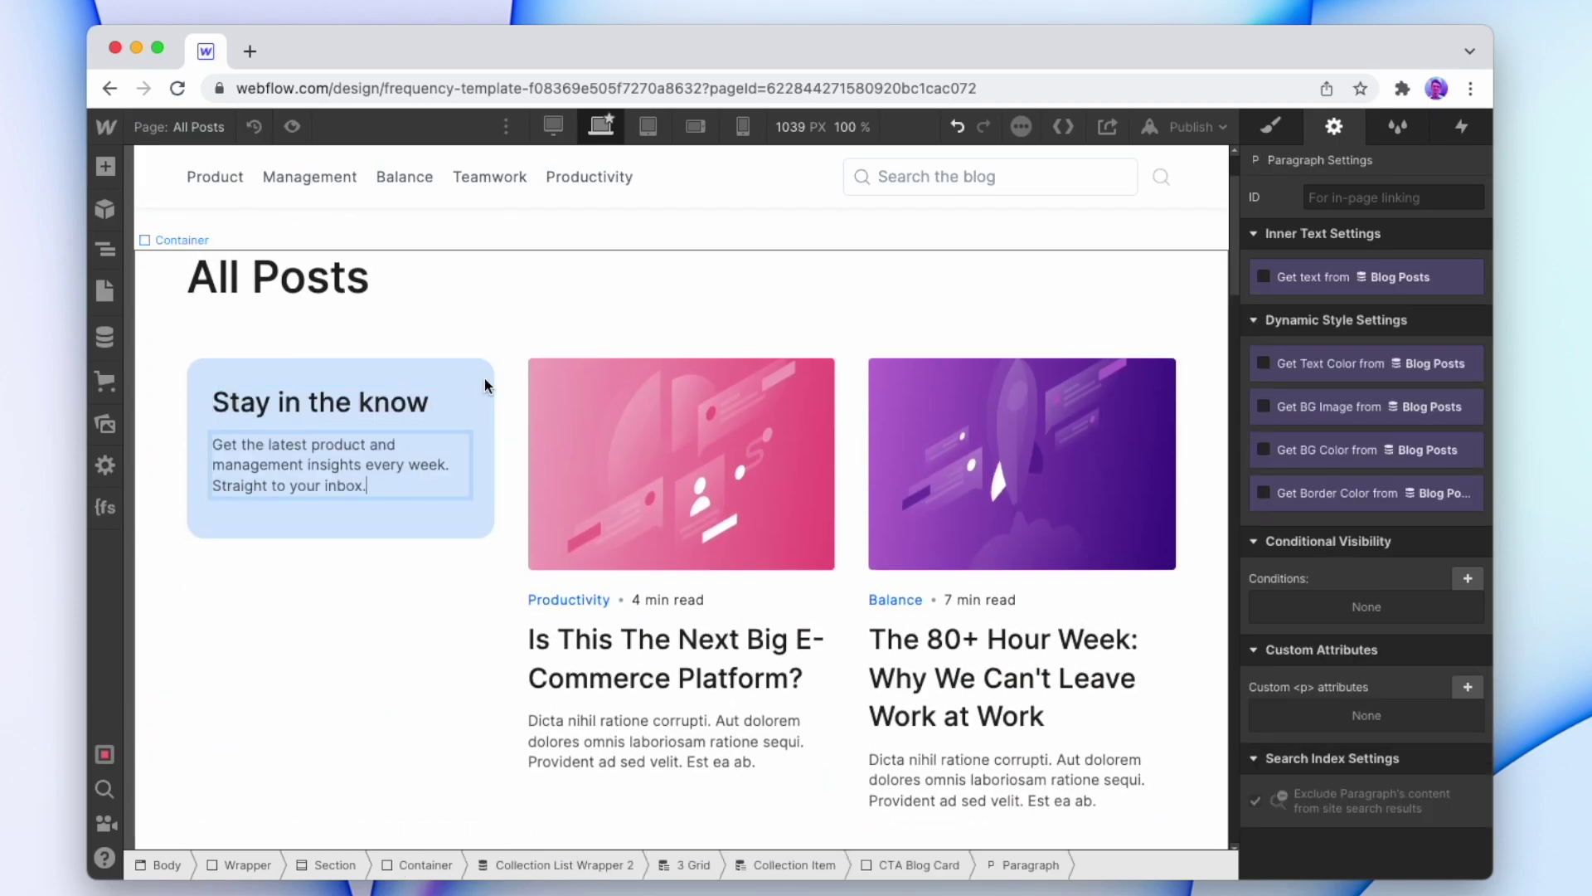
left_click(484, 381)
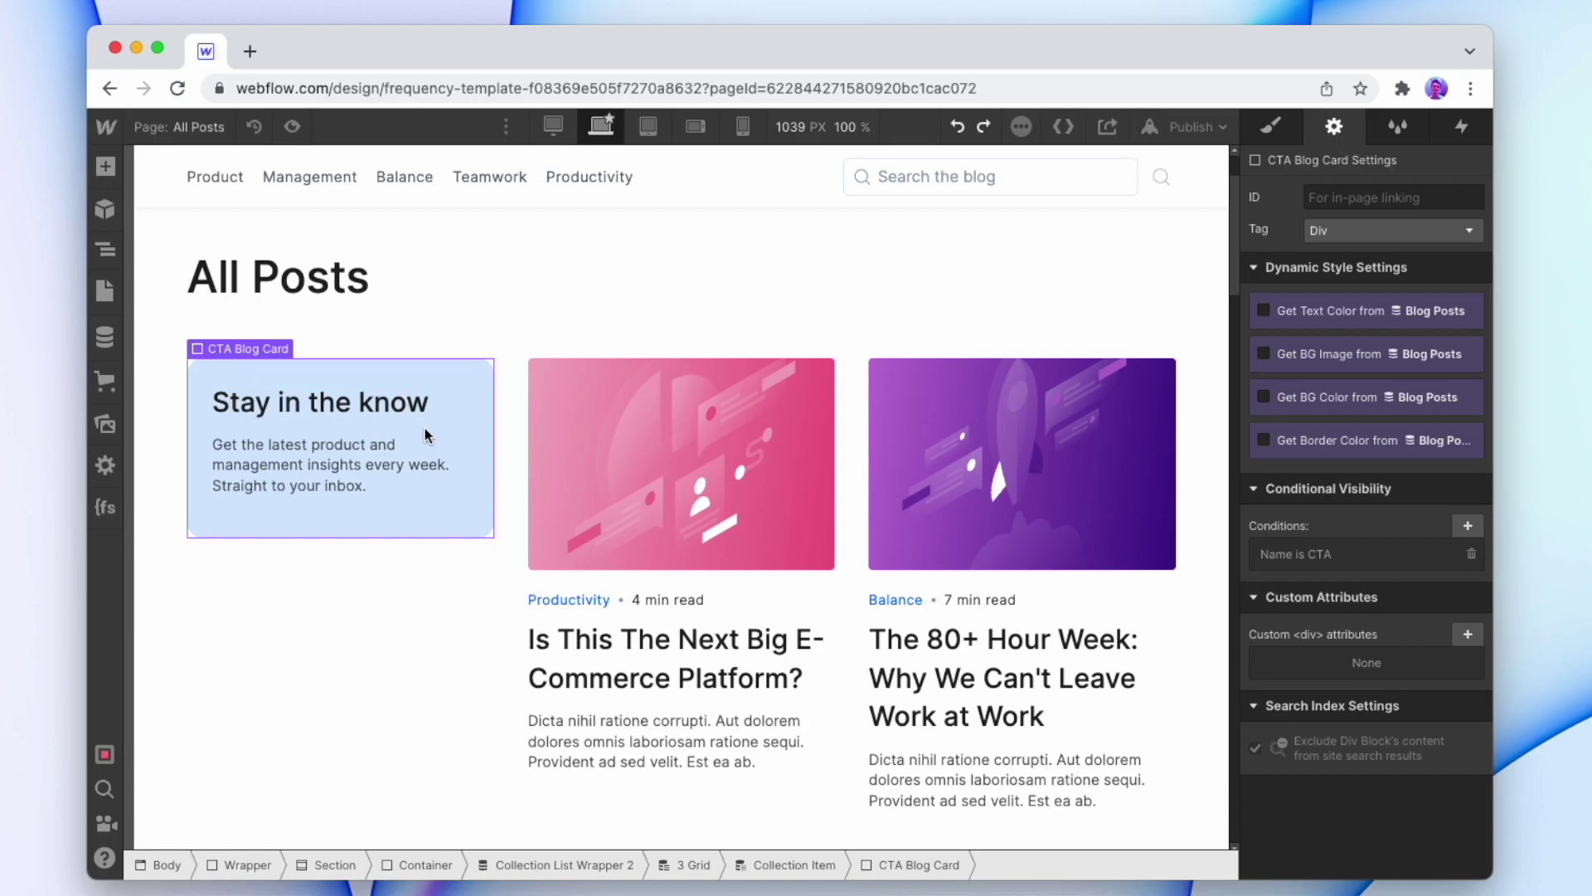
scroll(423, 431, "down", 20)
- Copy the banner's email form into the CTA card and add the Stacked combo class
scroll(639, 404, "up", 4)
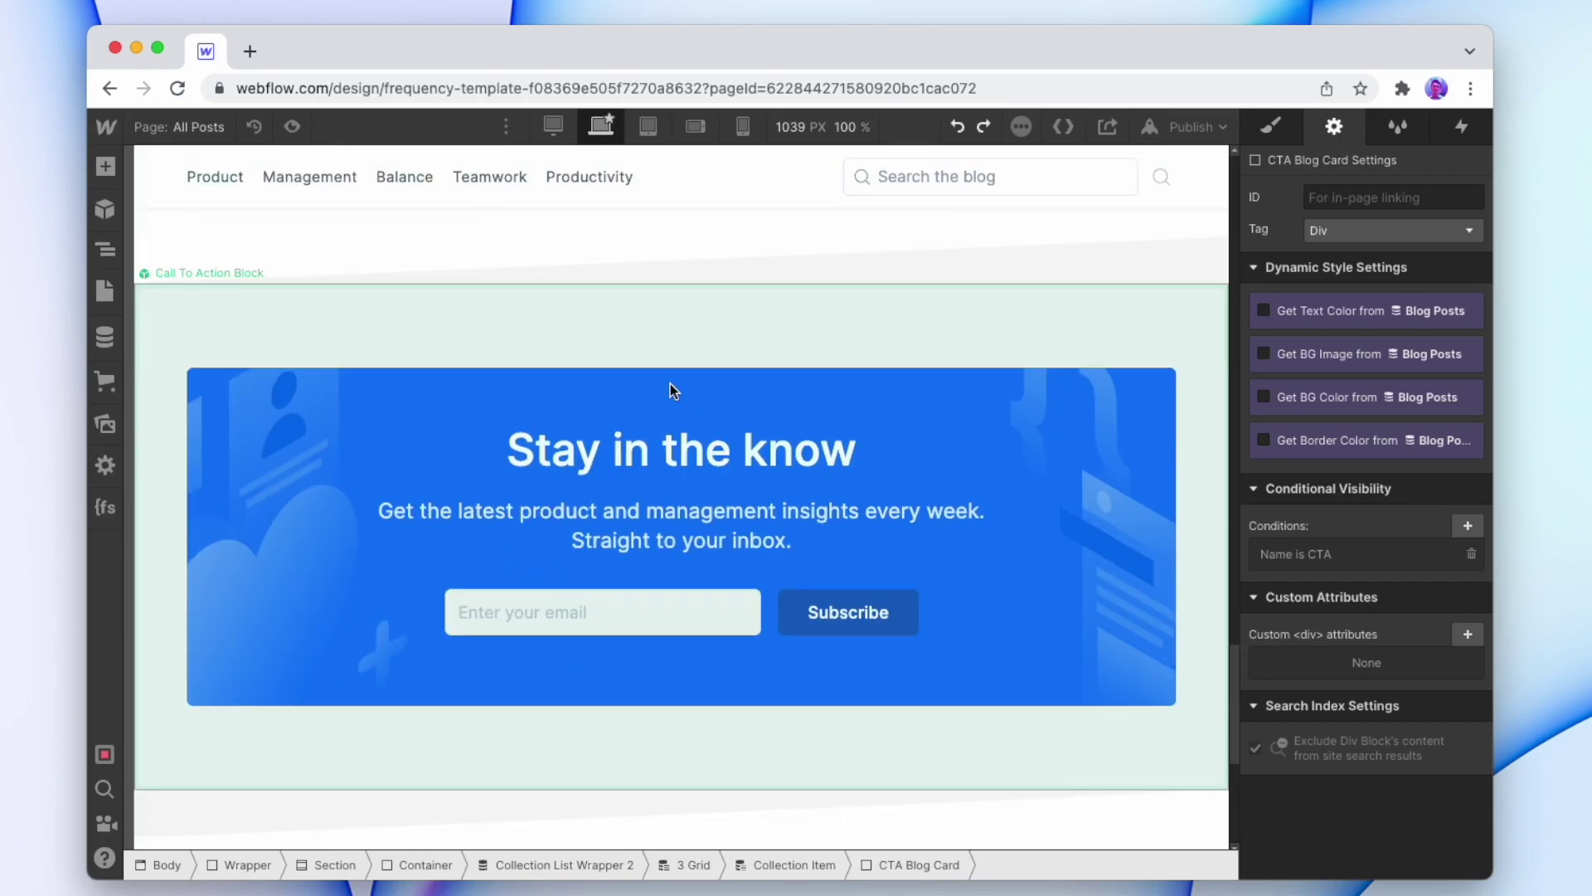
double_click(768, 624)
left_click(734, 640)
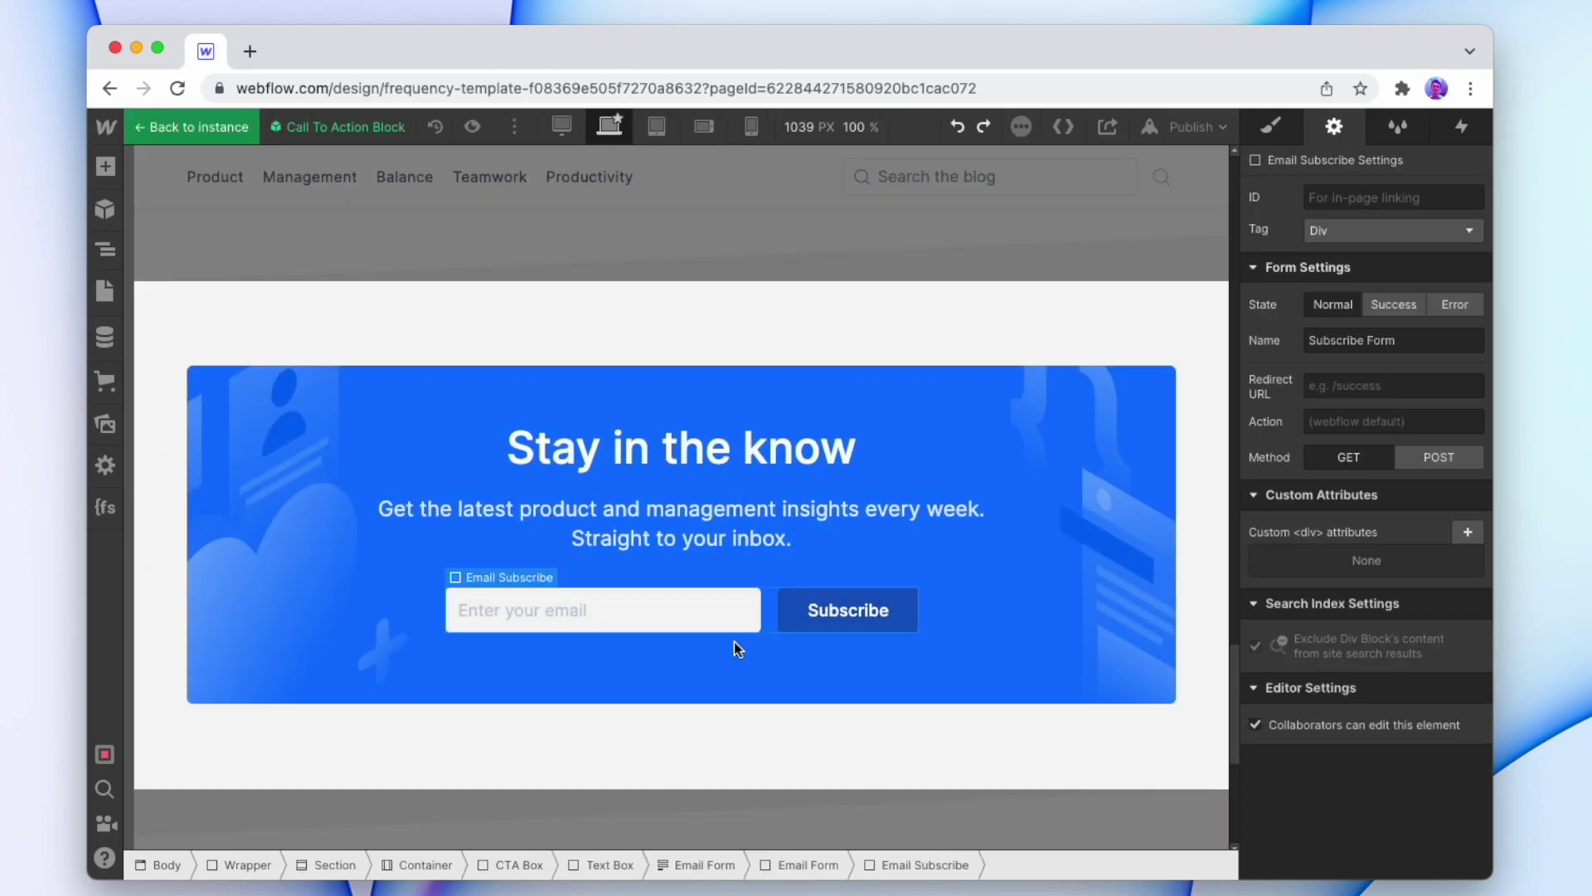
left_click(704, 864)
scroll(645, 613, "up", 15)
key("Escape")
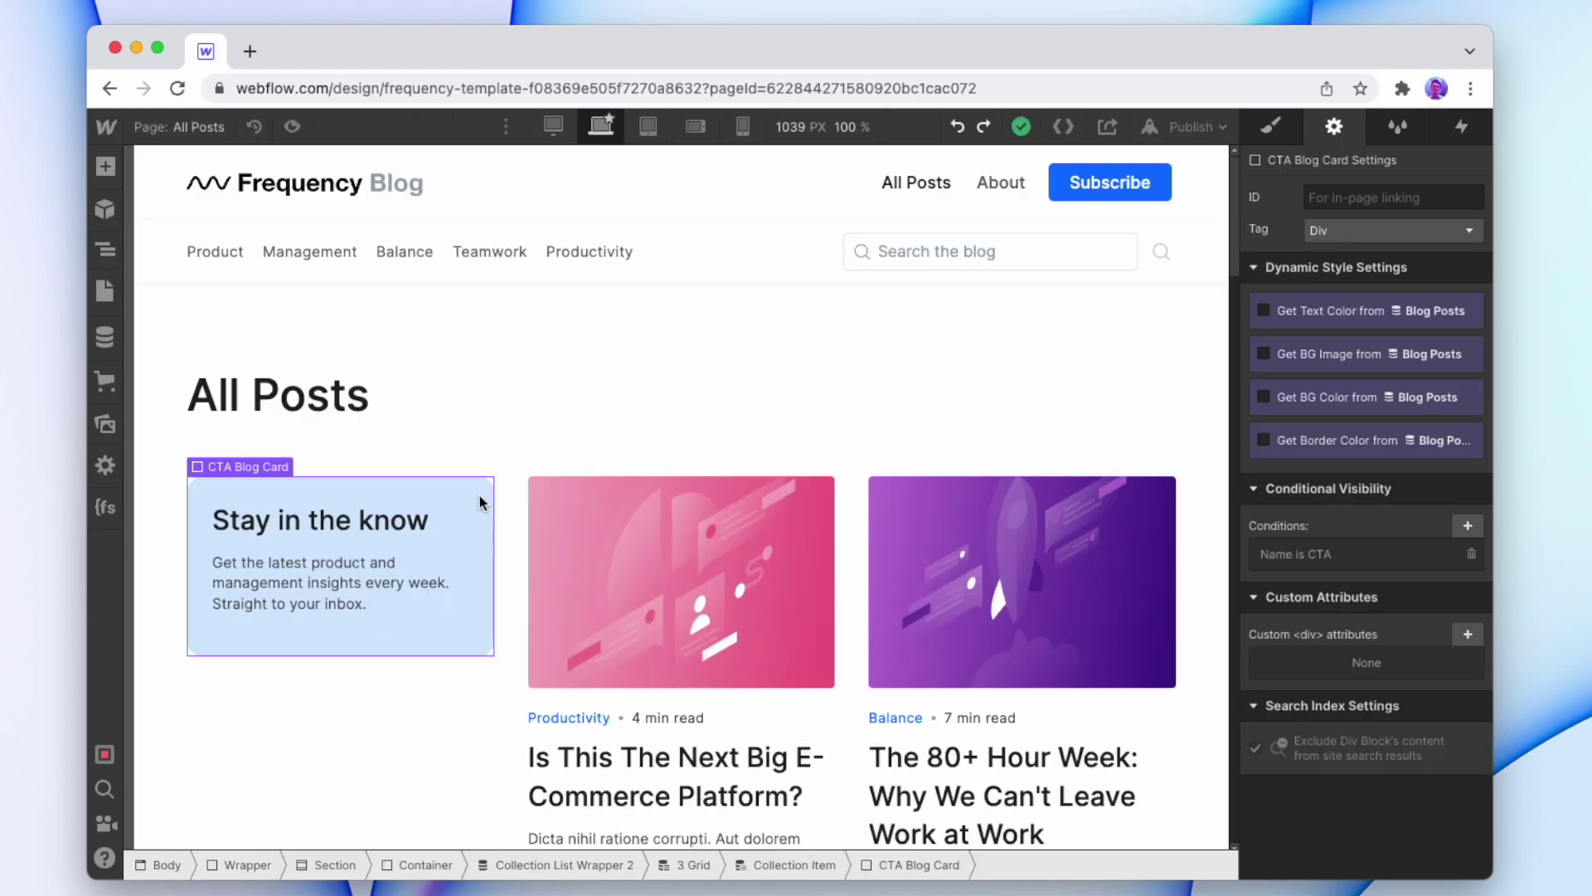
left_click(390, 673)
key("super+Return")
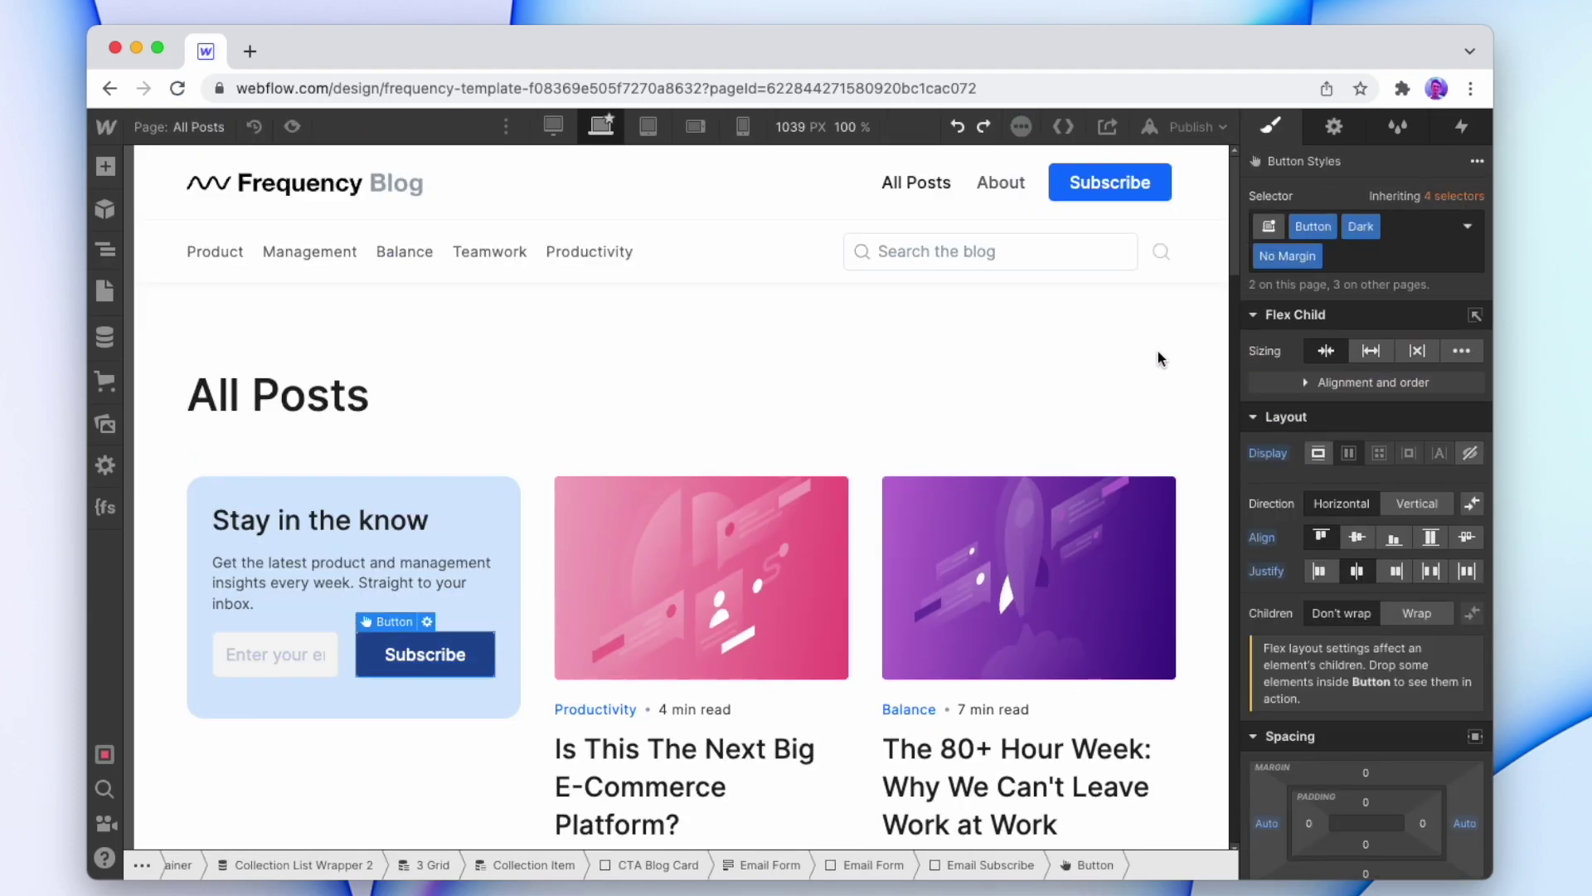
left_click(1281, 257)
- Duplicate the card's paragraph below the Subscribe form
left_click(389, 585)
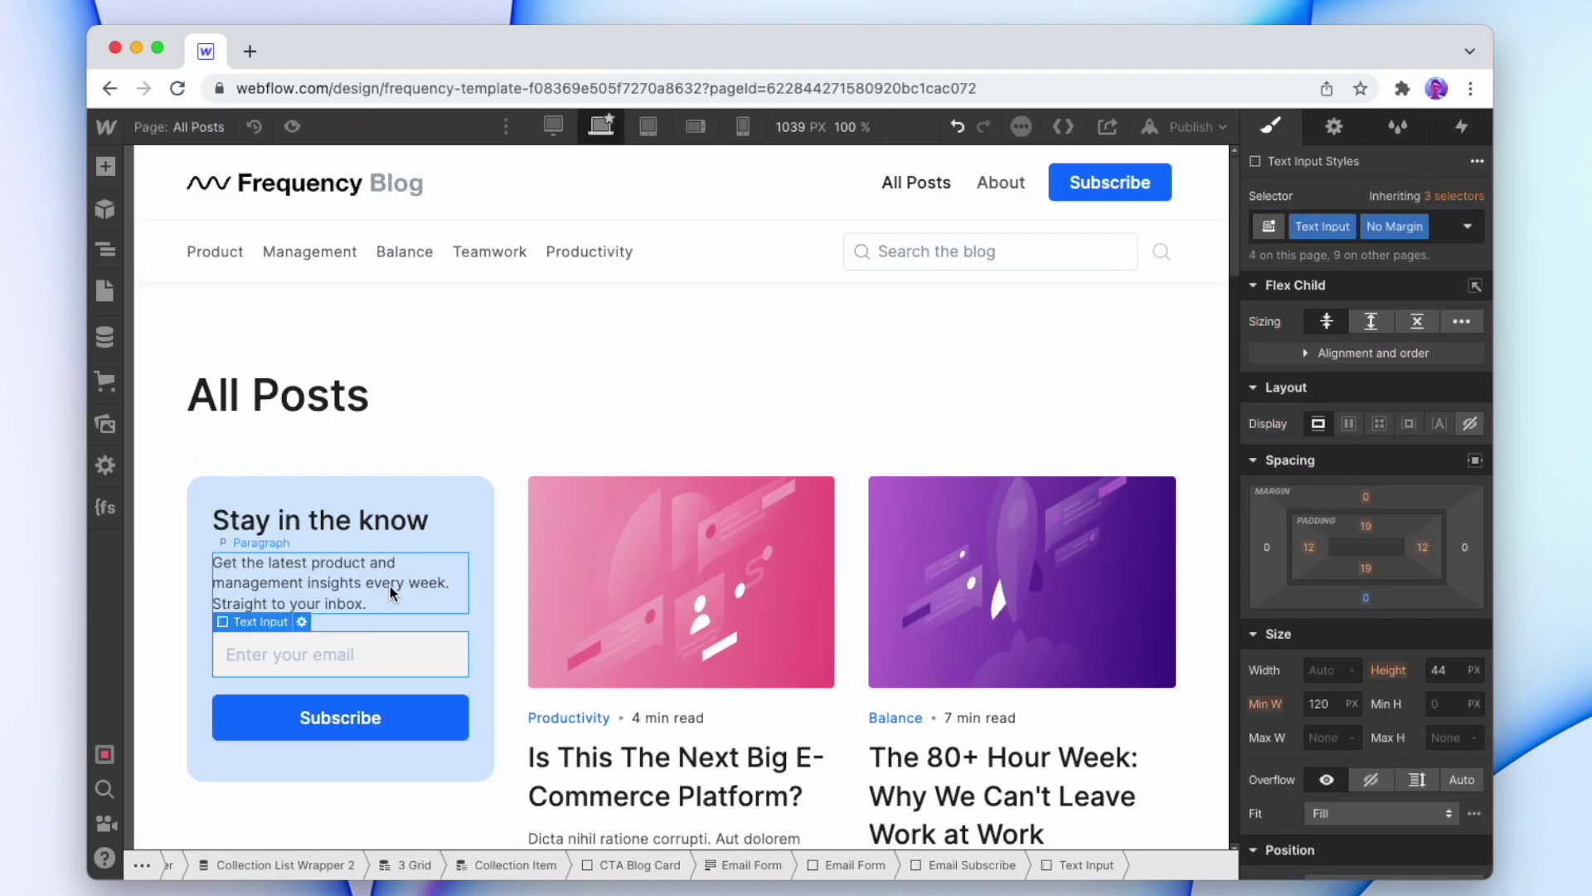
key("ctrl+c")
left_click(450, 614)
key("ctrl+v")
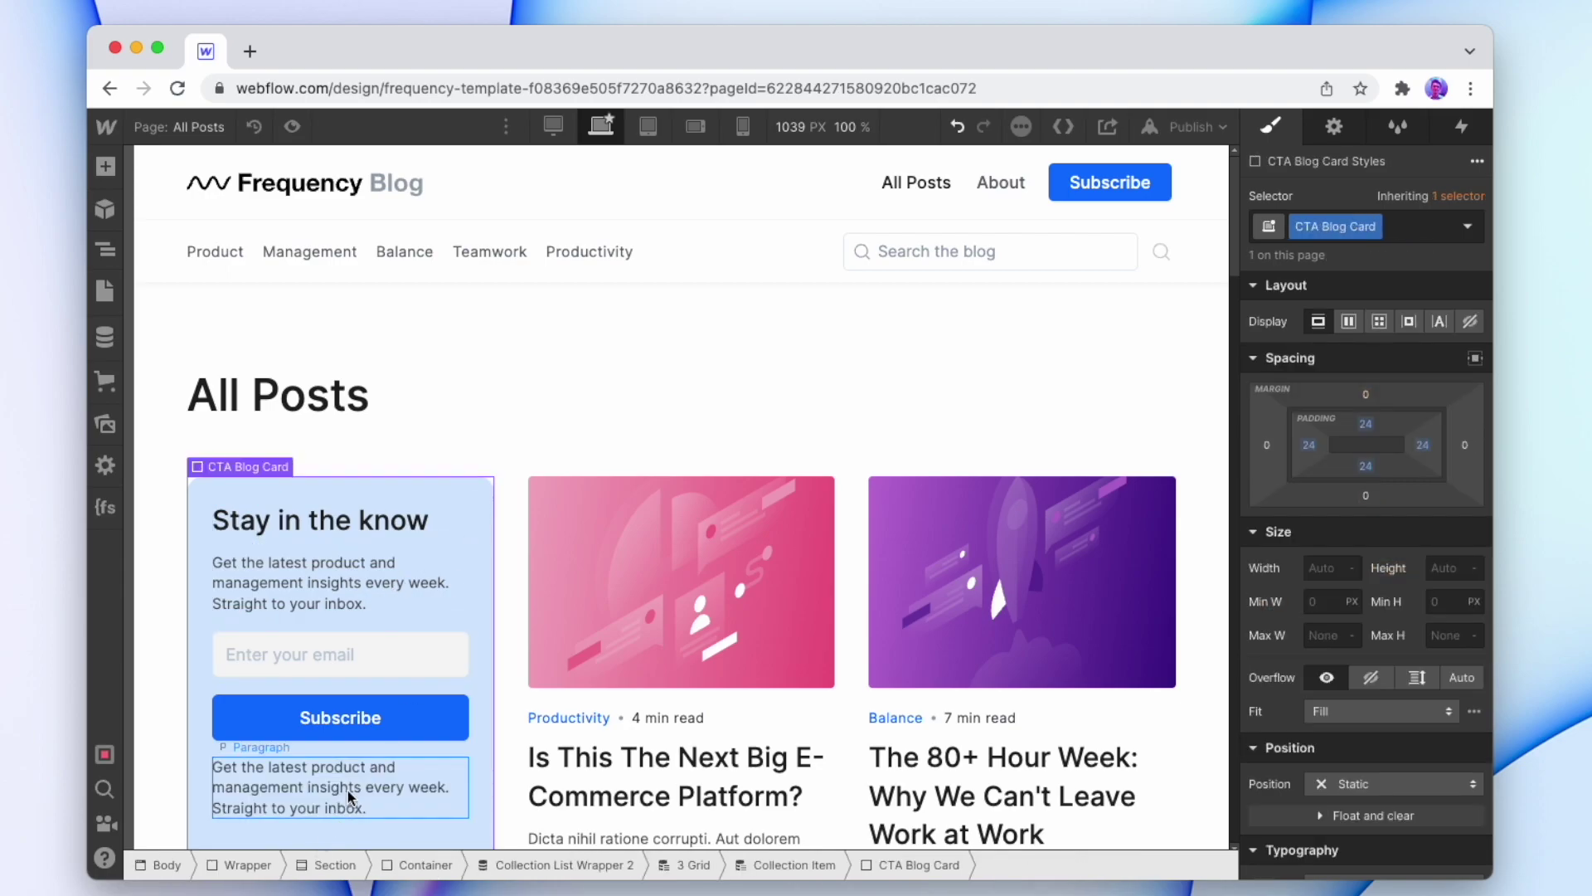
- Replace the pasted paragraph's text with the terms and privacy disclaimer
left_click(373, 784)
triple_click(373, 783)
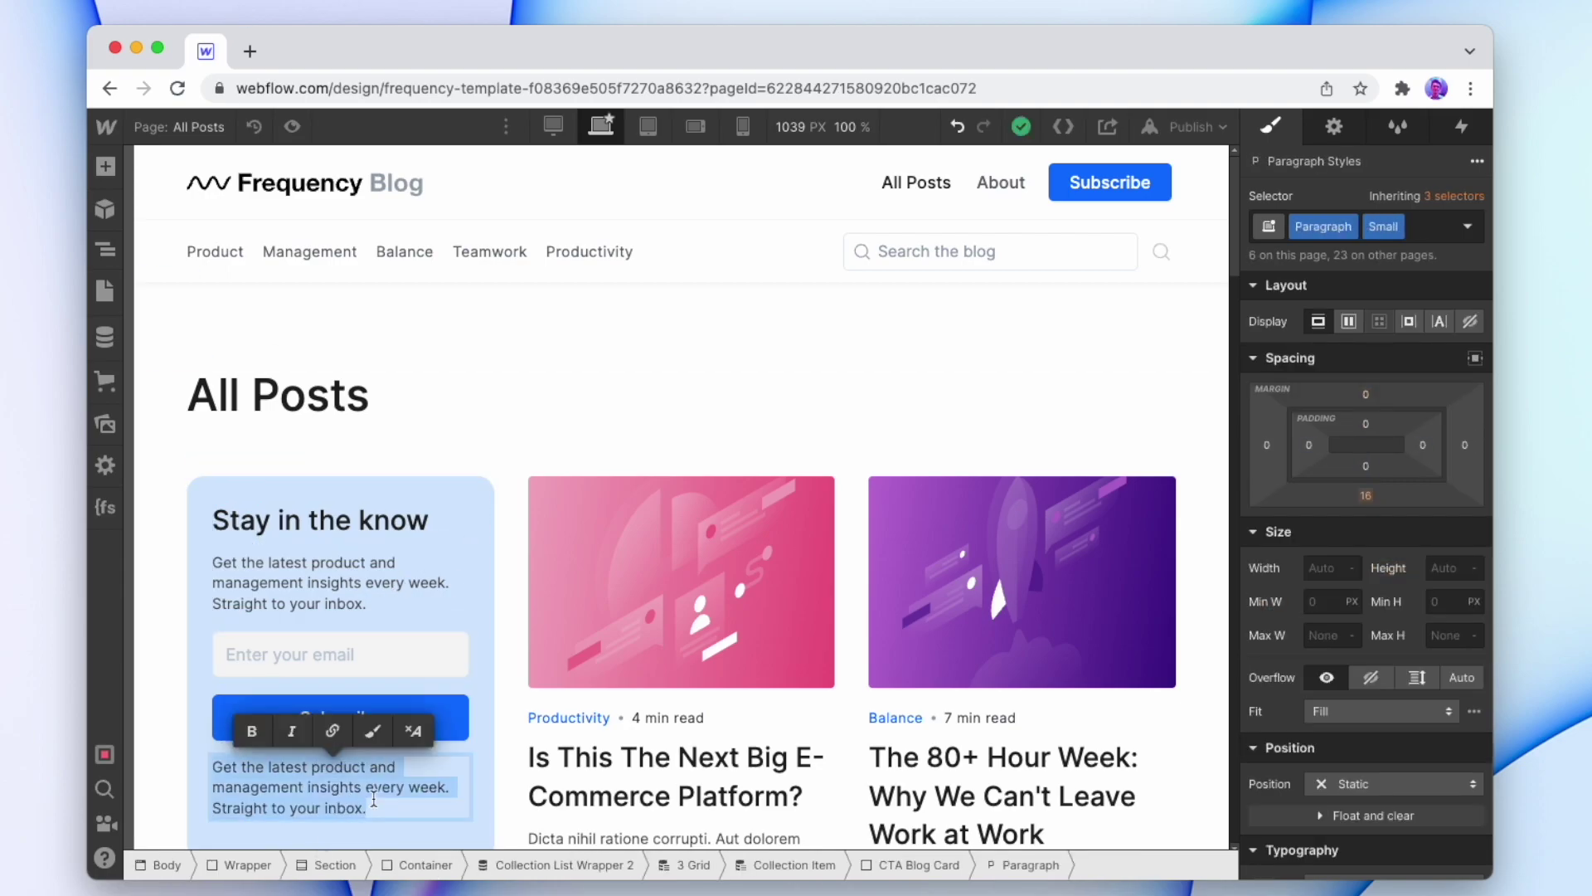
key("ctrl+v")
left_click(477, 661)
- Remove the Small class from the disclaimer and bring up the CMS collections
left_click(422, 772)
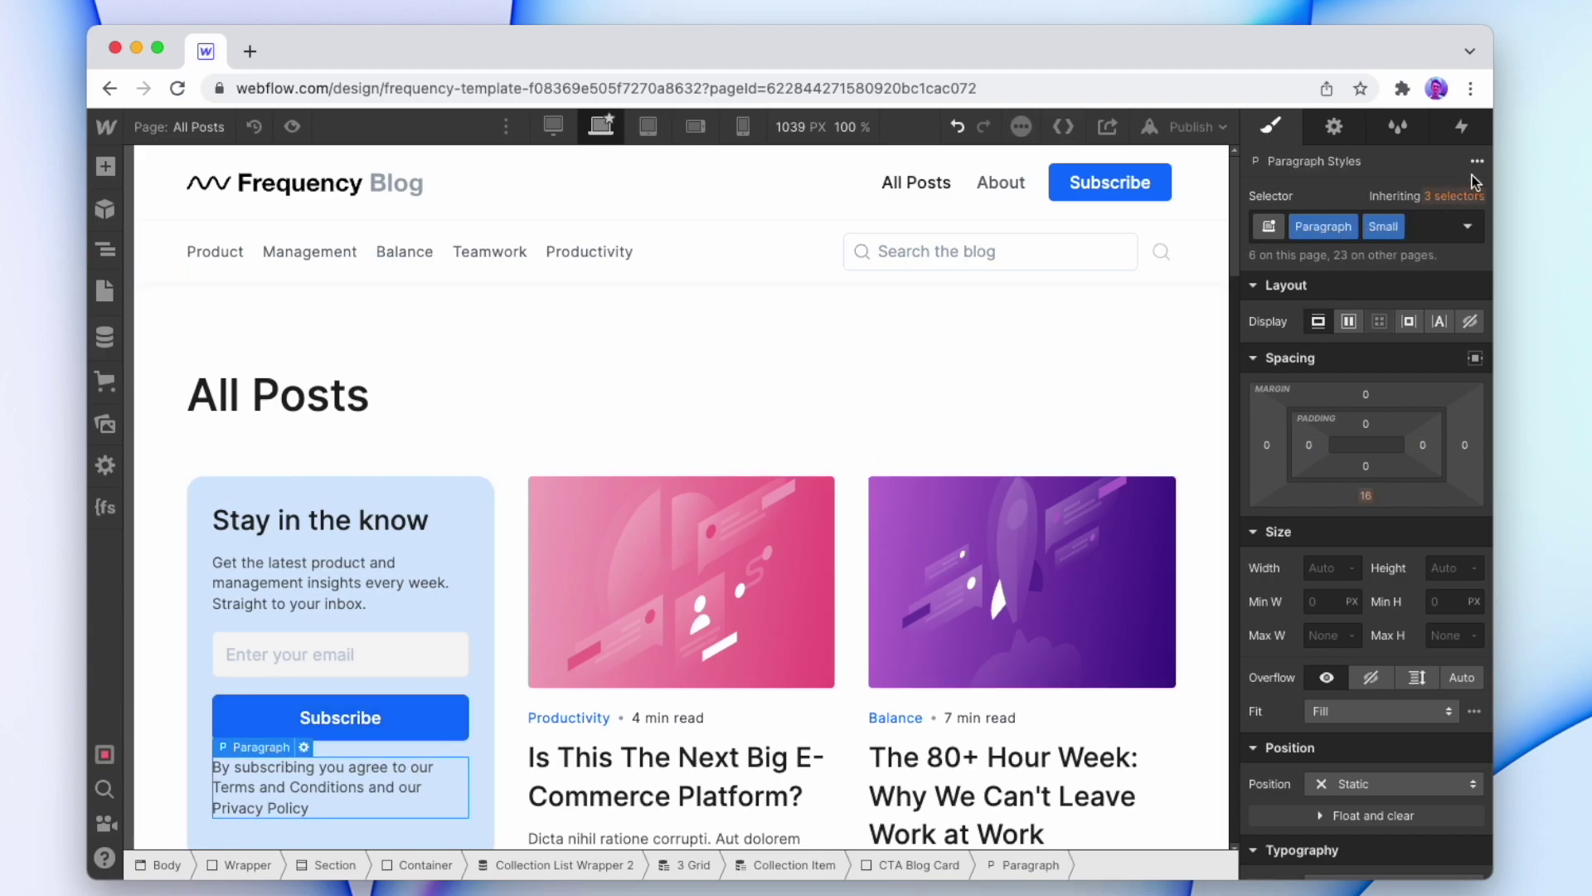
left_click(1419, 236)
key("BackSpace")
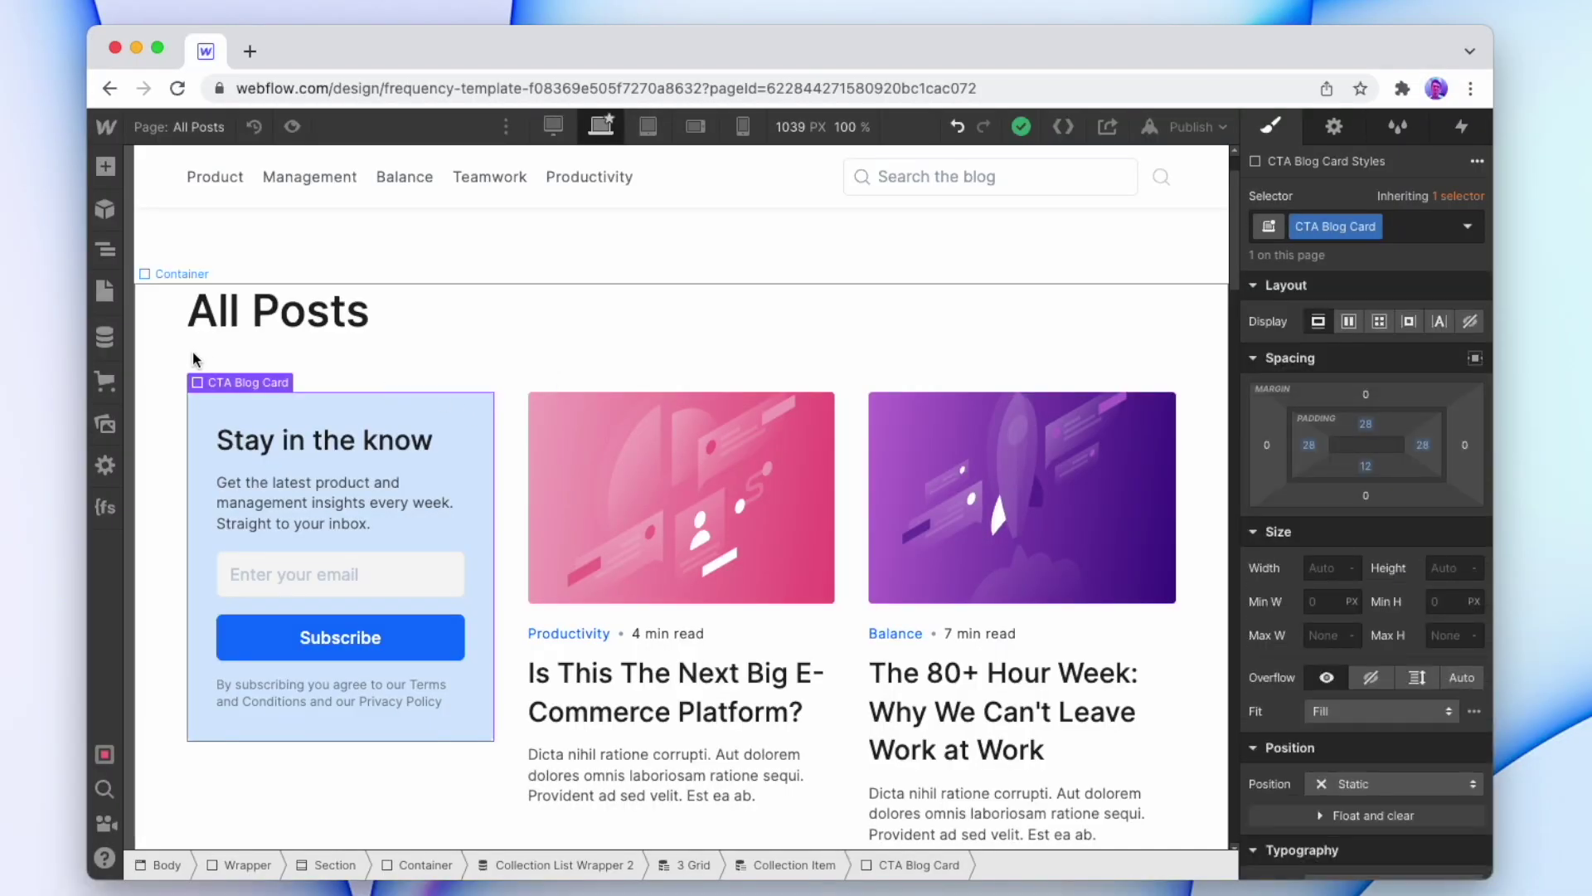
left_click(106, 337)
- Add a Number field labelled 'Order' to Blog Posts and save the collection
left_click(273, 315)
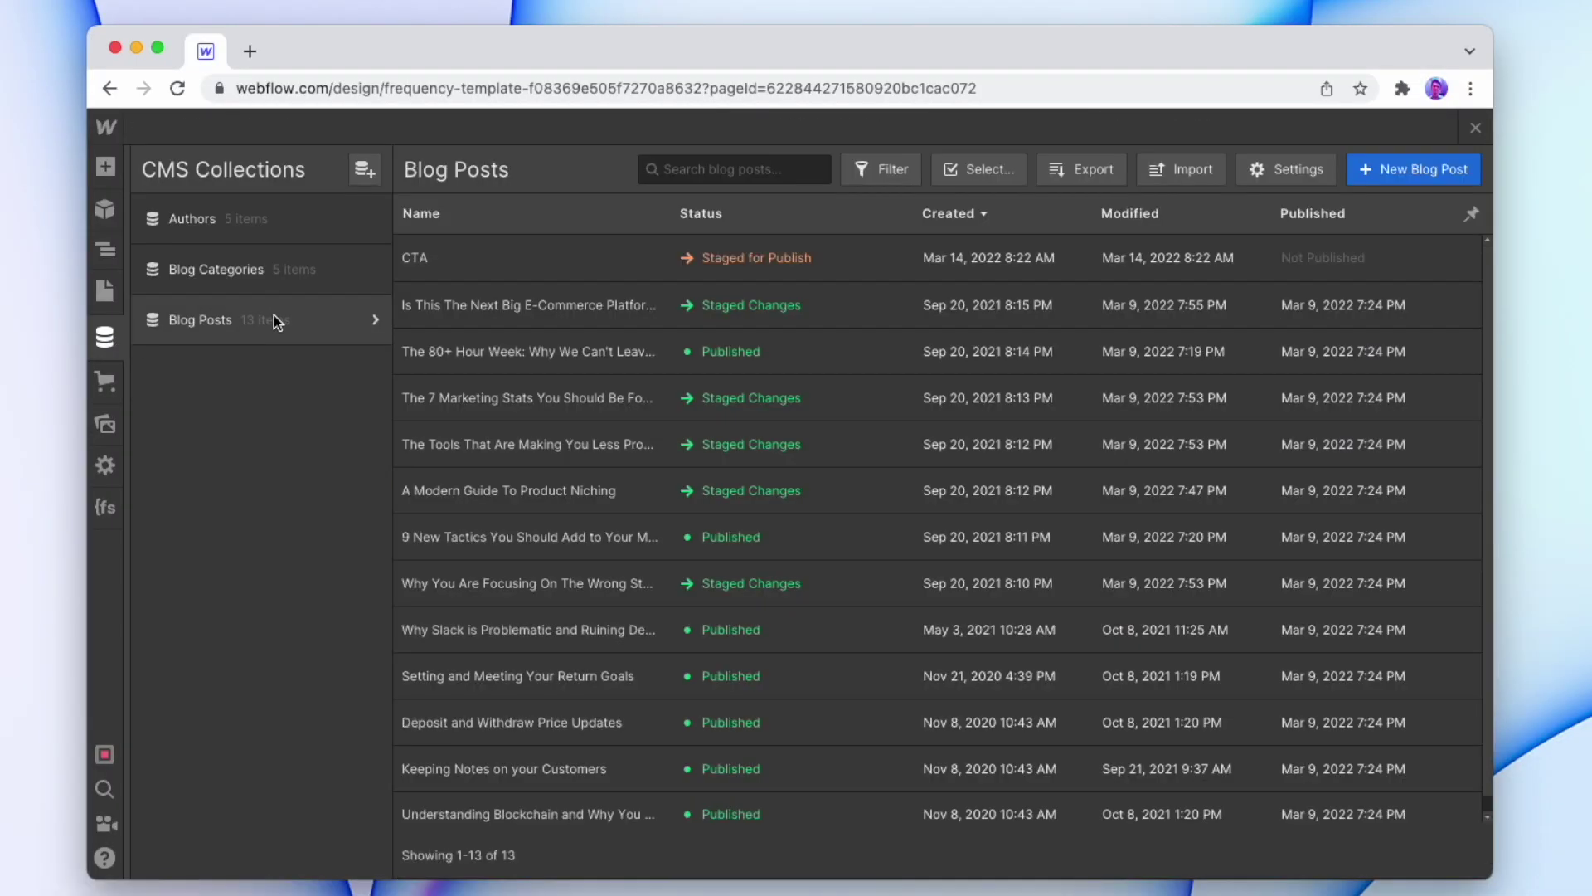
left_click(1279, 170)
scroll(663, 563, "down", 5)
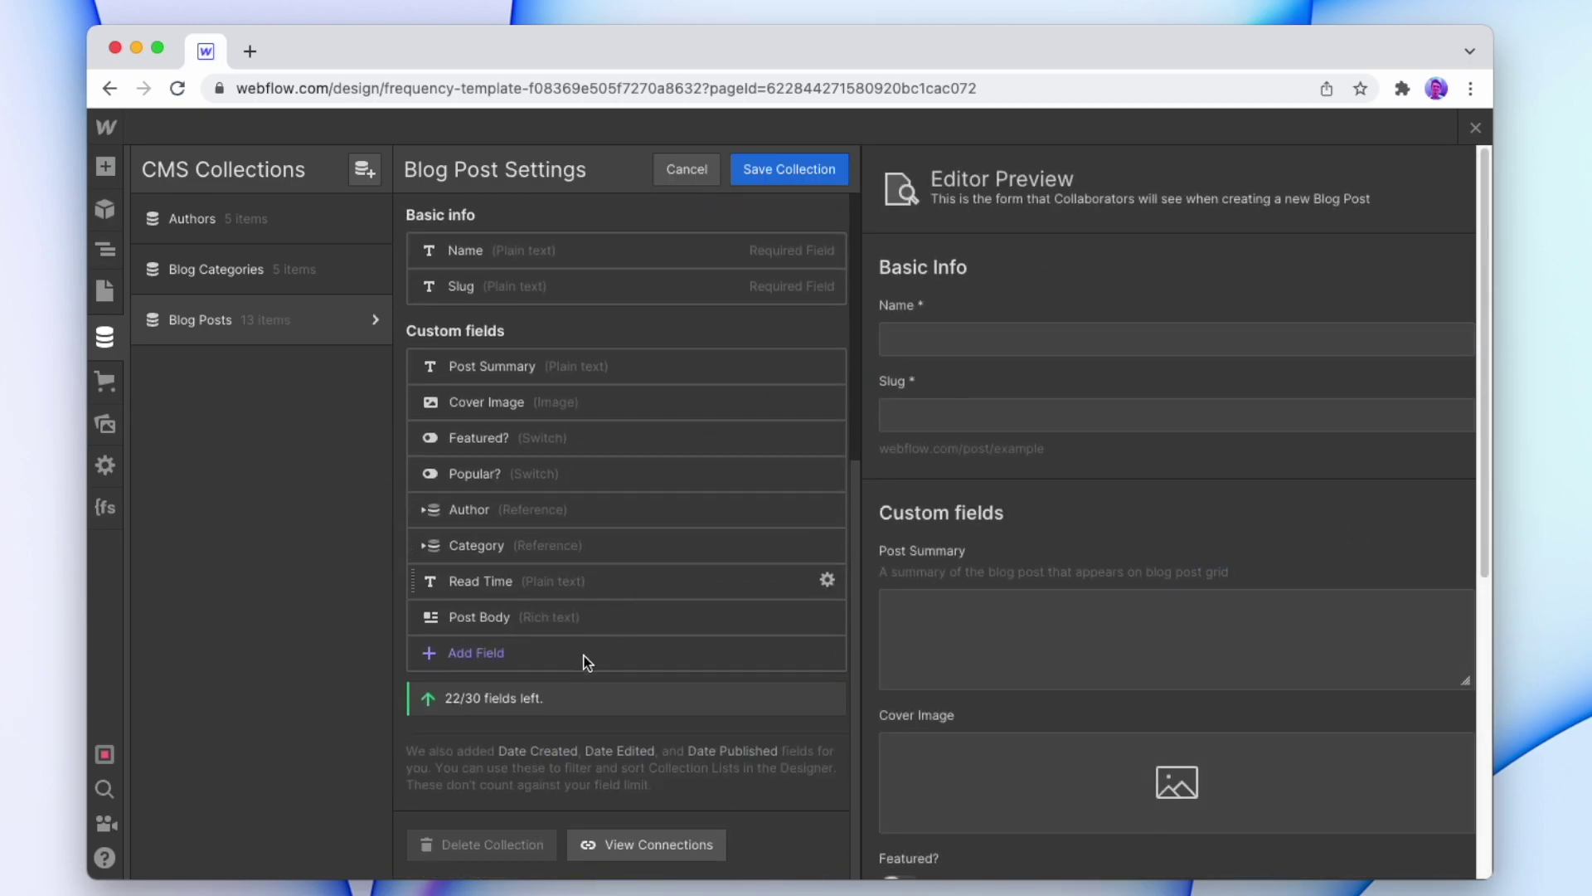
left_click(487, 659)
scroll(554, 673, "down", 5)
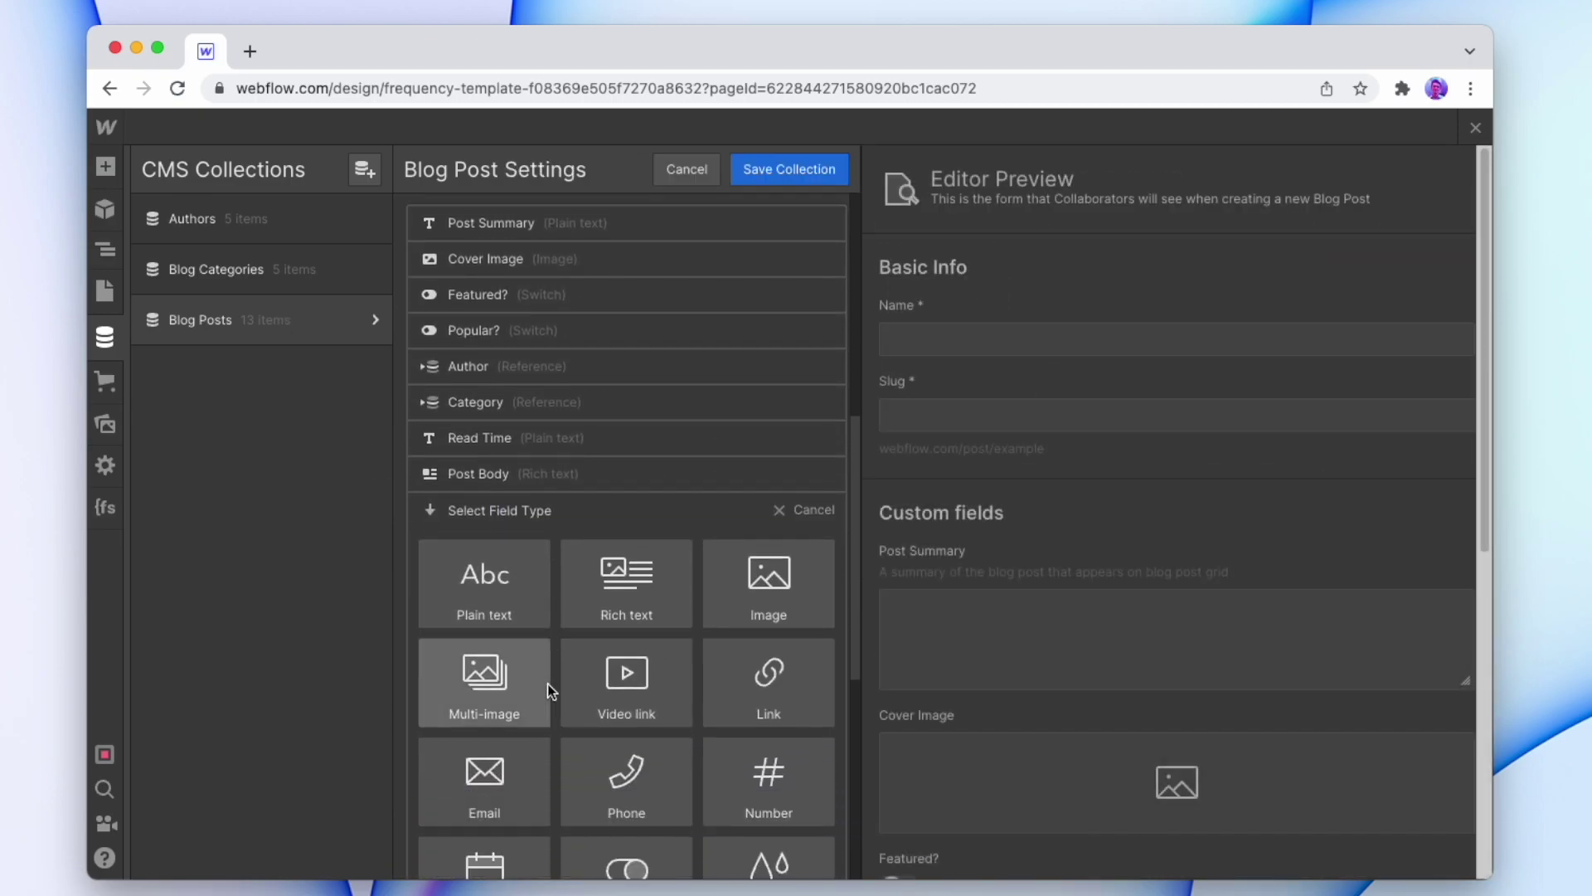
left_click(764, 480)
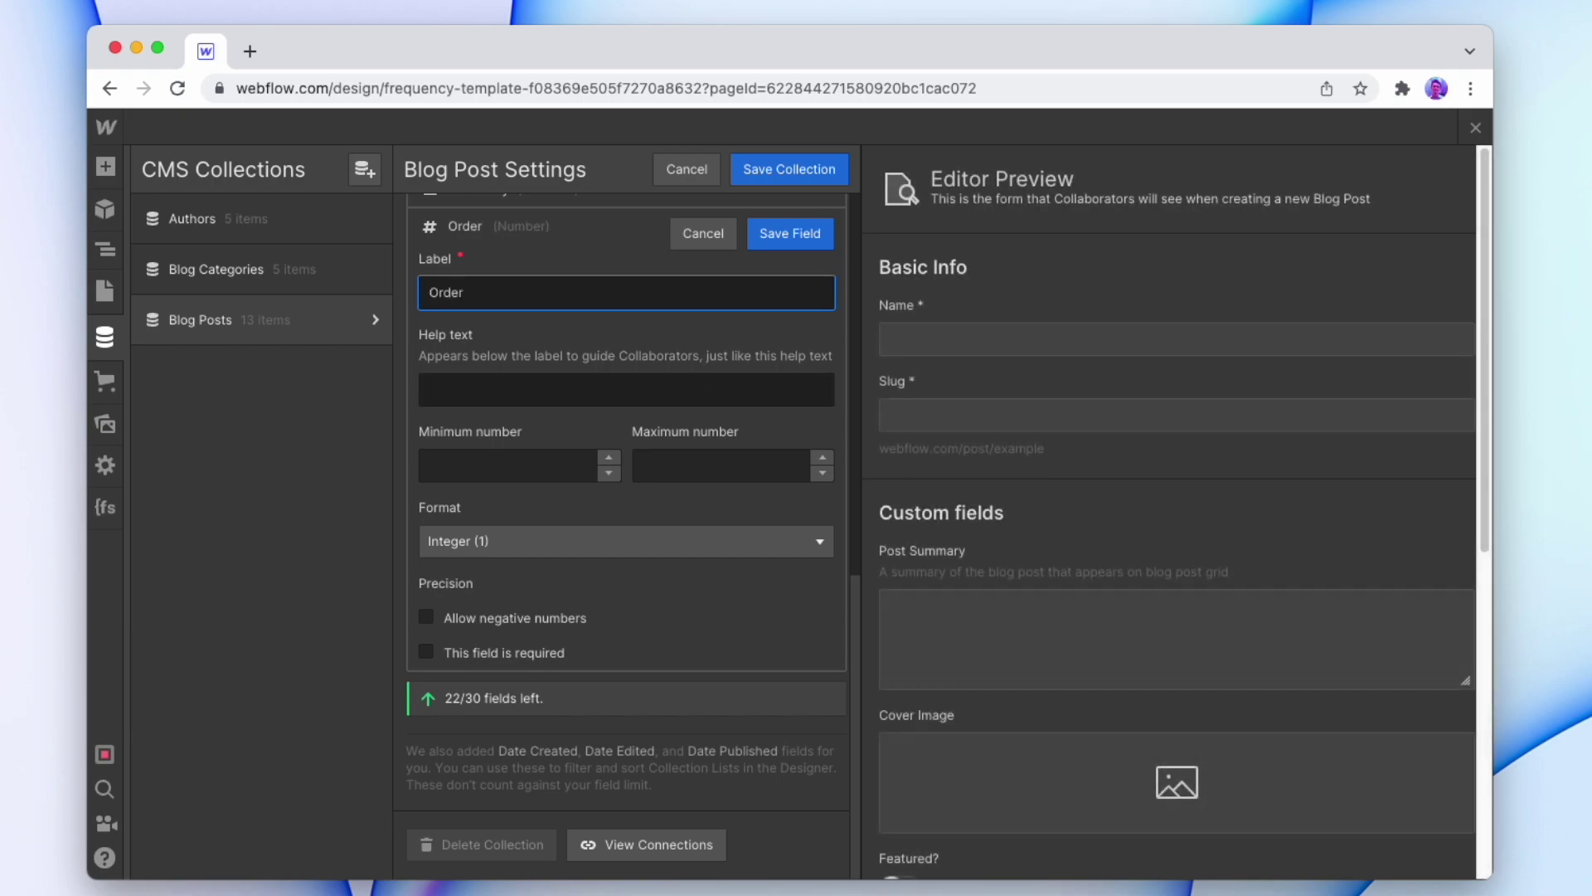
left_click(818, 245)
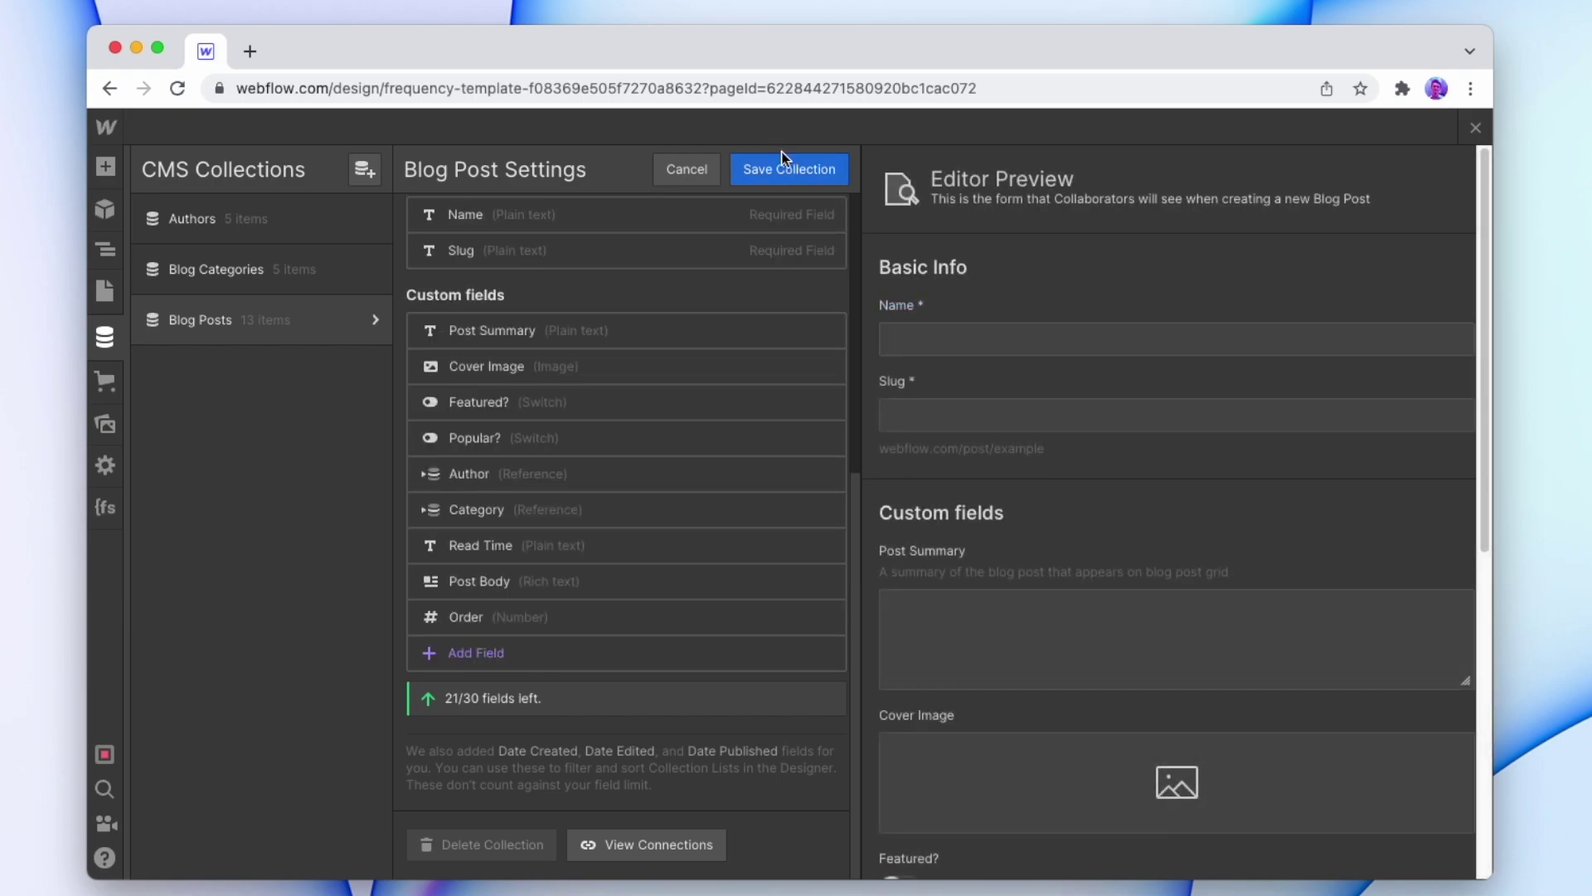
left_click(785, 165)
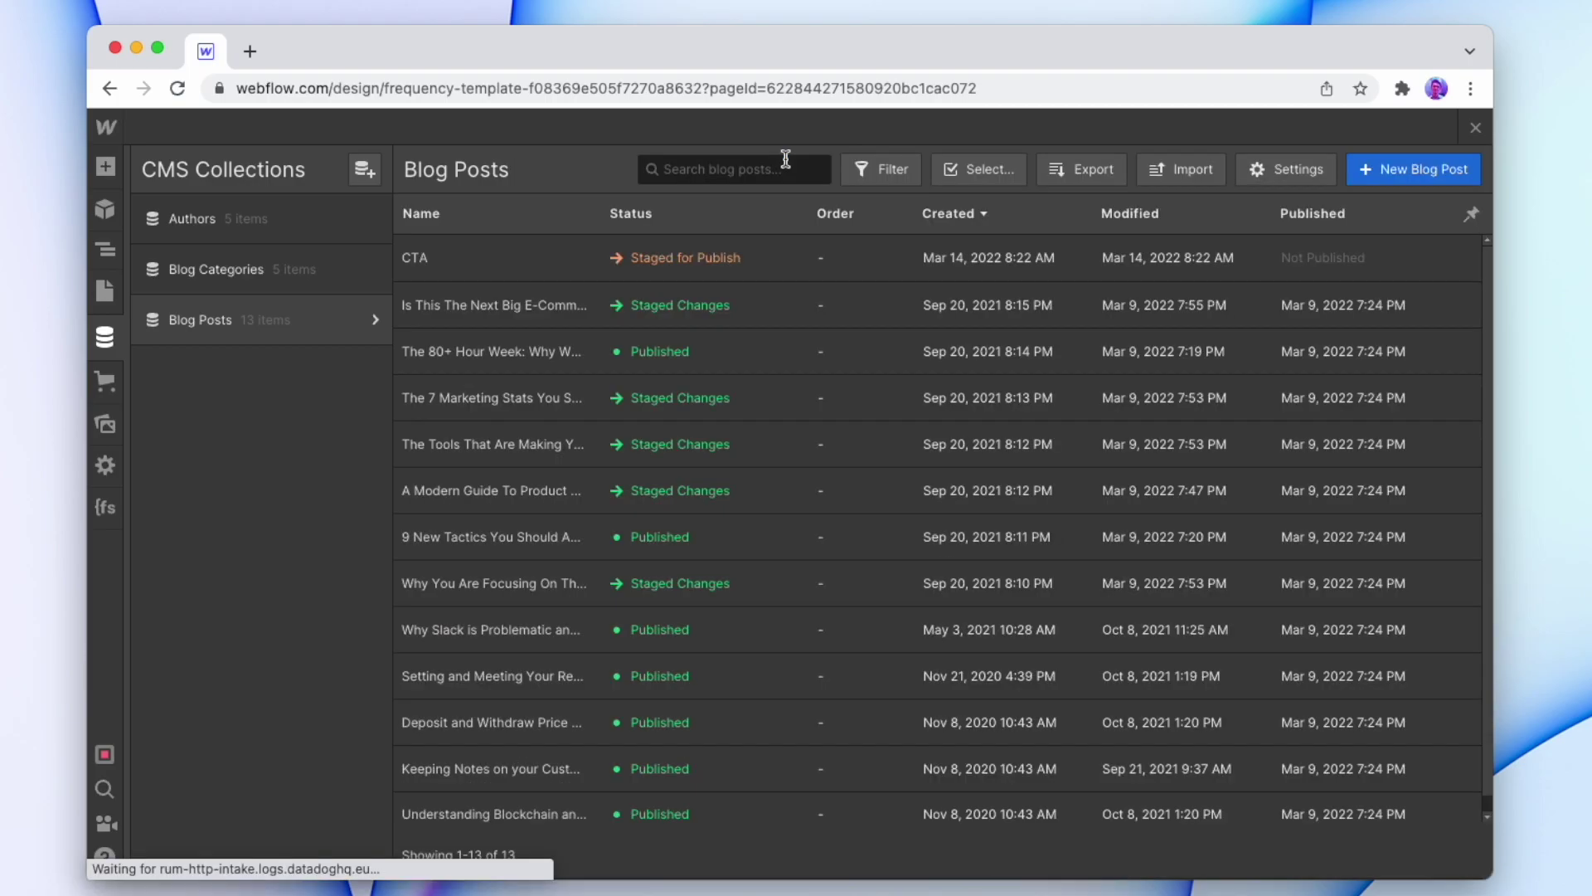
- Set the CTA item's Order field to 1 and save it
left_click(734, 264)
scroll(1078, 597, "down", 10)
left_click(913, 594)
type("1")
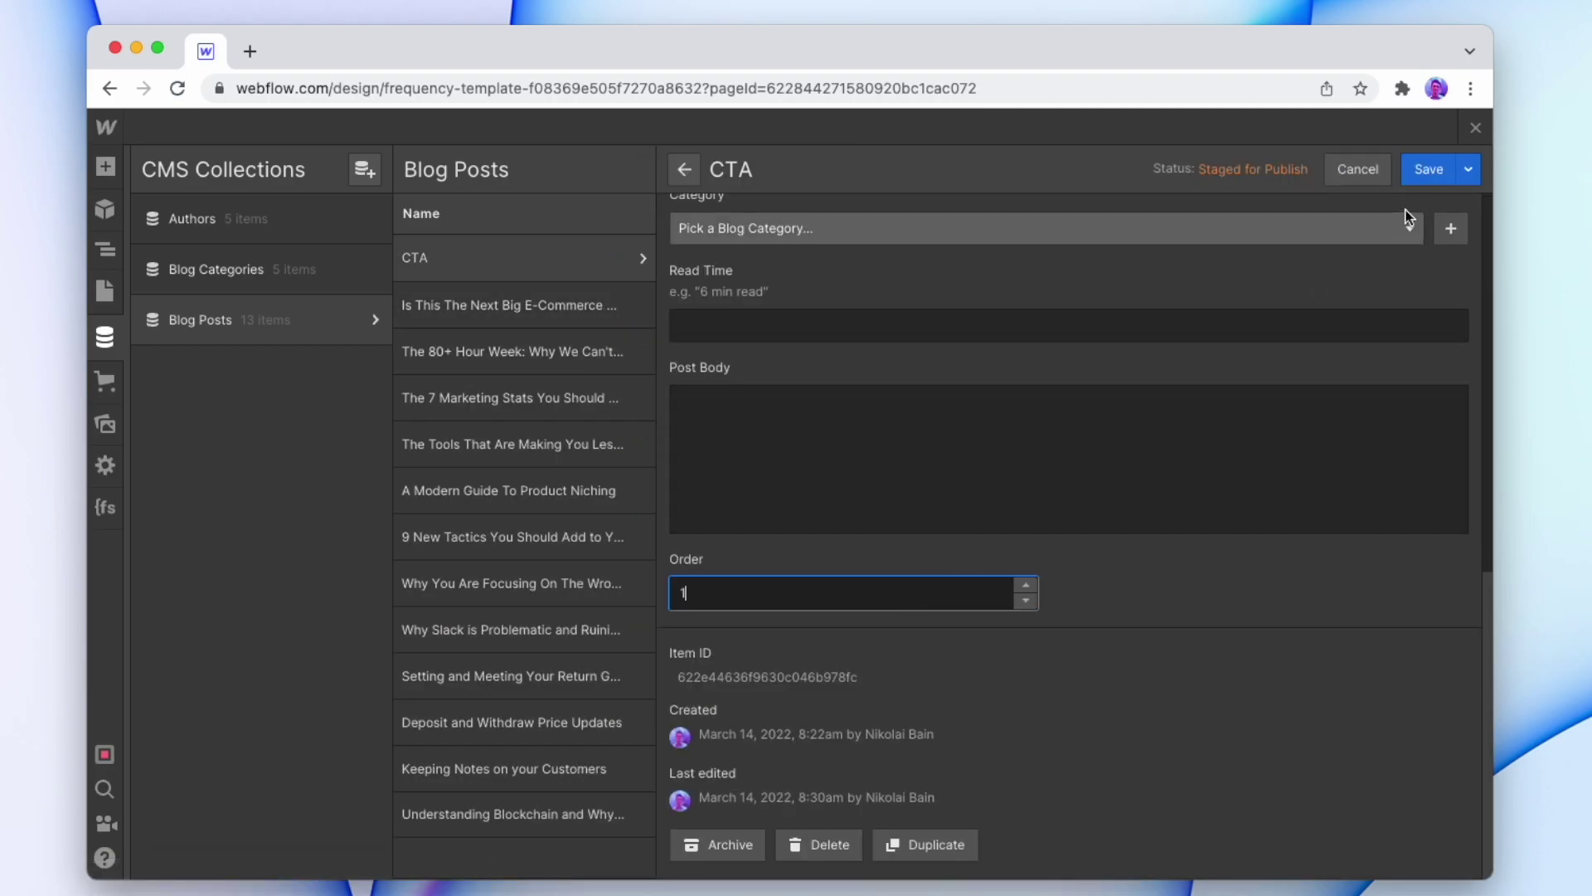
left_click(1429, 169)
- Open the e-commerce platform post, then close the CMS panel to return to All Posts
left_click(524, 308)
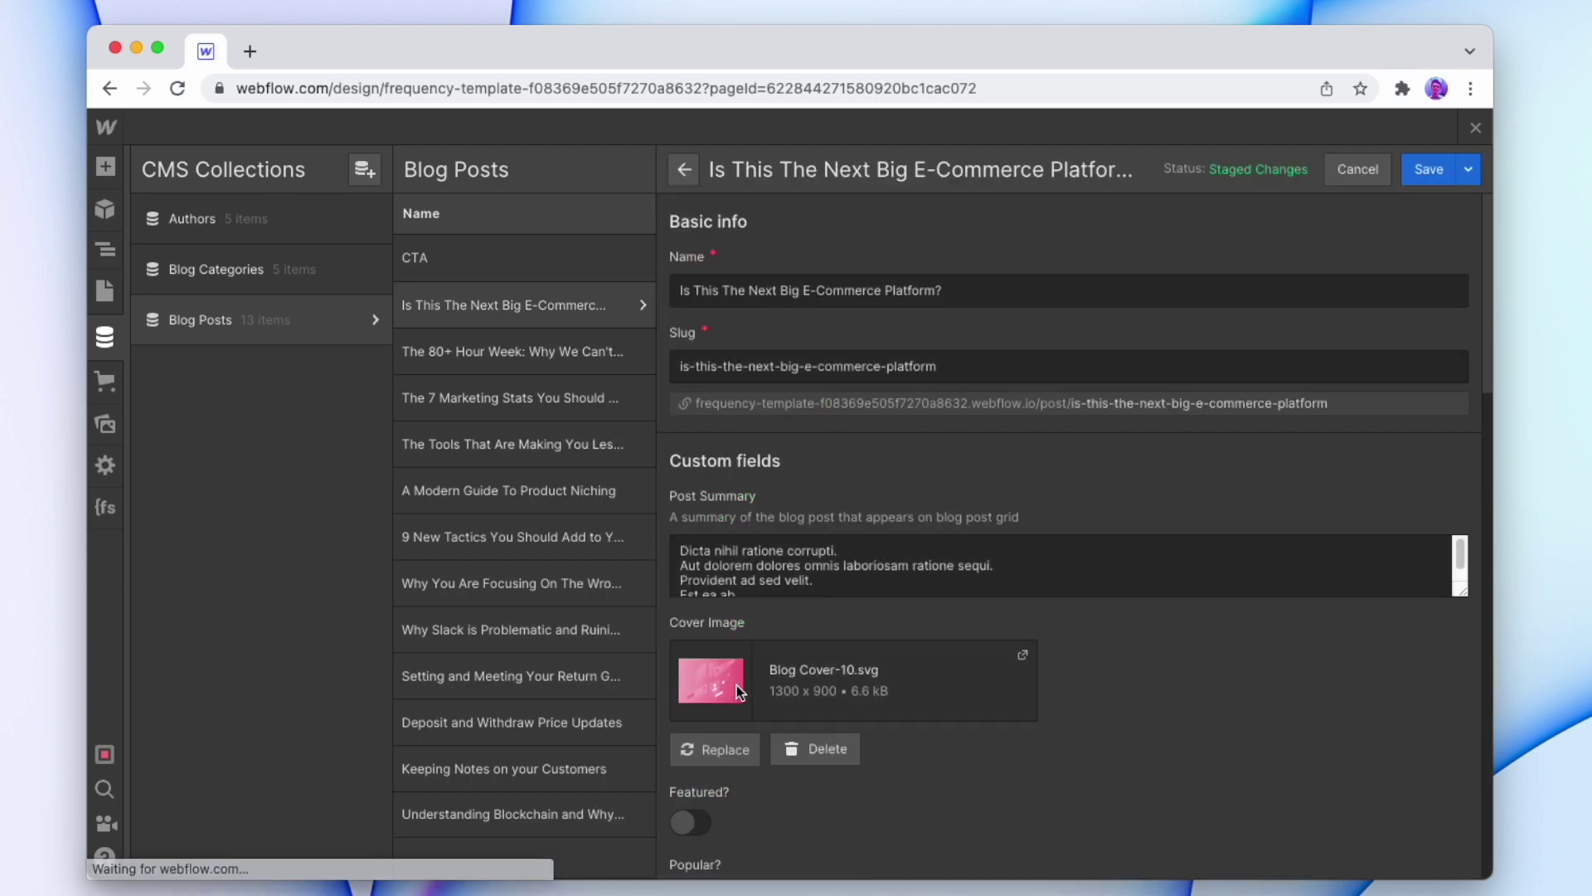
scroll(730, 713, "down", 6)
scroll(730, 696, "down", 10)
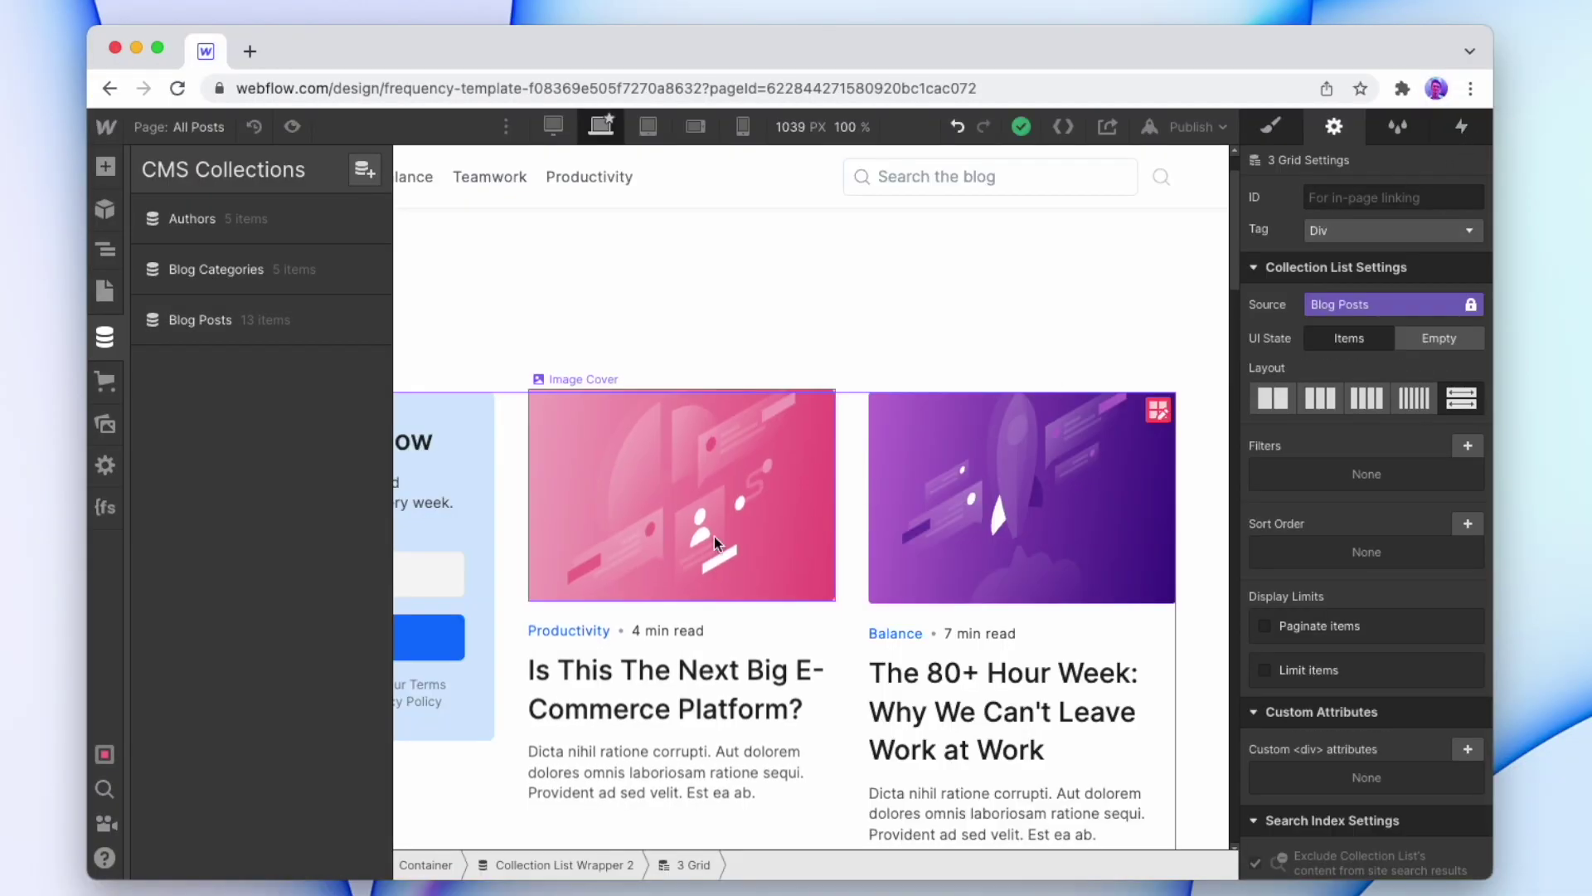
left_click(105, 337)
- Add a sort order to the collection list: Order (Number), largest to smallest, and save it
left_click(1333, 126)
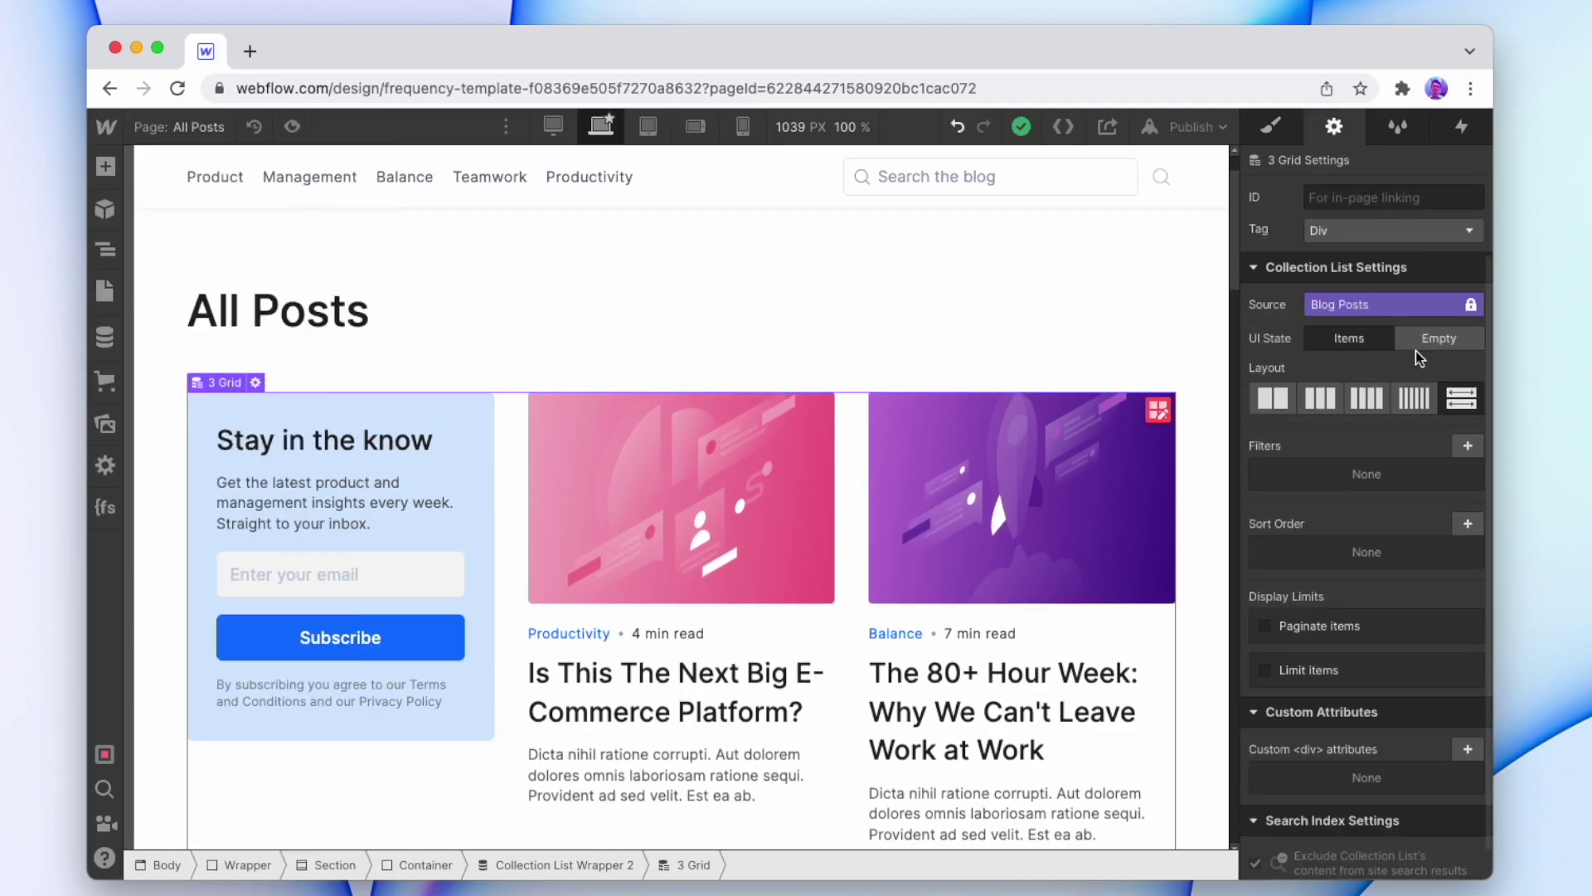
left_click(1467, 524)
left_click(1340, 600)
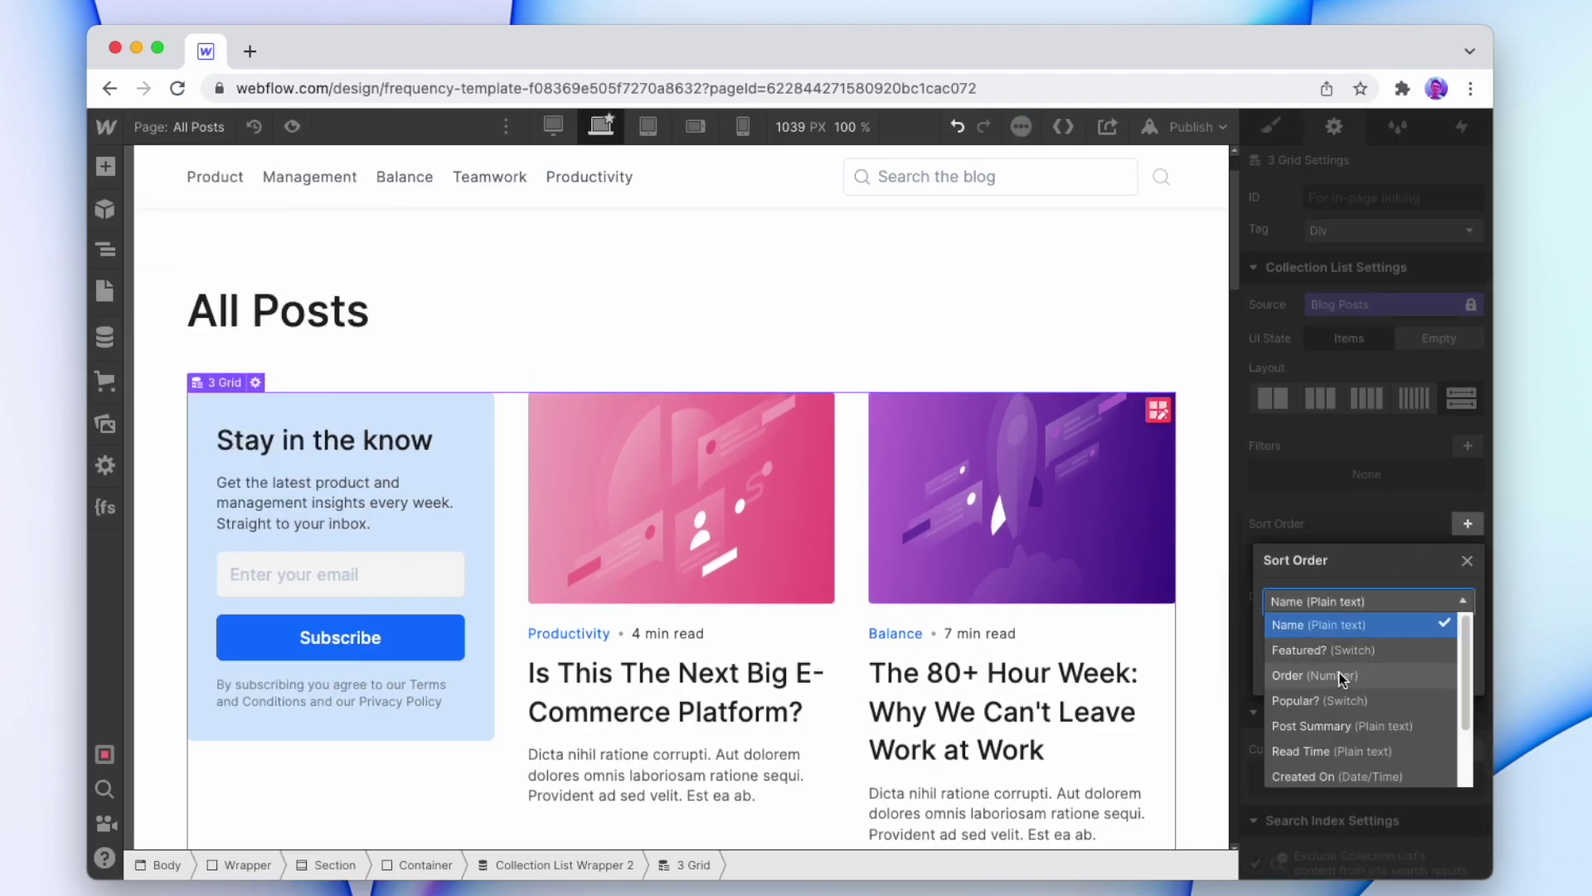
left_click(1342, 670)
left_click(1356, 632)
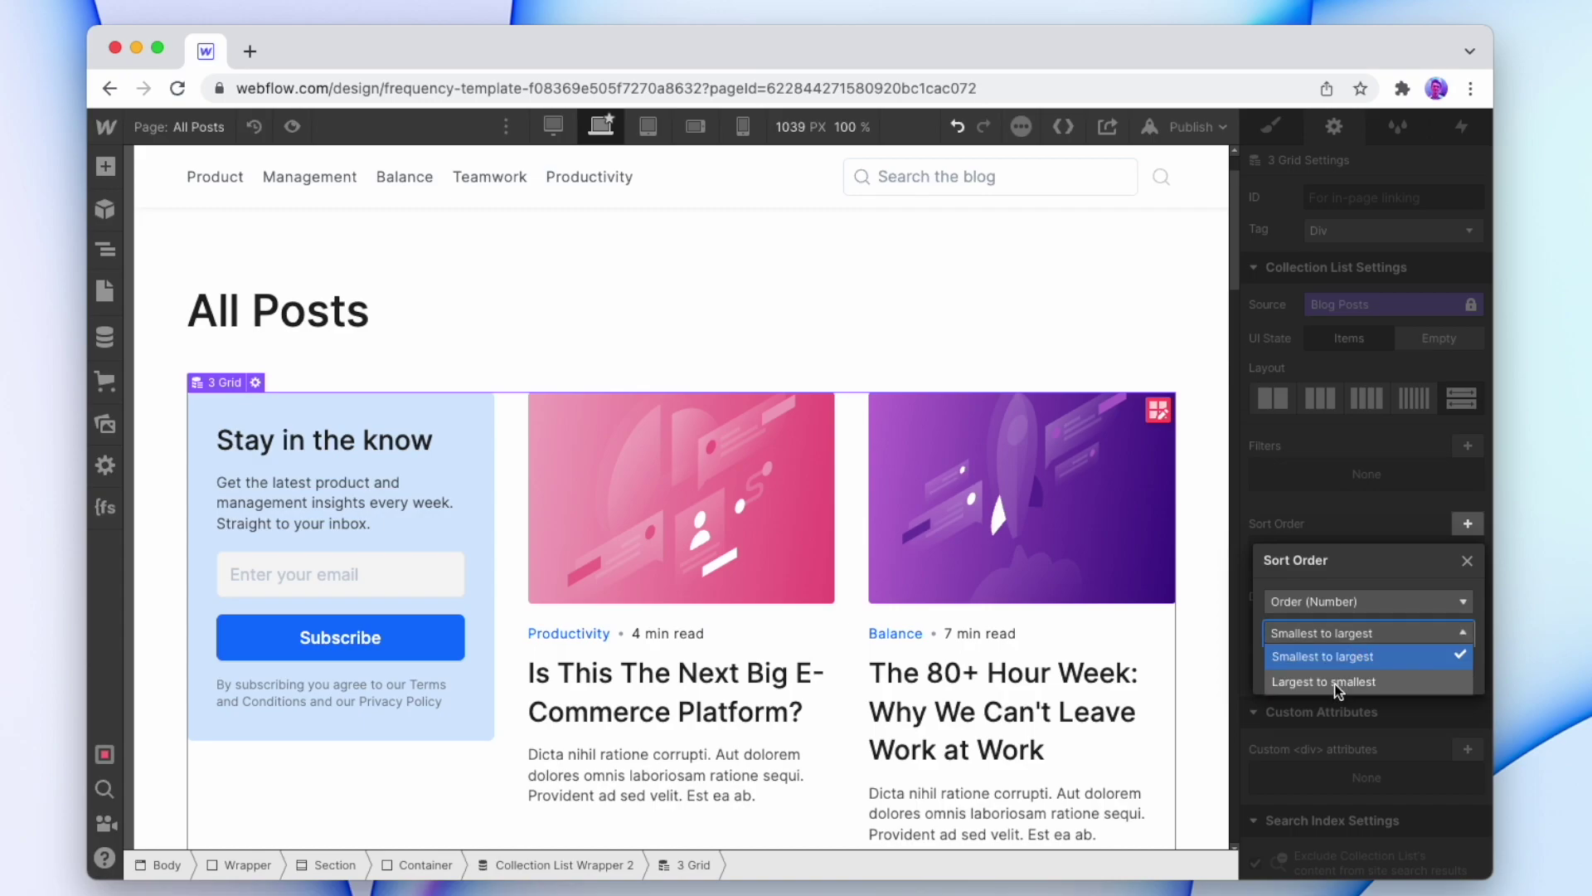
left_click(1335, 681)
left_click(1453, 669)
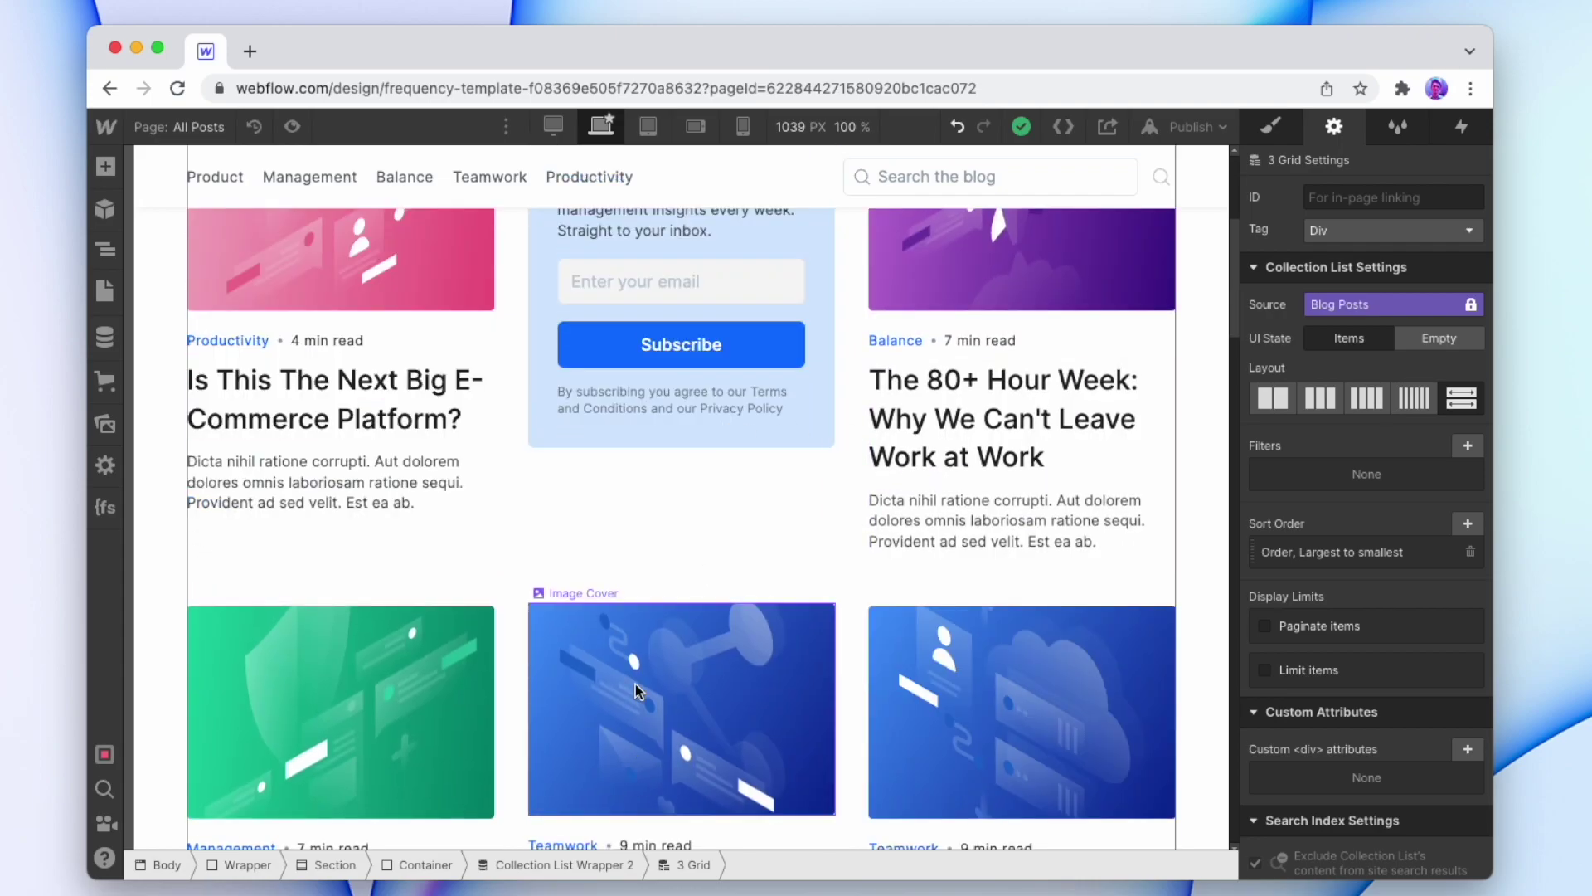
scroll(638, 615, "up", 4)
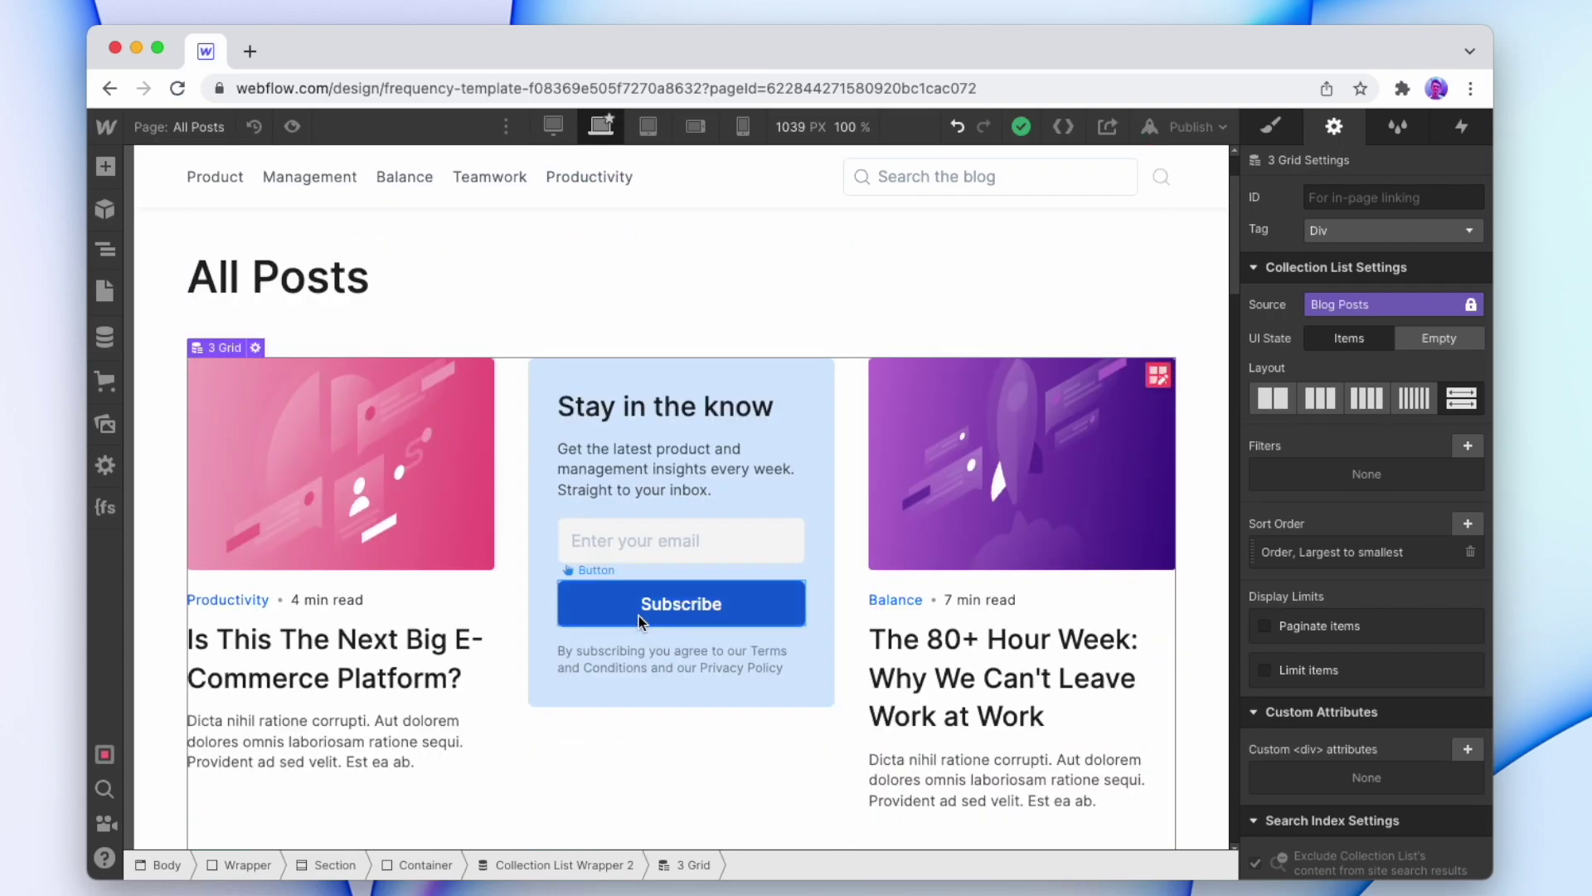
- Set 'The Tools That Are Making You Less Productive' post's Order to 3 and save
left_click(99, 337)
left_click(170, 322)
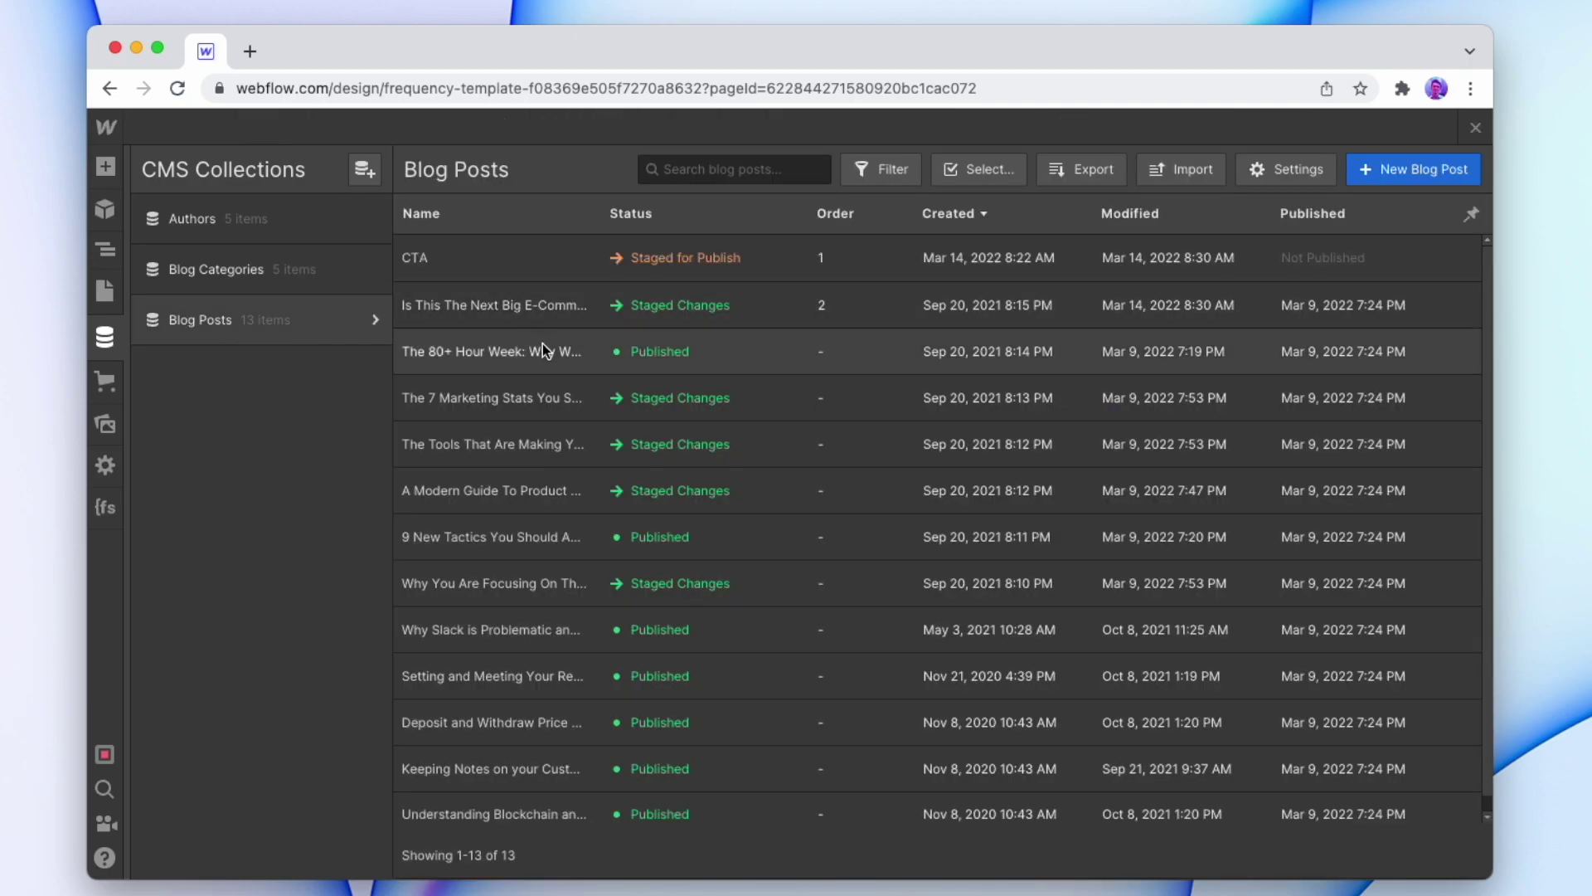
left_click(548, 445)
scroll(788, 697, "down", 20)
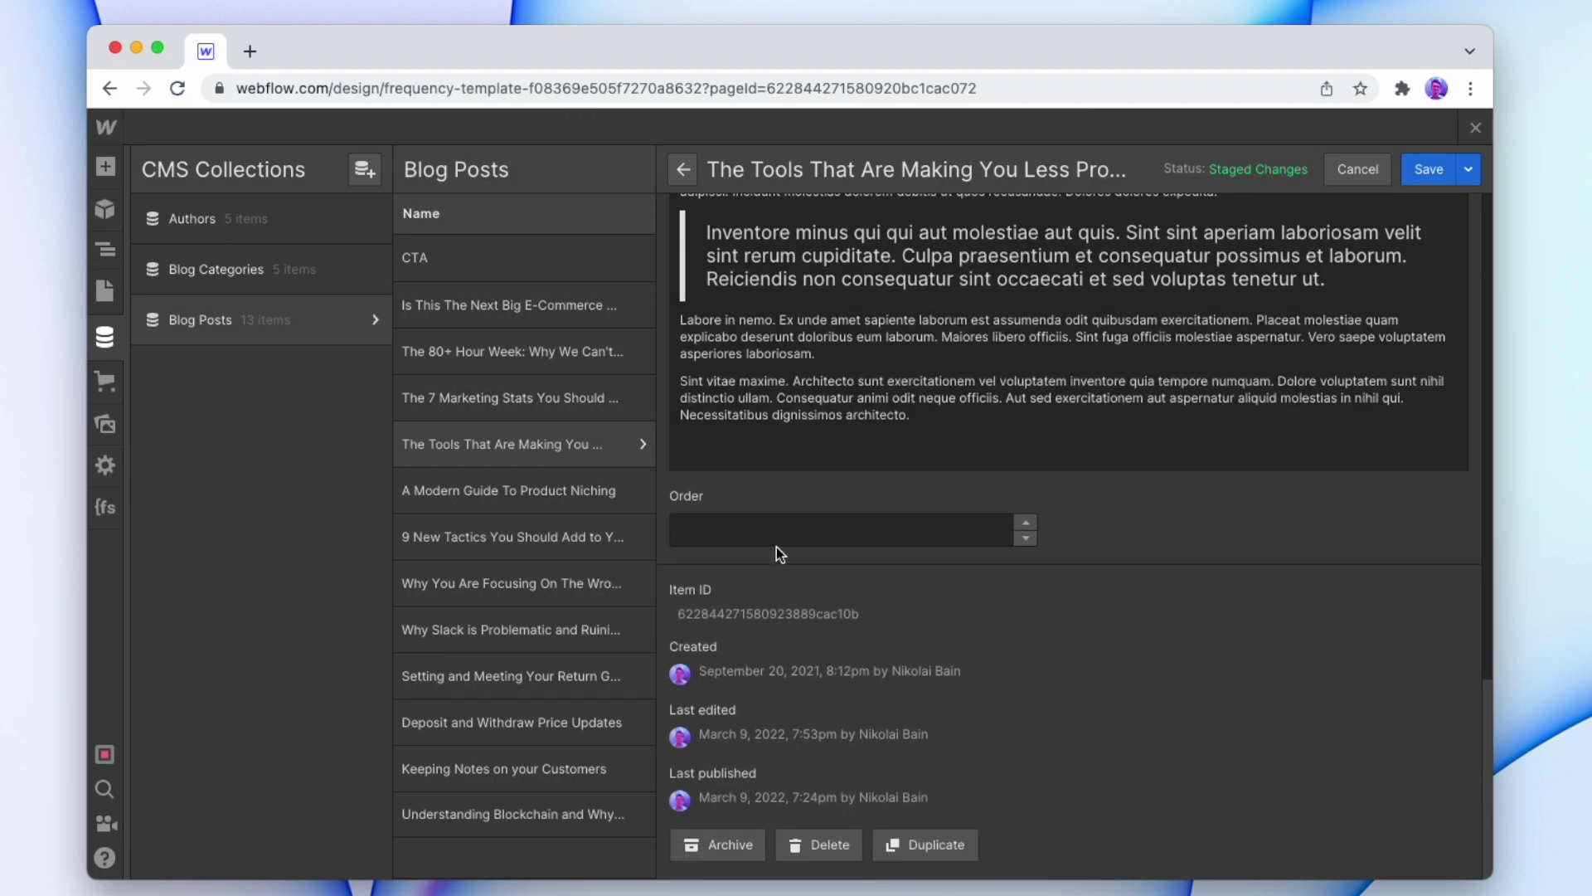
left_click(1407, 169)
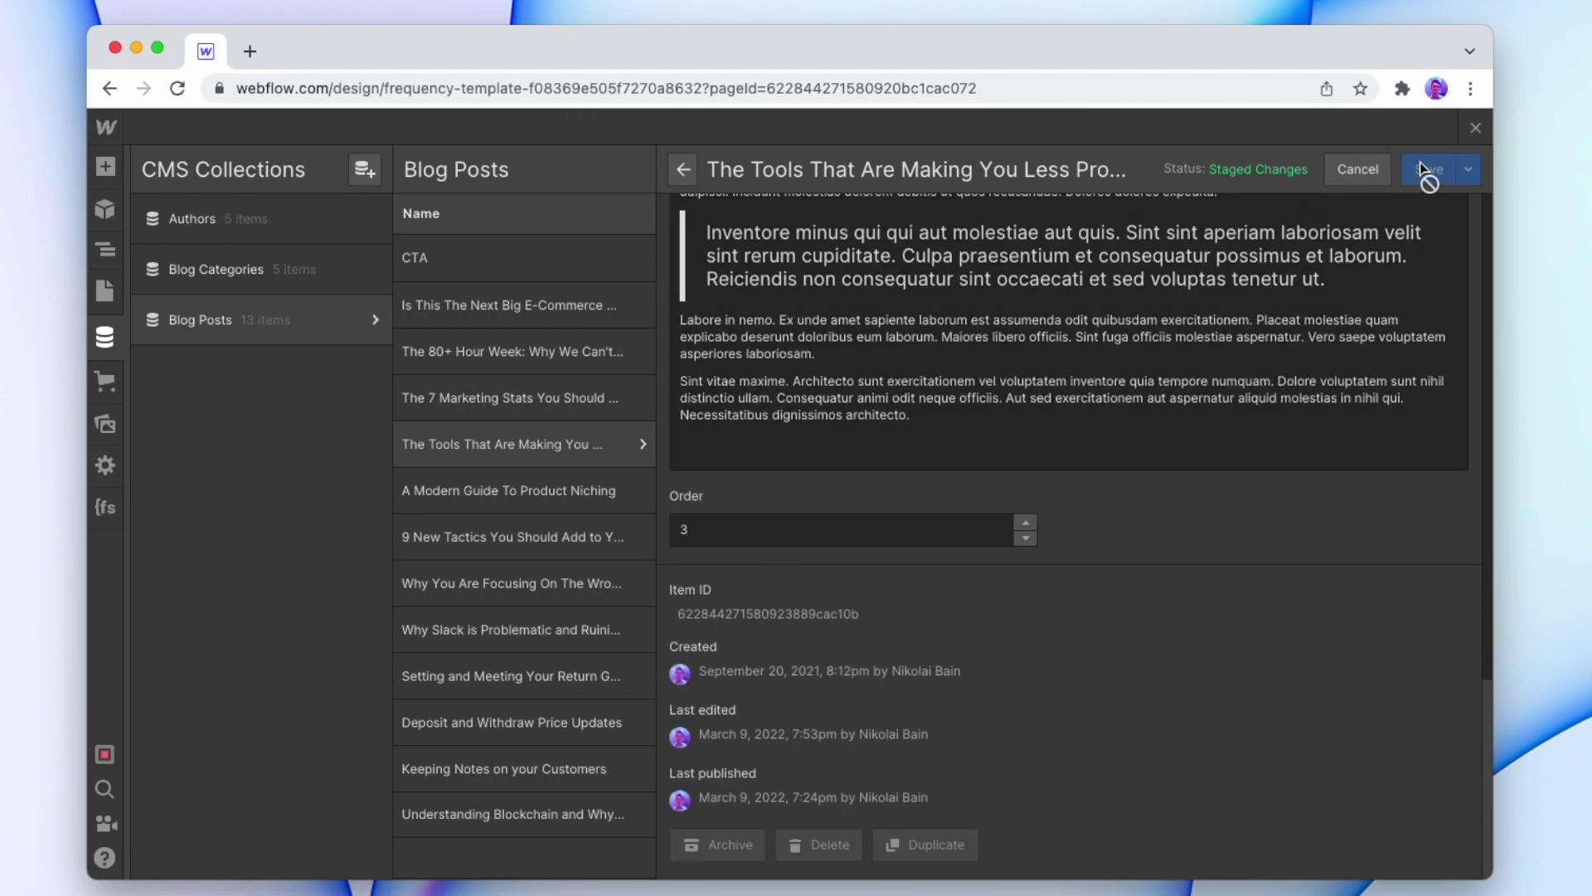
left_click(1469, 129)
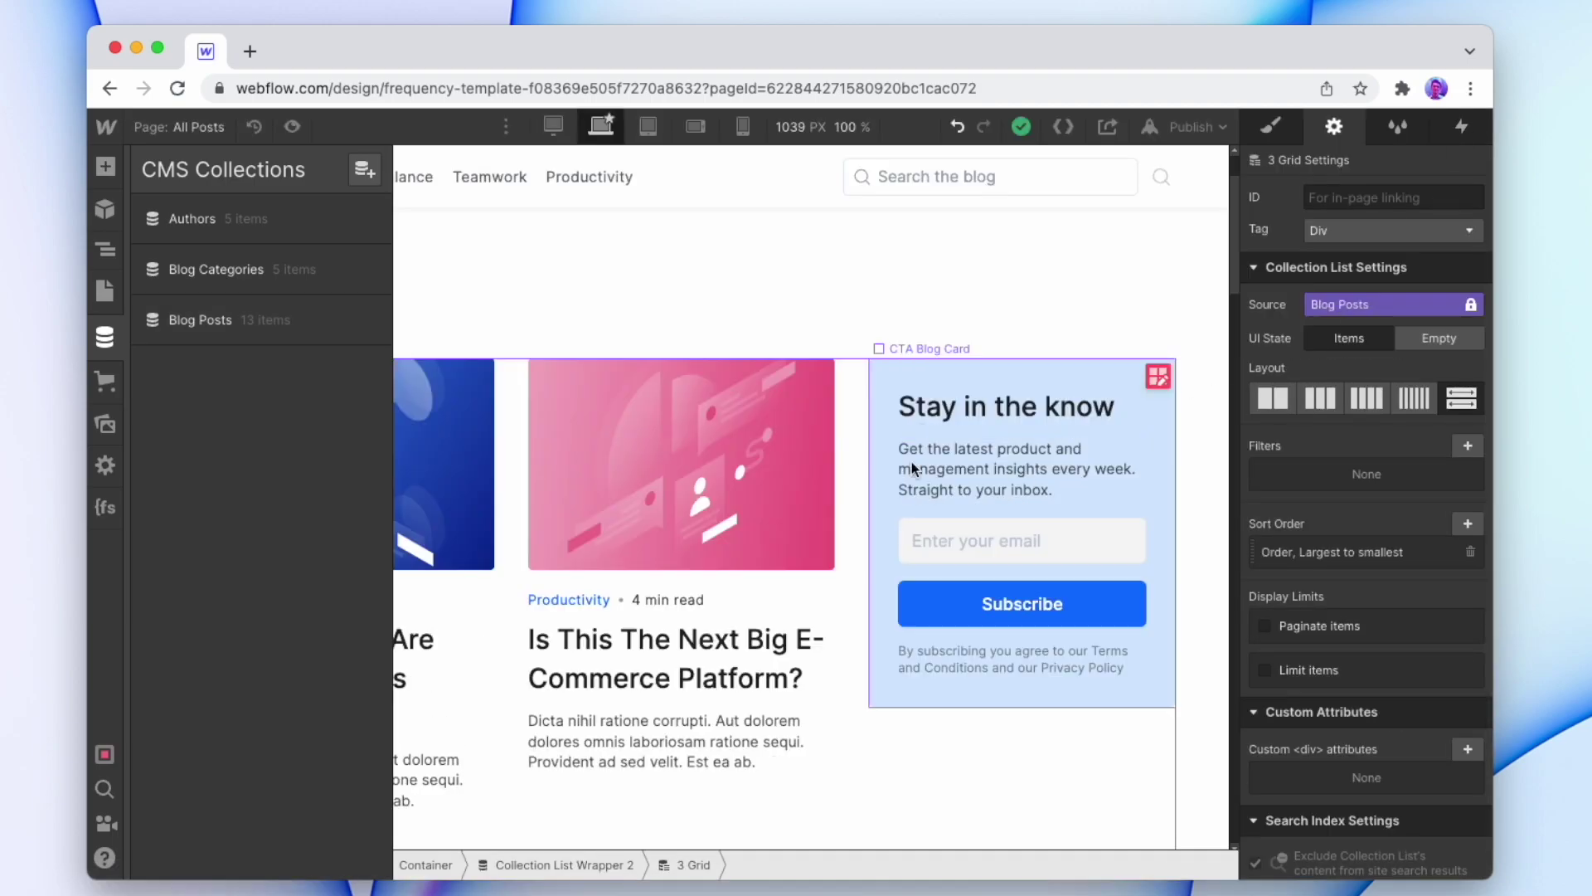
- Set the 'Setting and Meeting Your Return Goals' post's Order to 4 and save
left_click(231, 325)
left_click(579, 659)
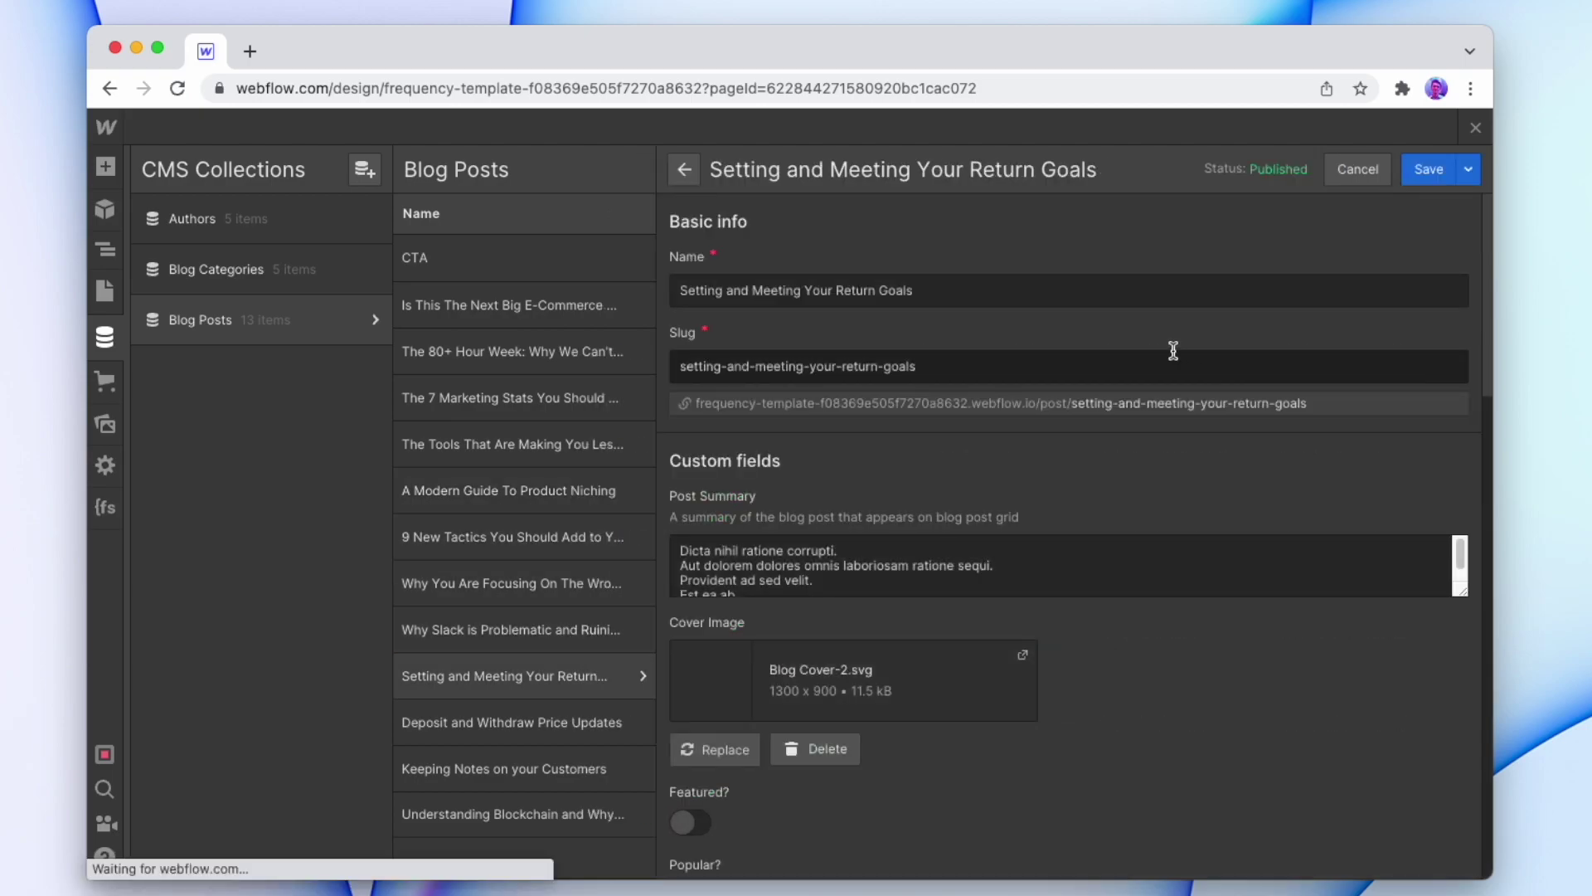
scroll(764, 686, "down", 10)
scroll(762, 679, "down", 5)
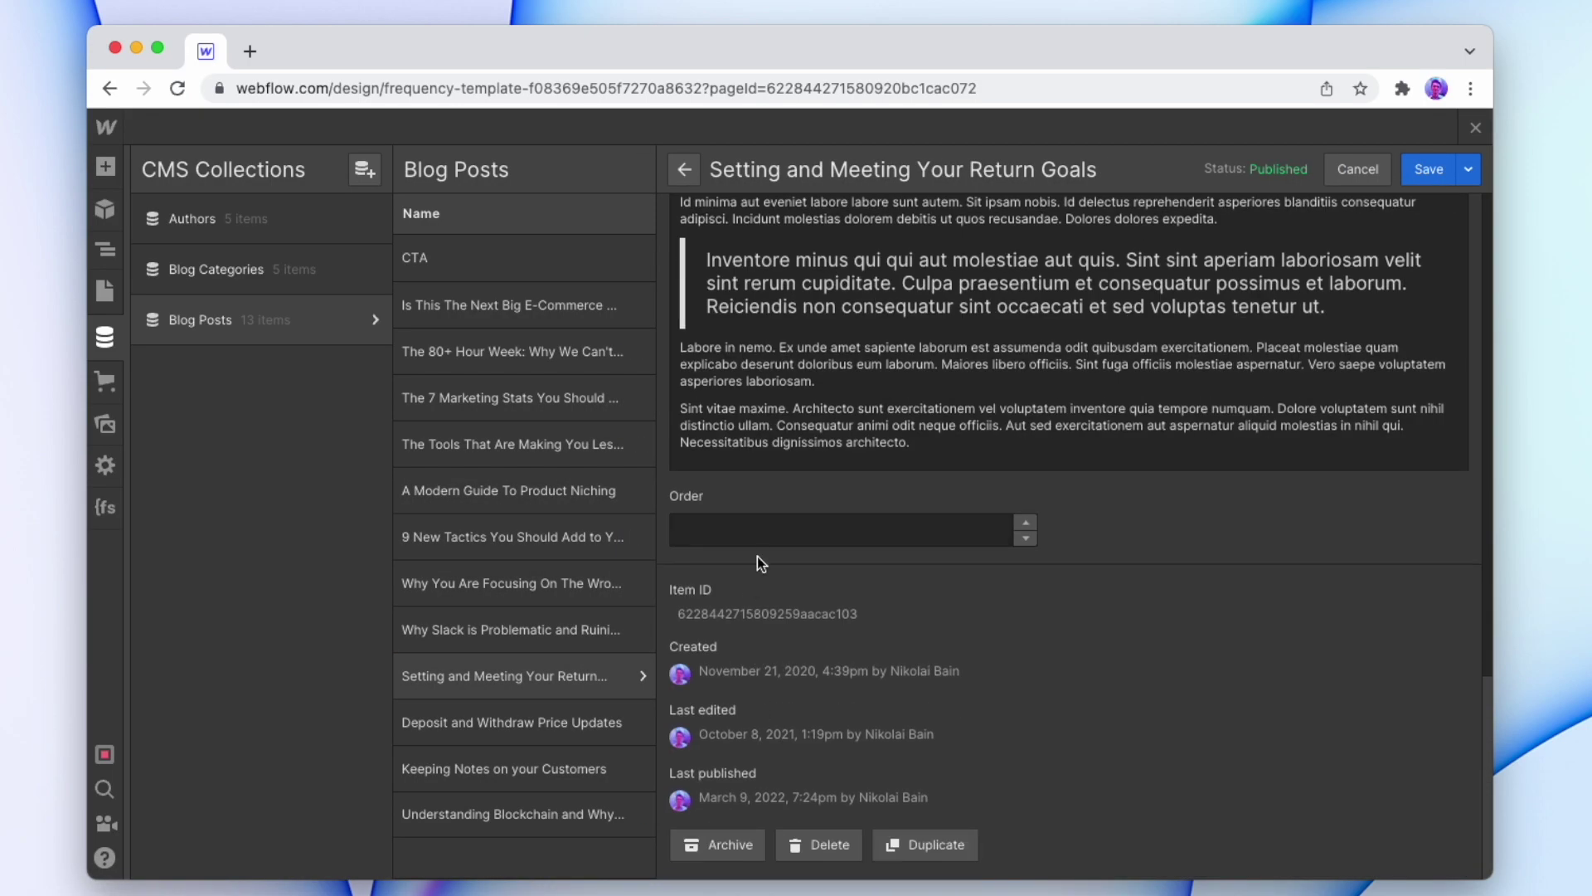
left_click(1428, 169)
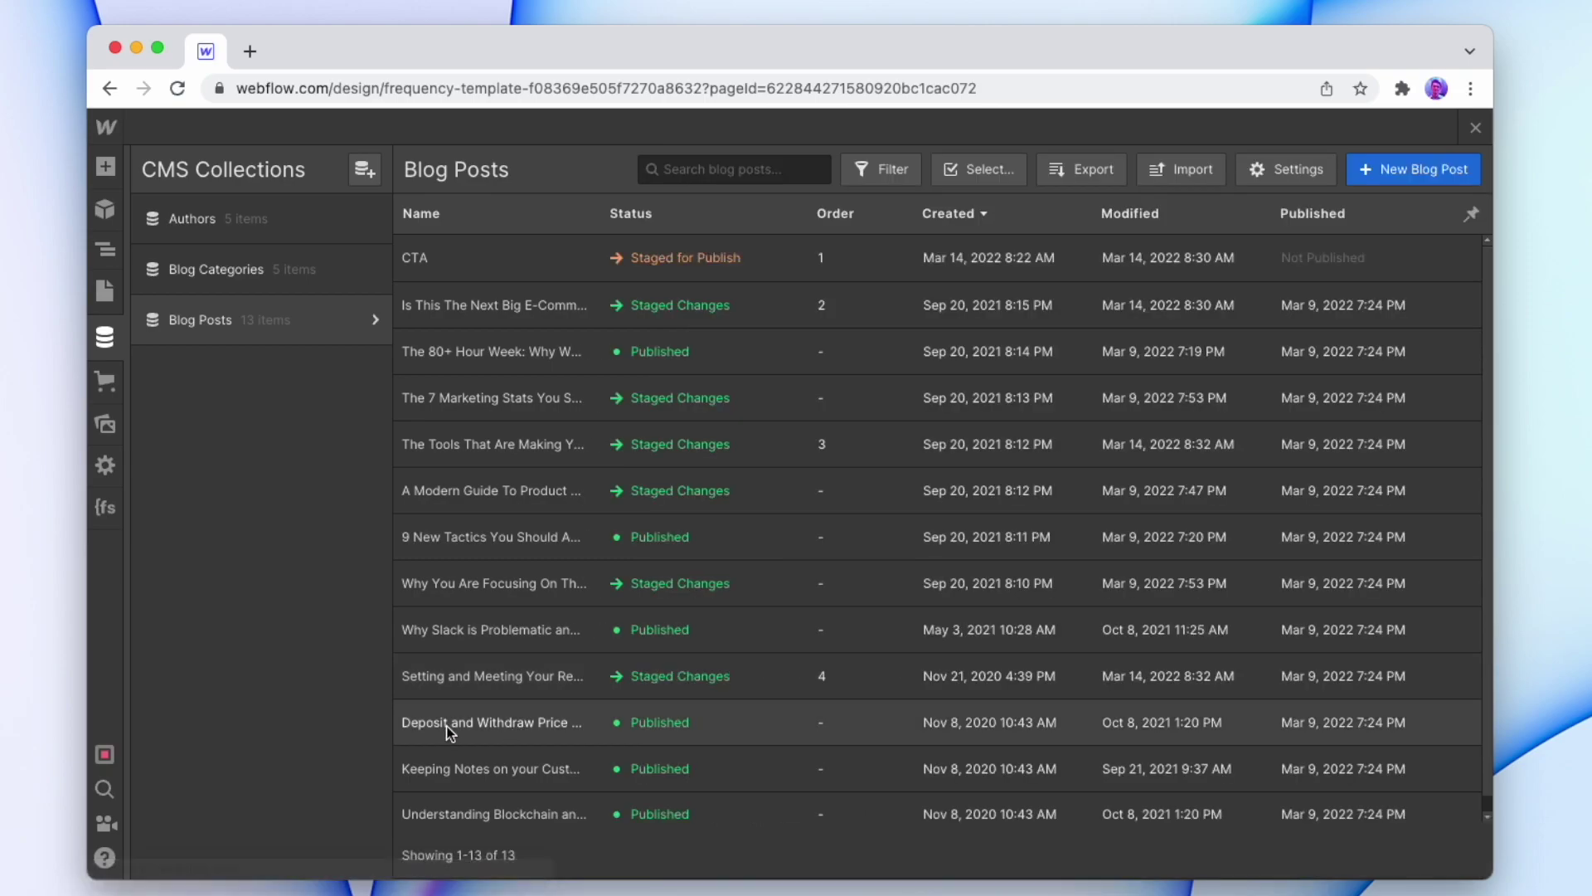
- Set the 'Deposit and Withdraw Price Updates' post's Order to 5 and save
left_click(446, 724)
scroll(821, 597, "down", 1)
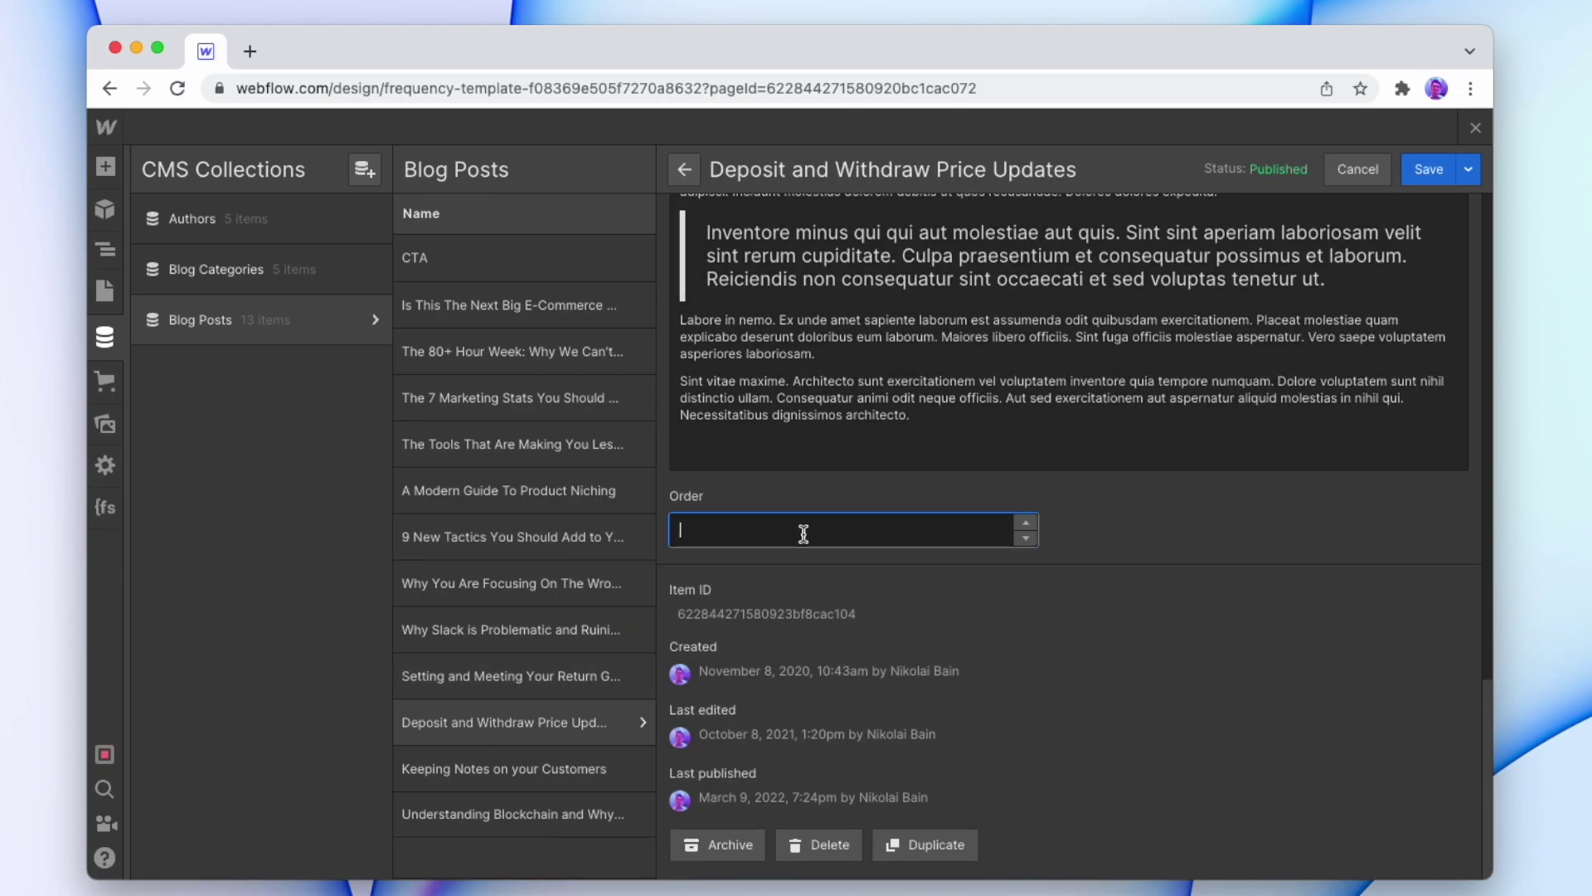
left_click(1411, 169)
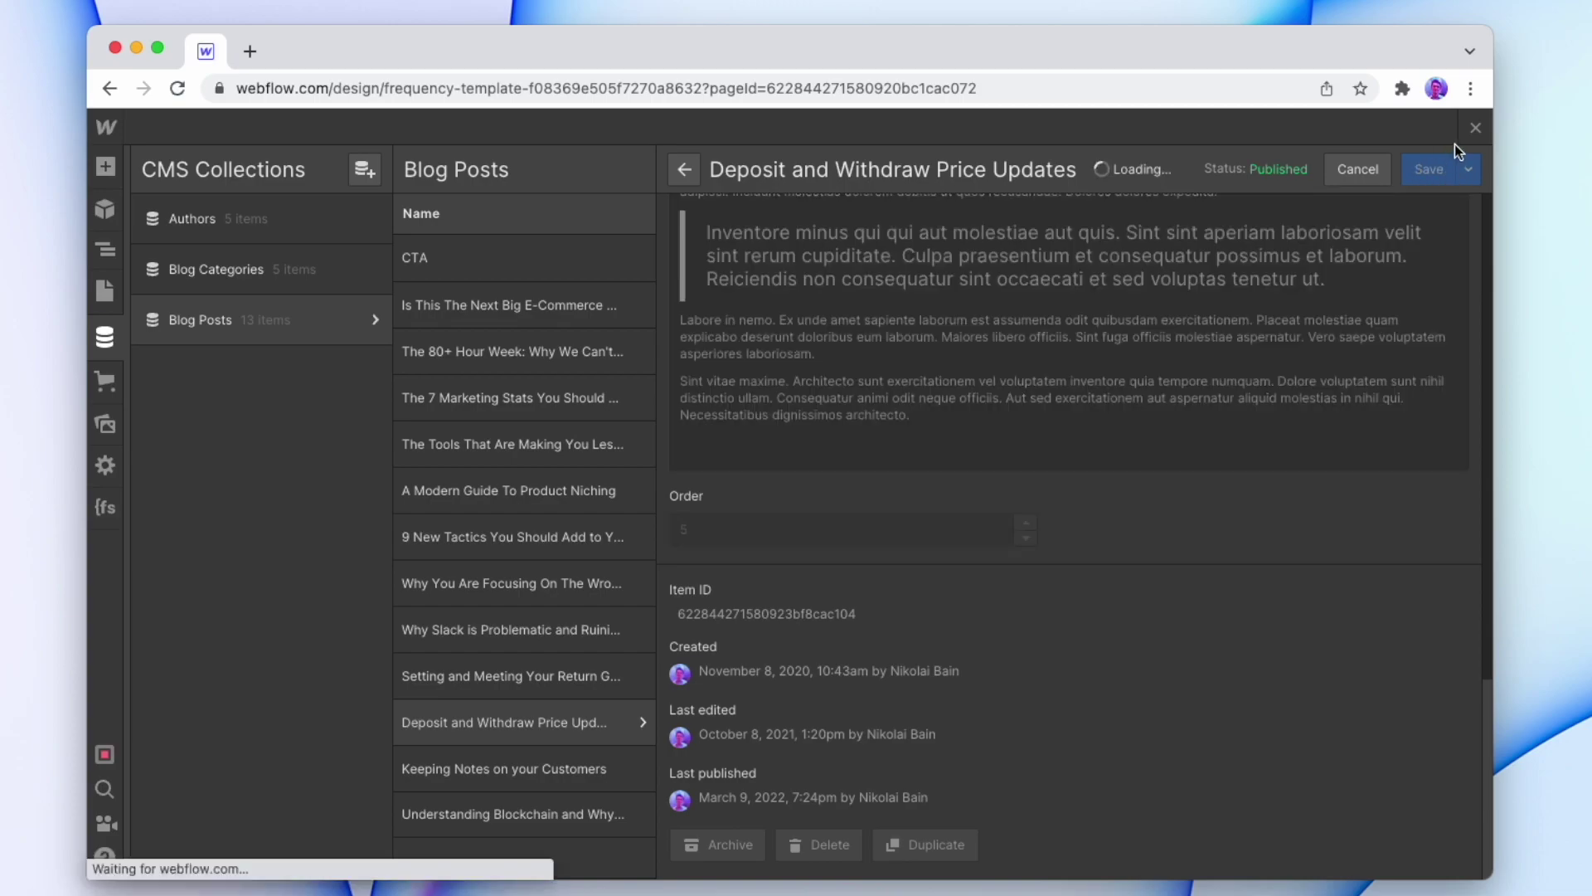
left_click(1476, 128)
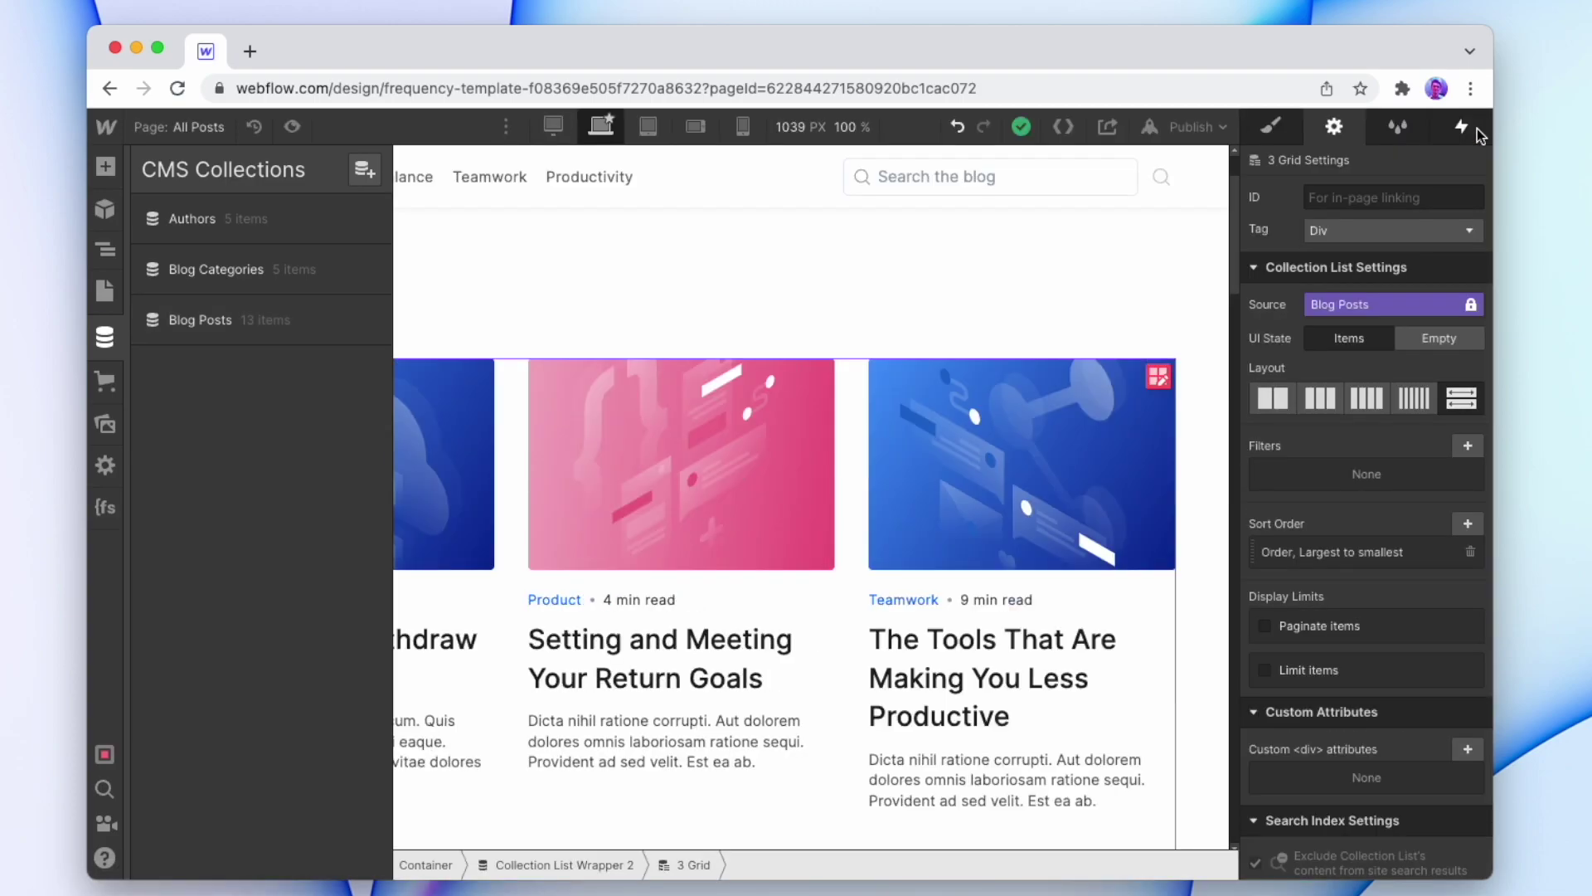
left_click(99, 347)
scroll(426, 363, "down", 8)
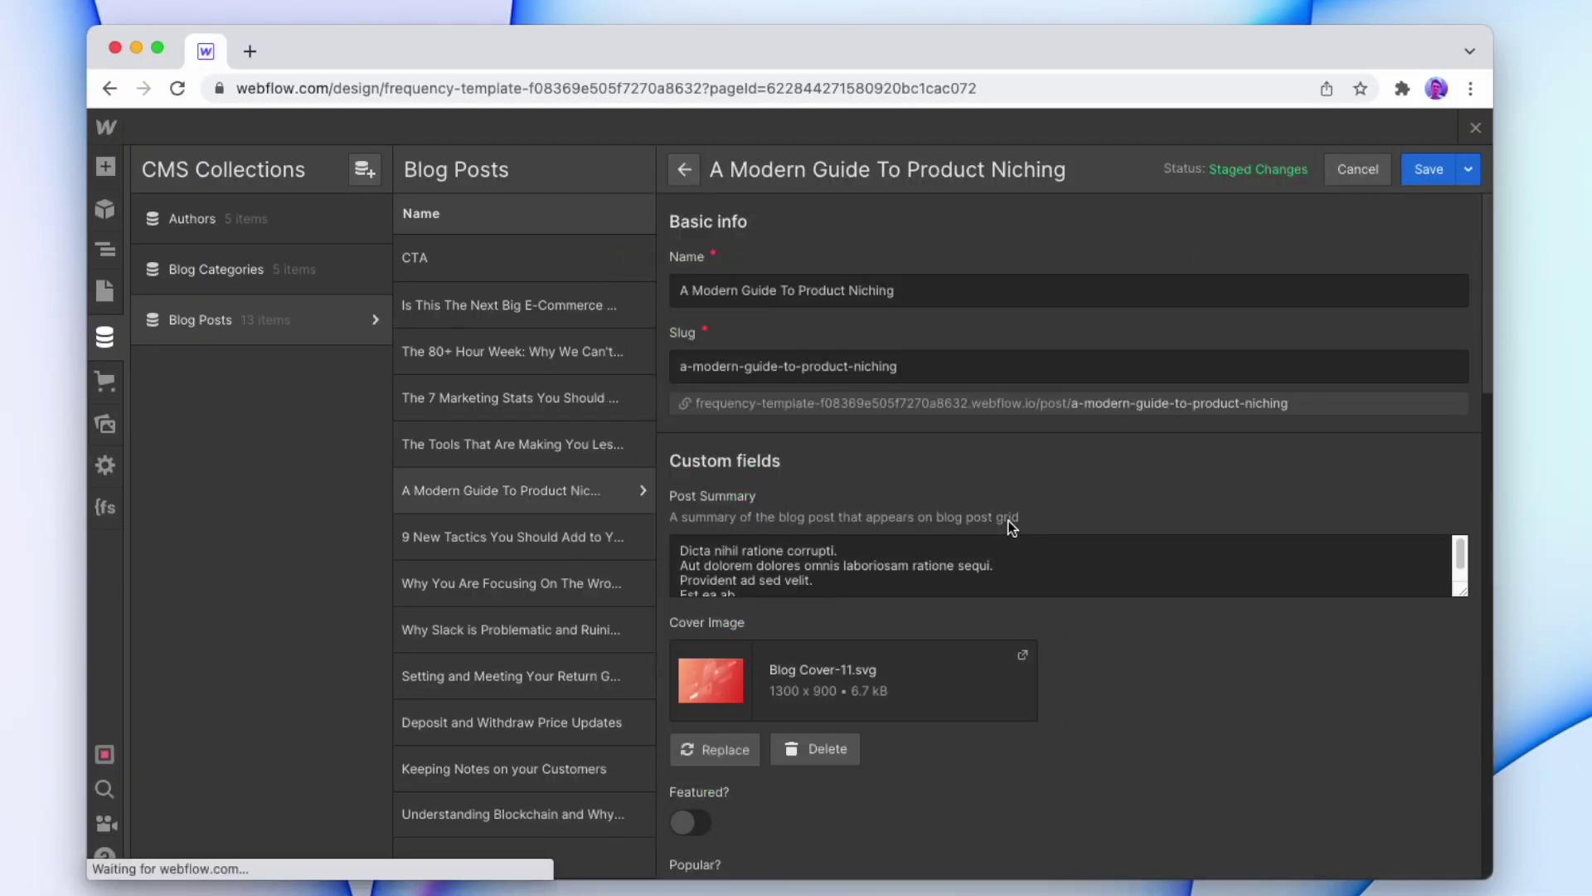
- Duplicate 'A Modern Guide To Product Niching' and create the Copy post, then close the collection panels
scroll(1007, 521, "down", 10)
left_click(913, 861)
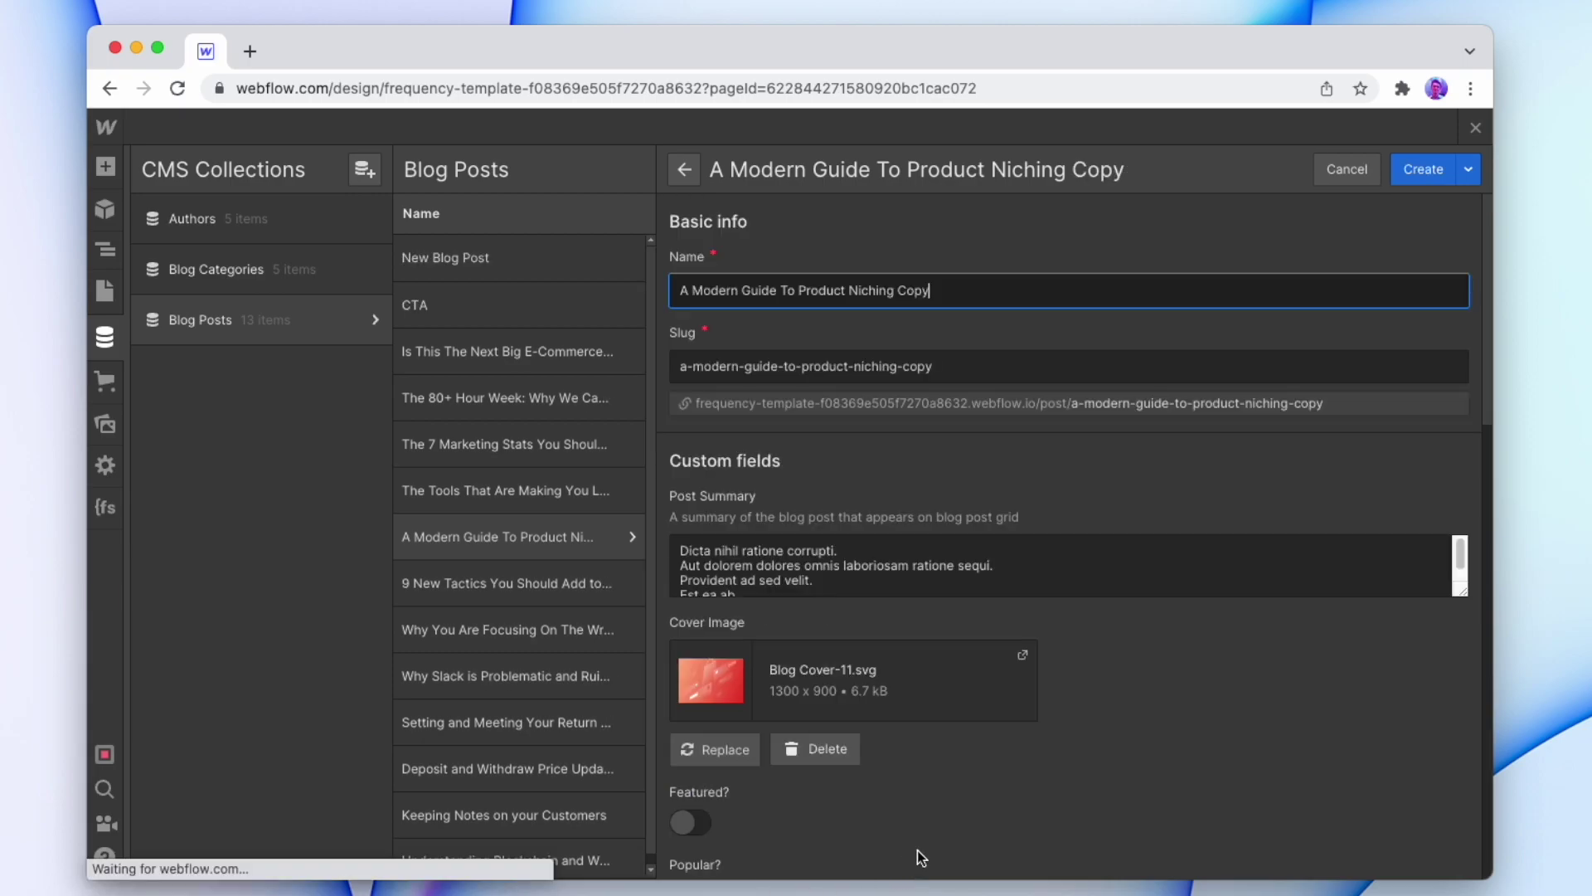
left_click(1434, 172)
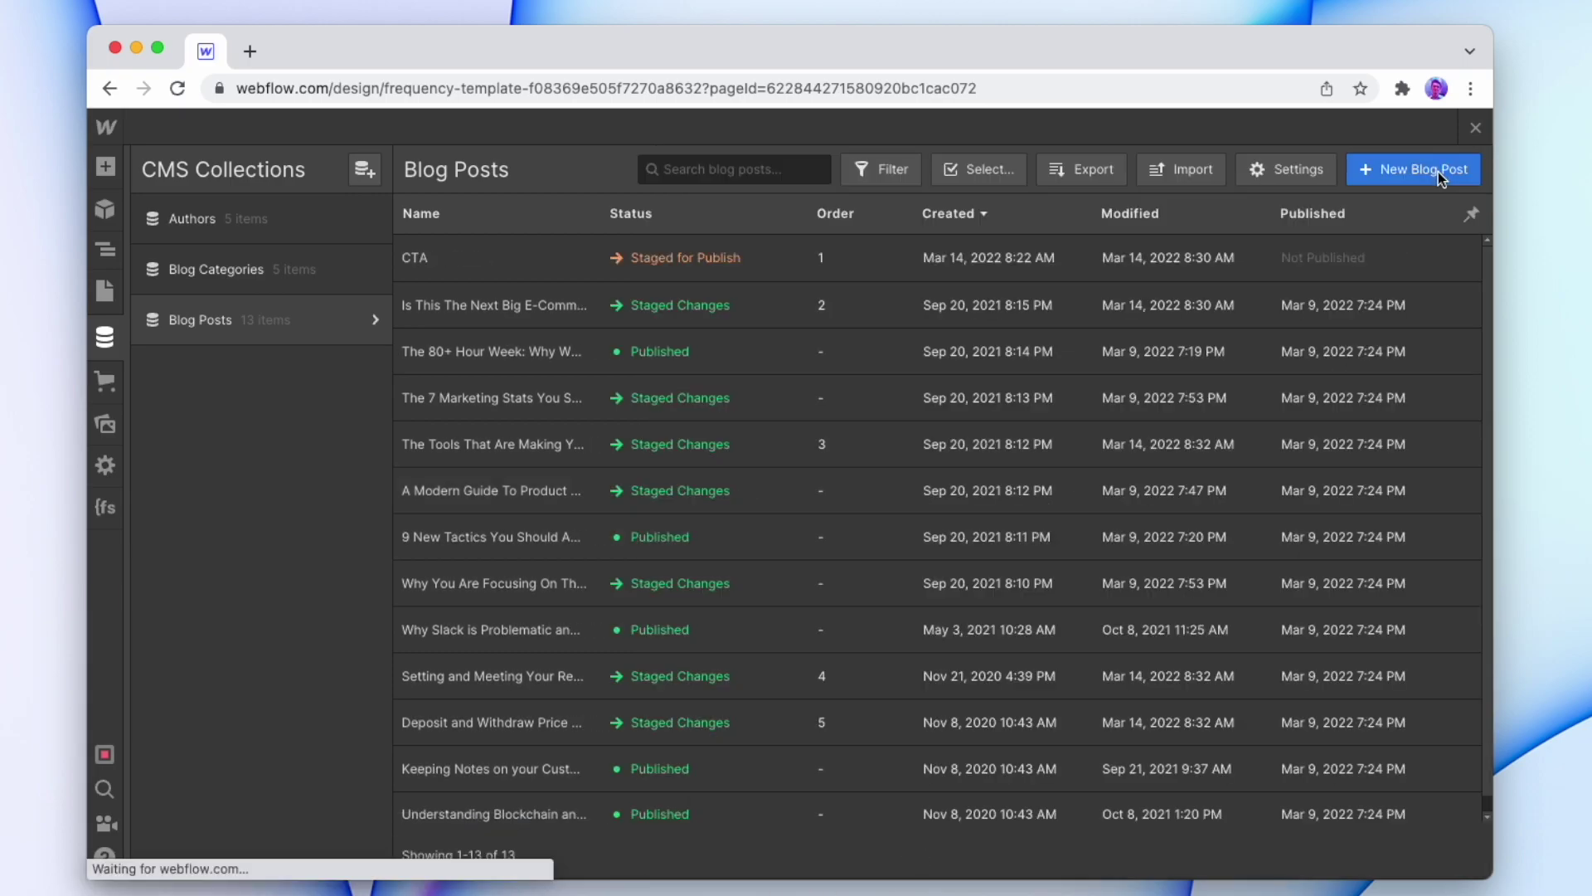
left_click(1475, 127)
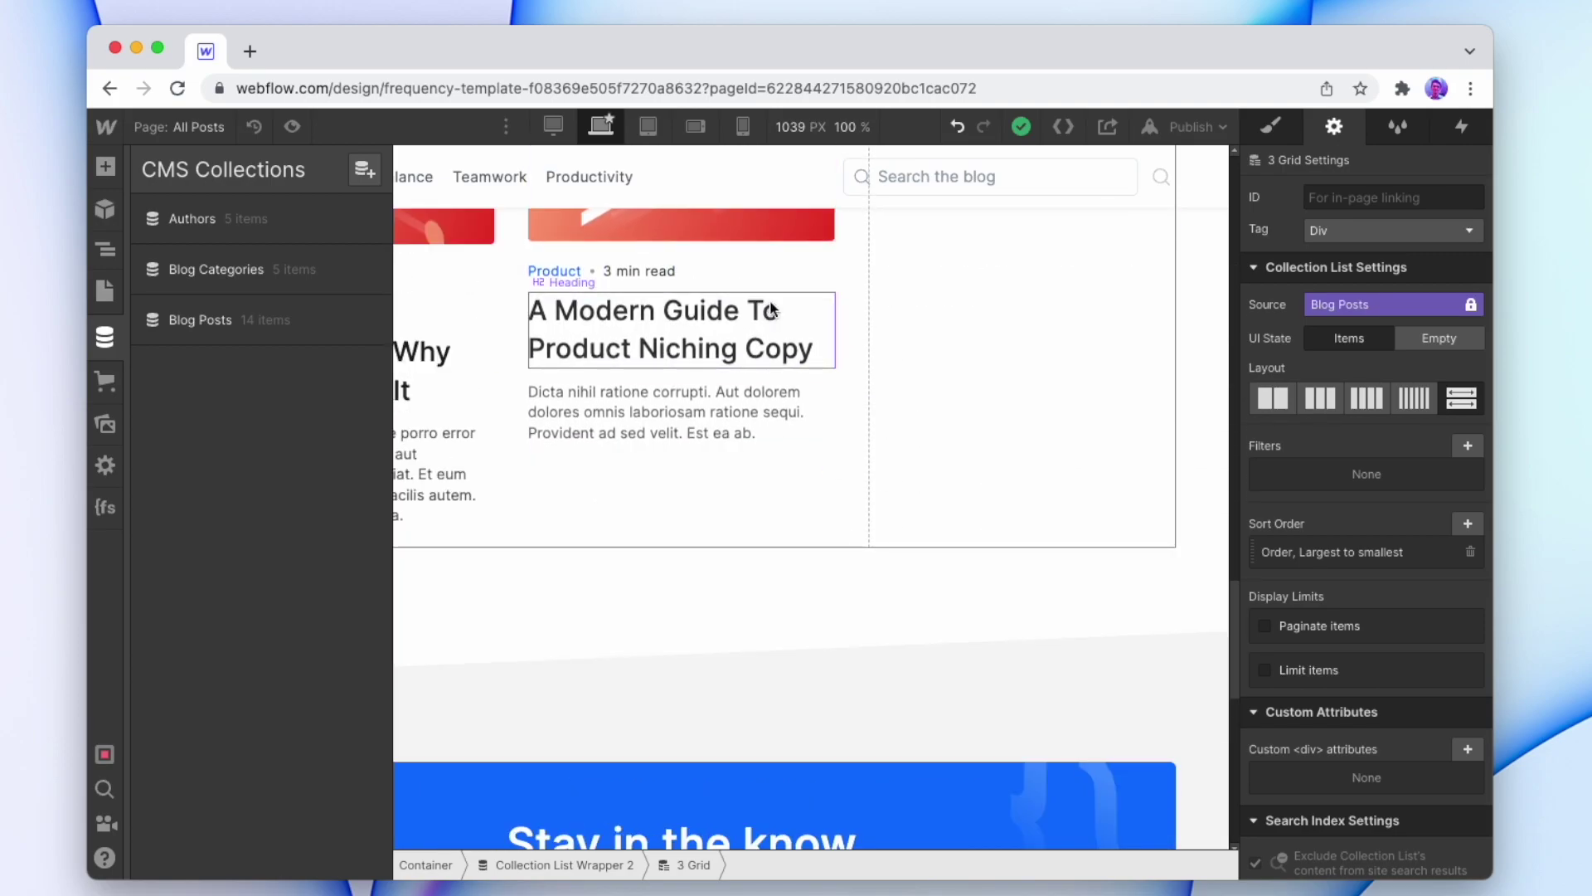
left_click(104, 337)
- Add a second sort rule to the posts grid: Created On, newest to oldest
left_click(1468, 524)
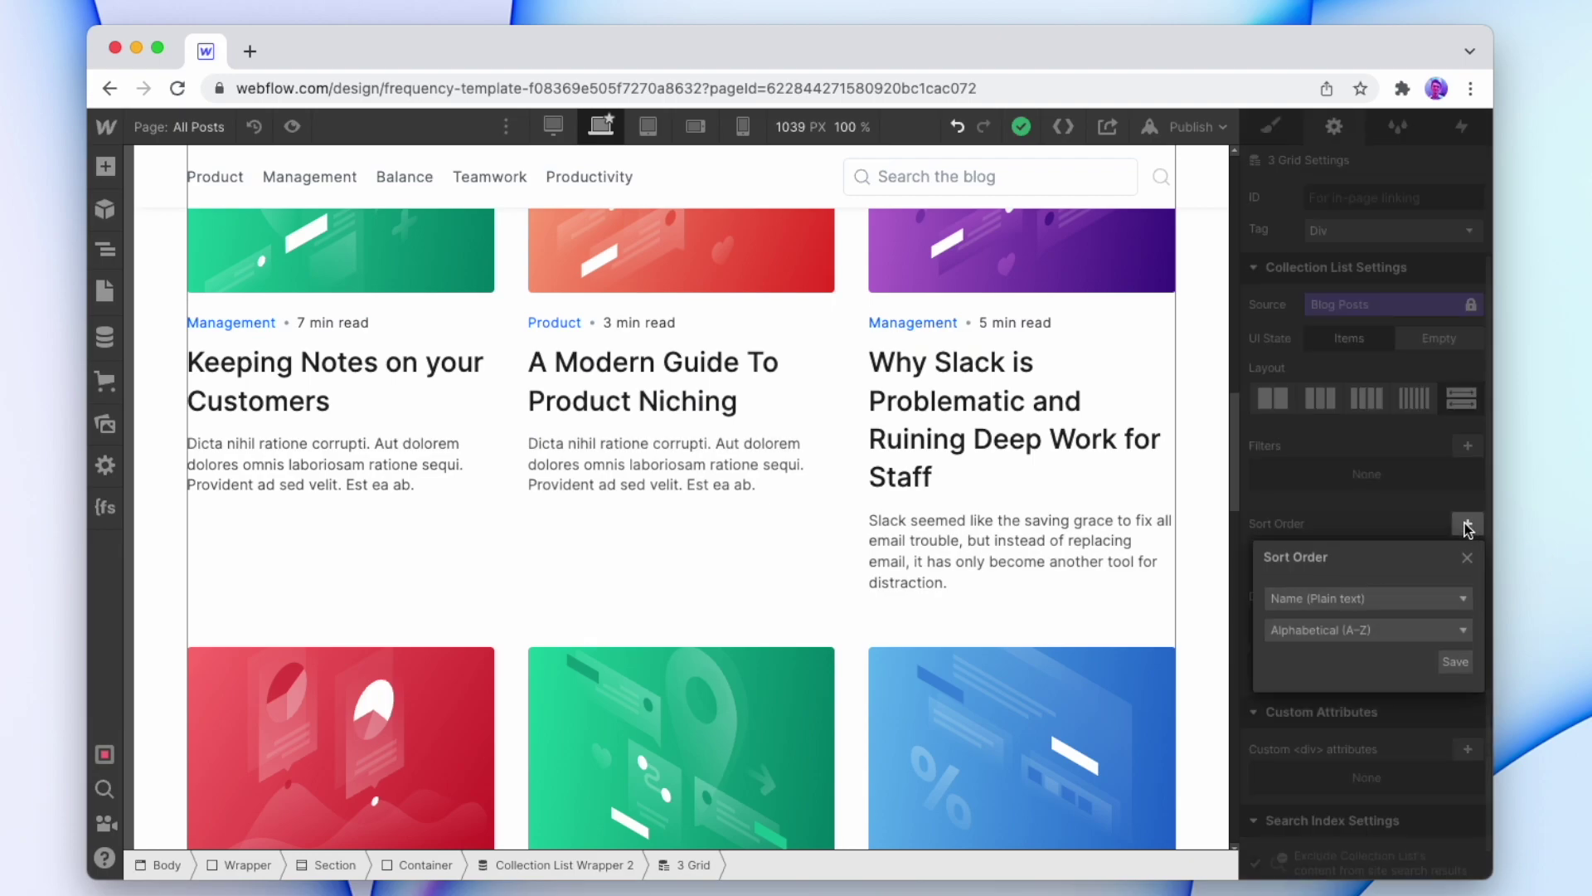
left_click(1345, 607)
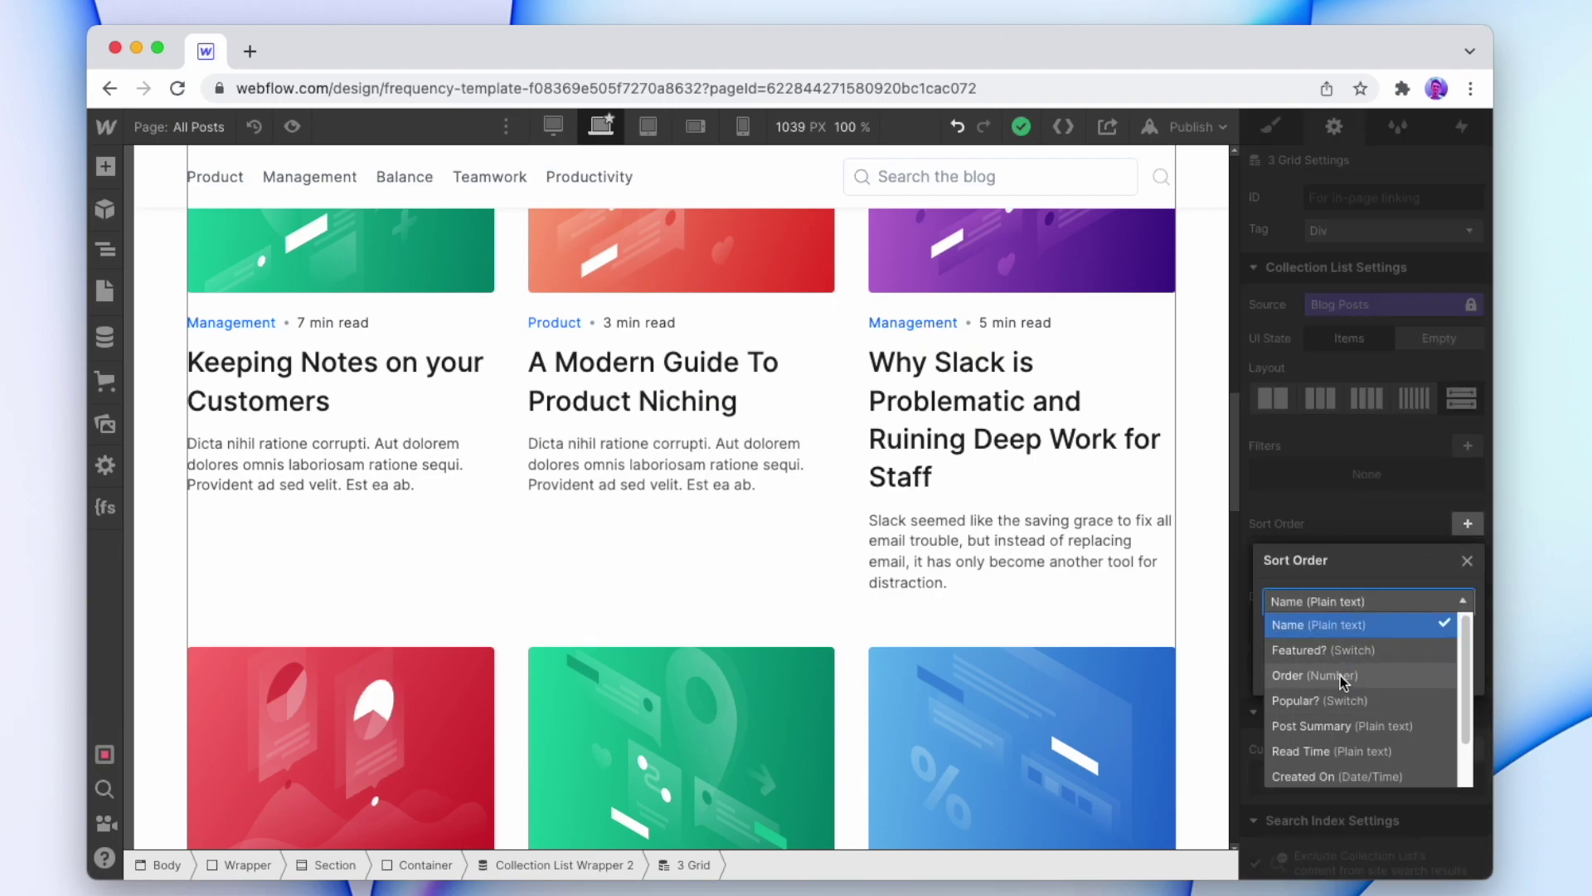
left_click(1350, 777)
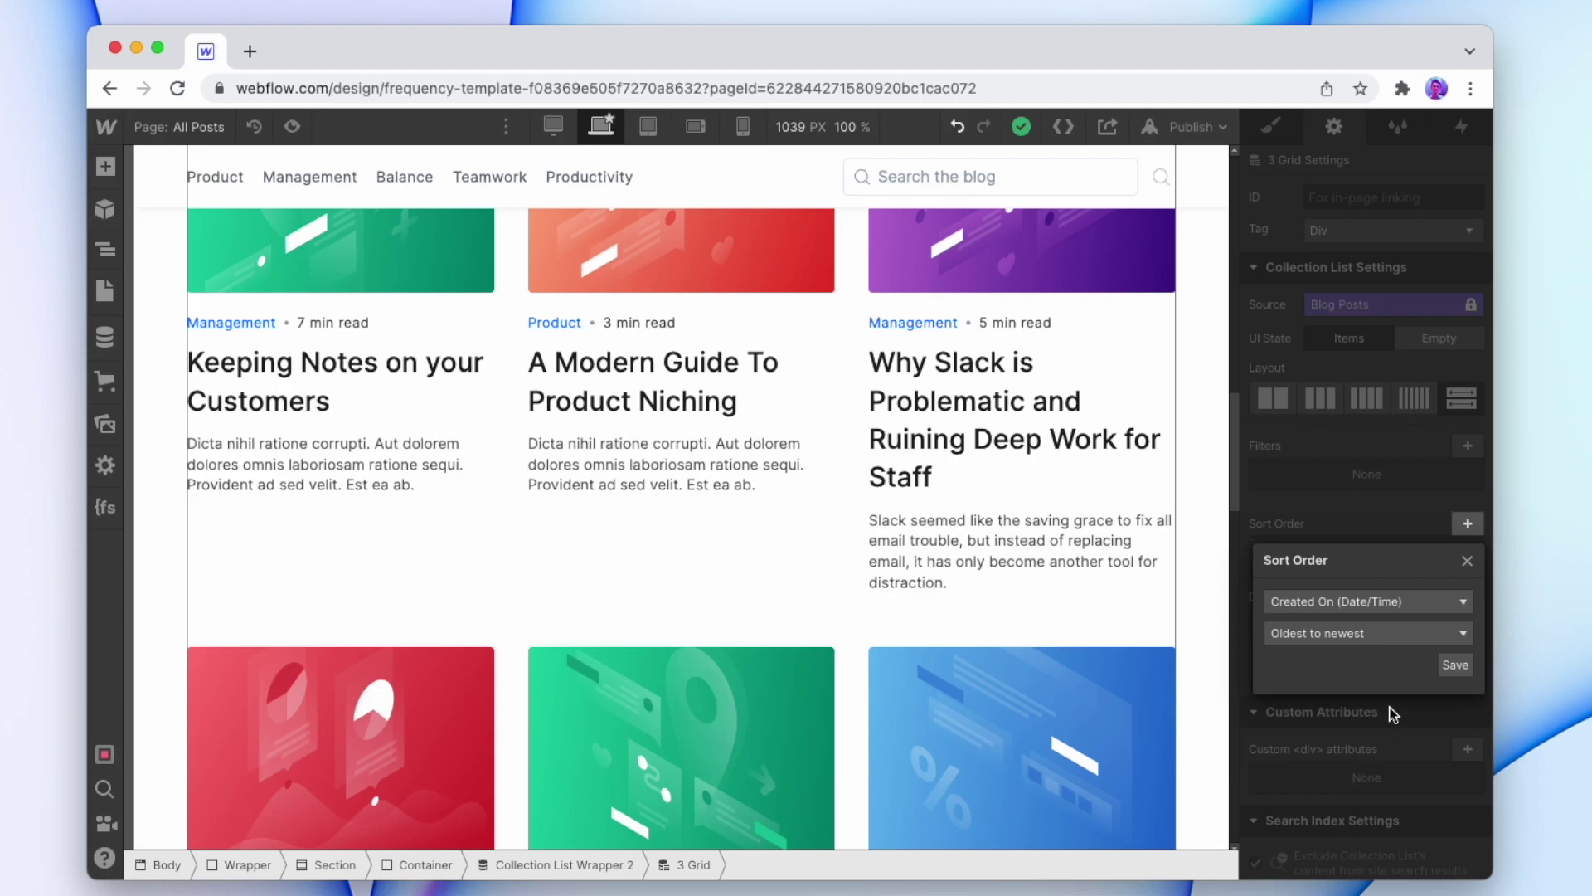
left_click(1354, 633)
left_click(1352, 685)
left_click(1461, 668)
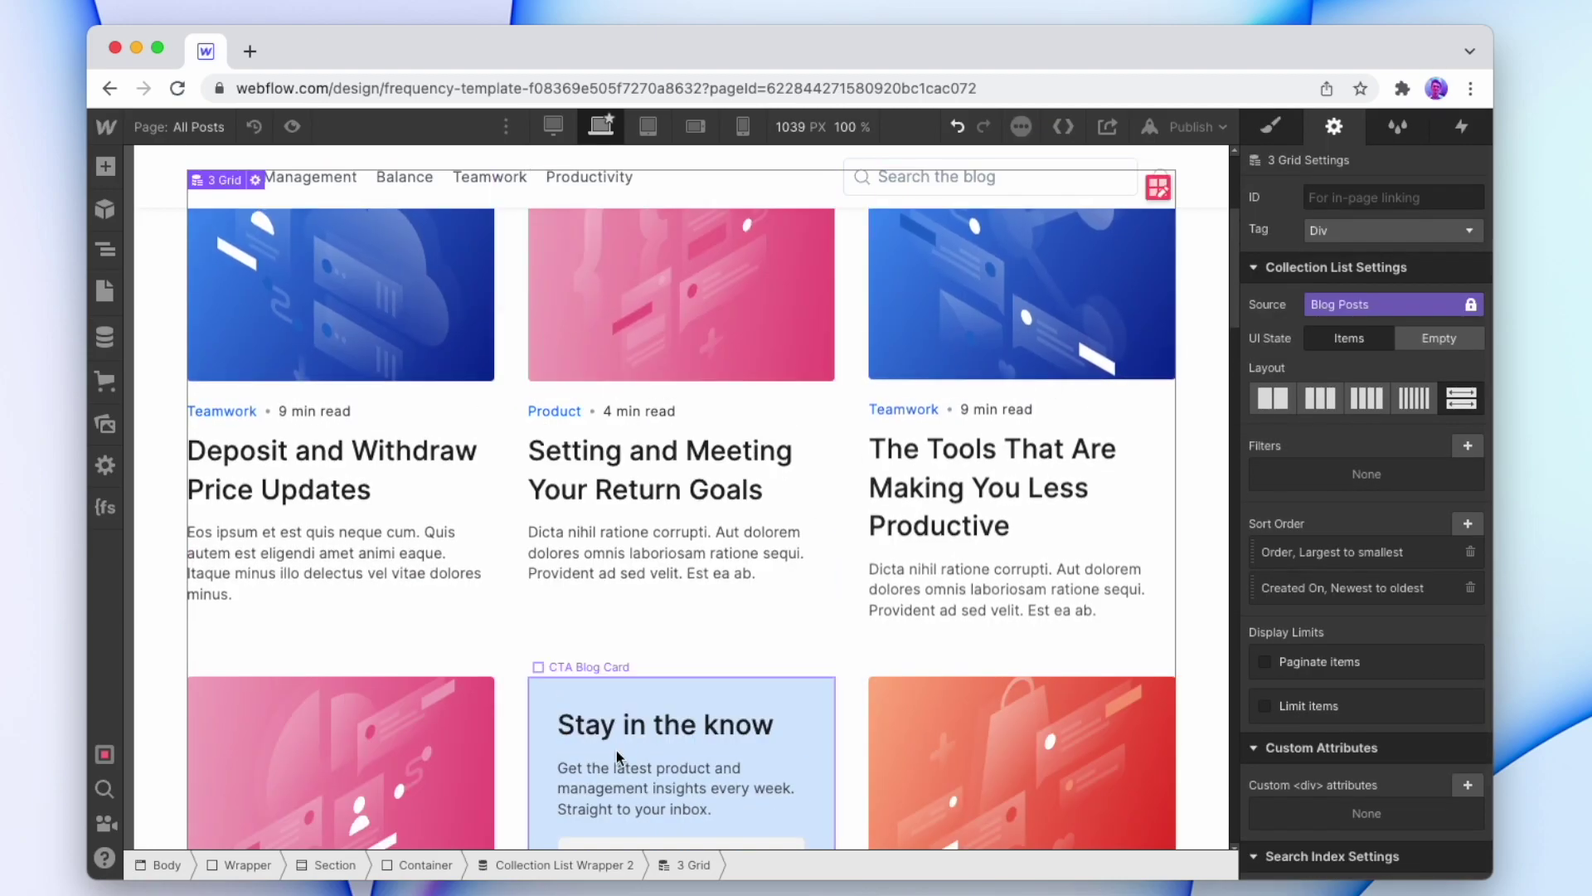
- Scroll the canvas to confirm the Stay in the know card sits mid-grid
scroll(746, 530, "down", 5)
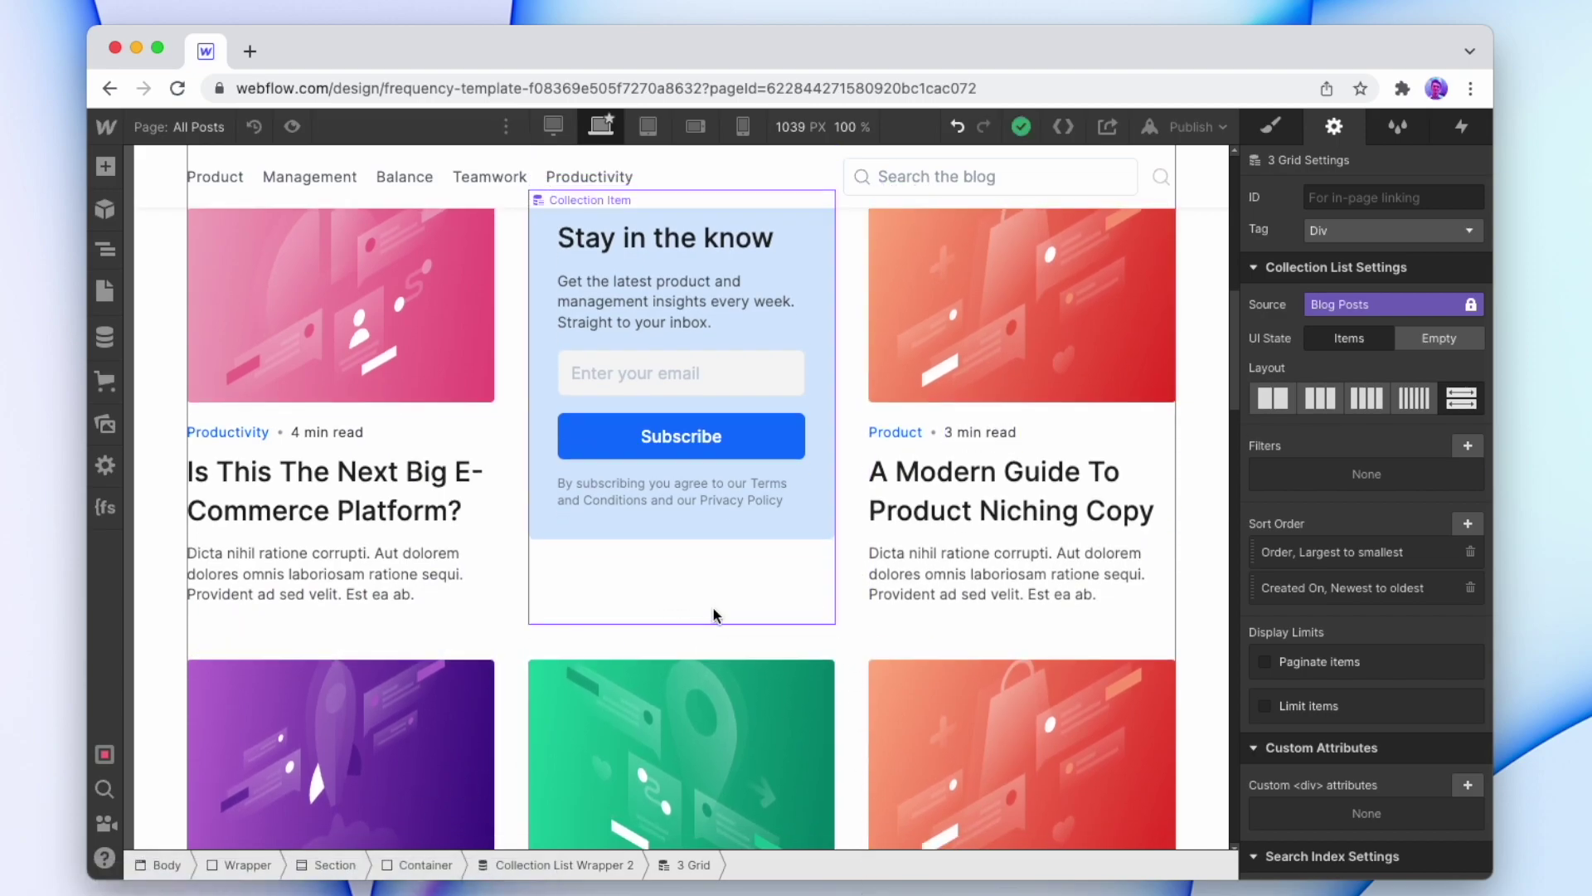
scroll(929, 479, "up", 5)
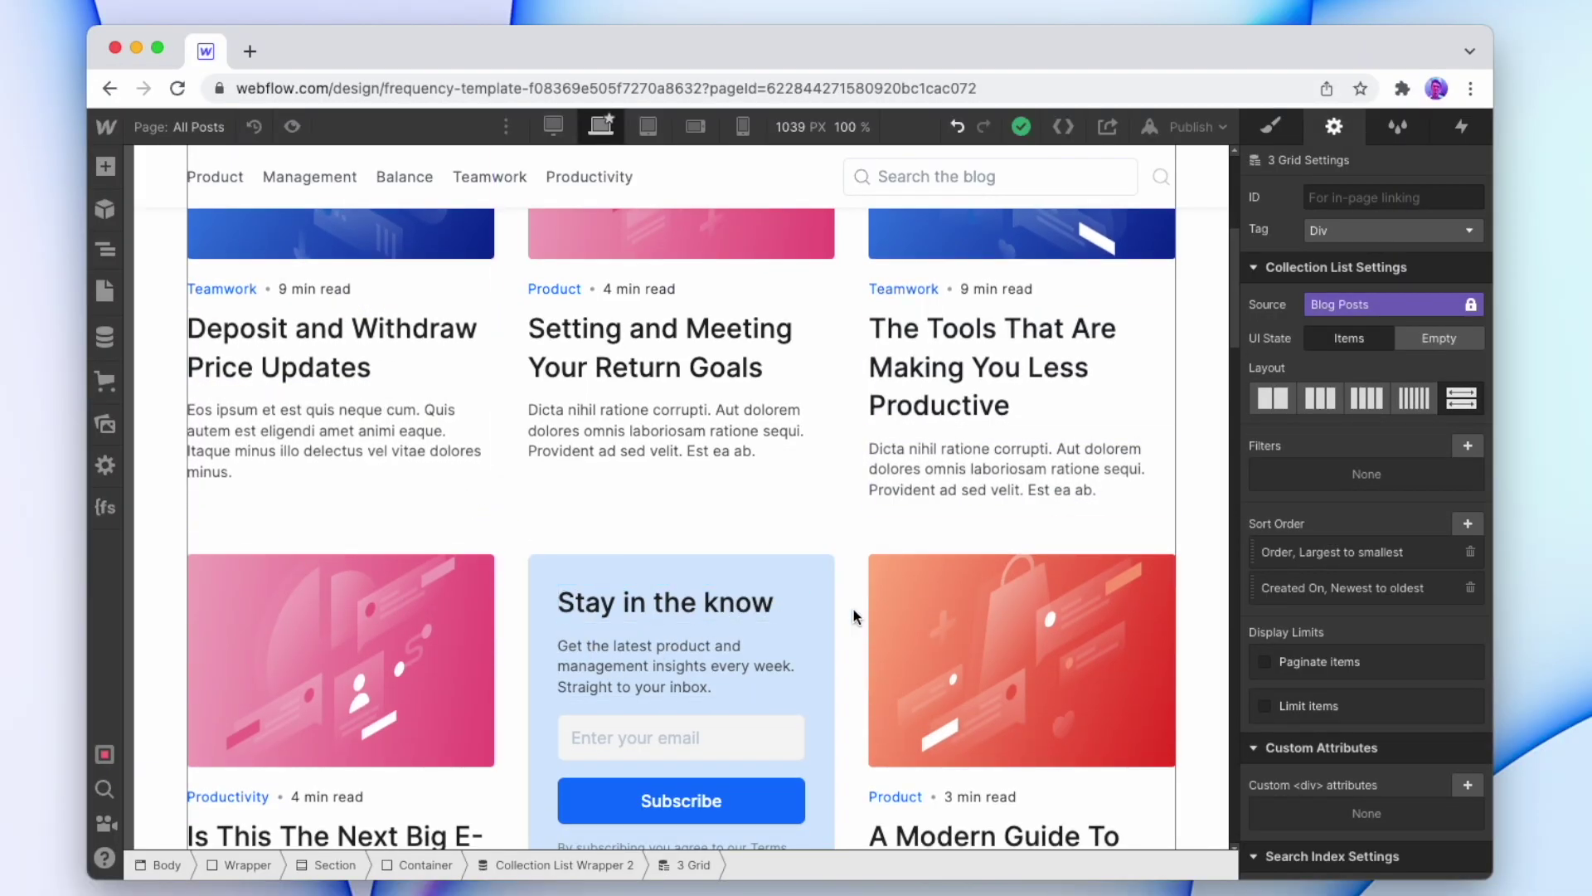
scroll(862, 610, "down", 6)
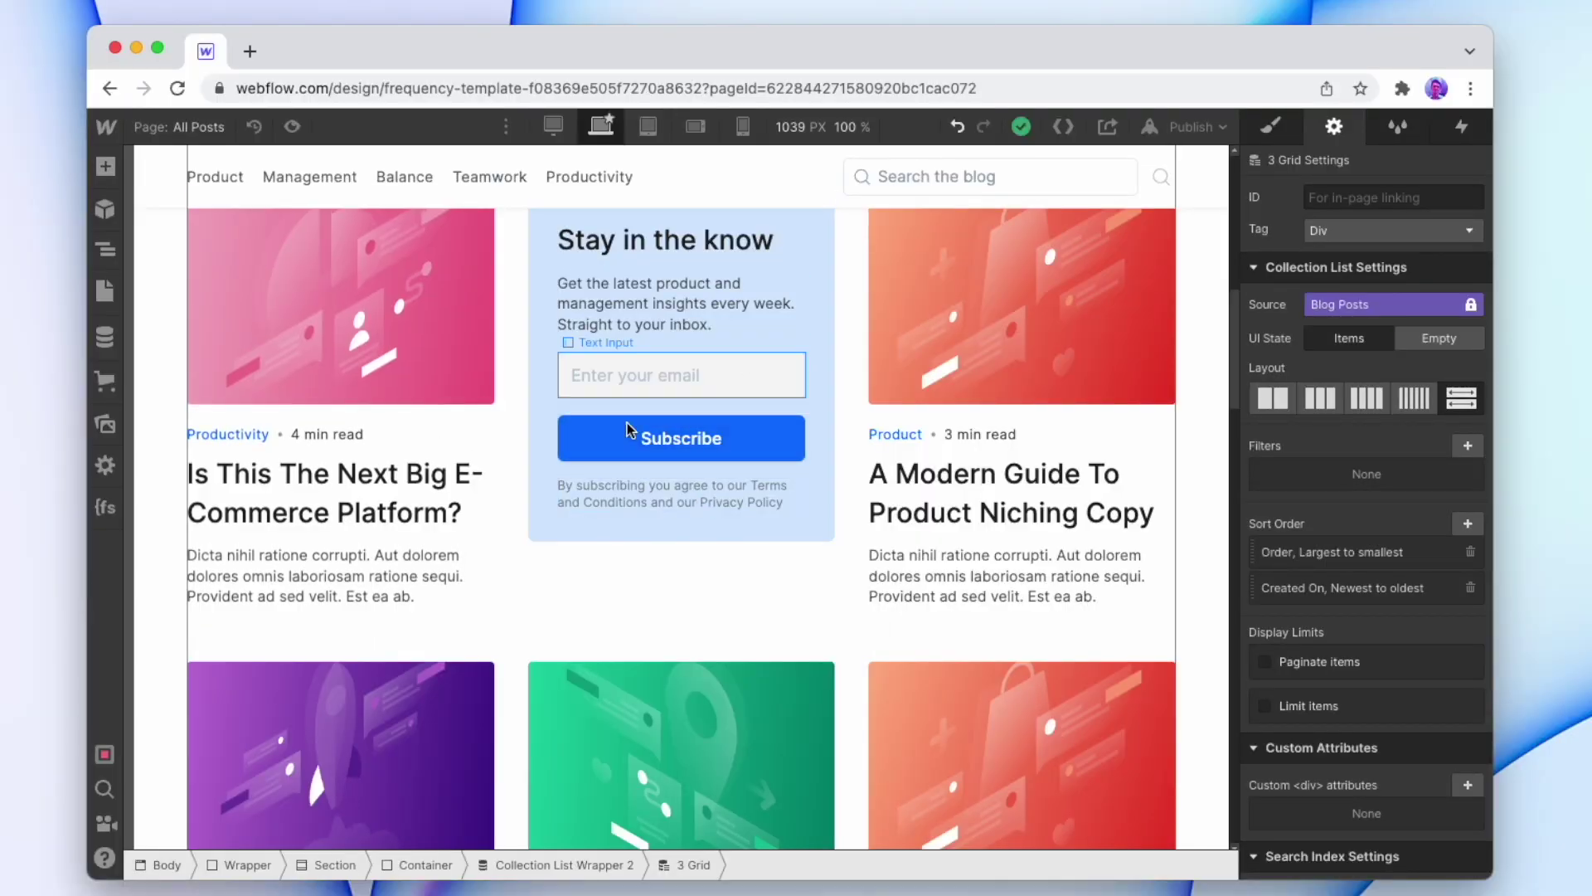
scroll(615, 437, "up", 5)
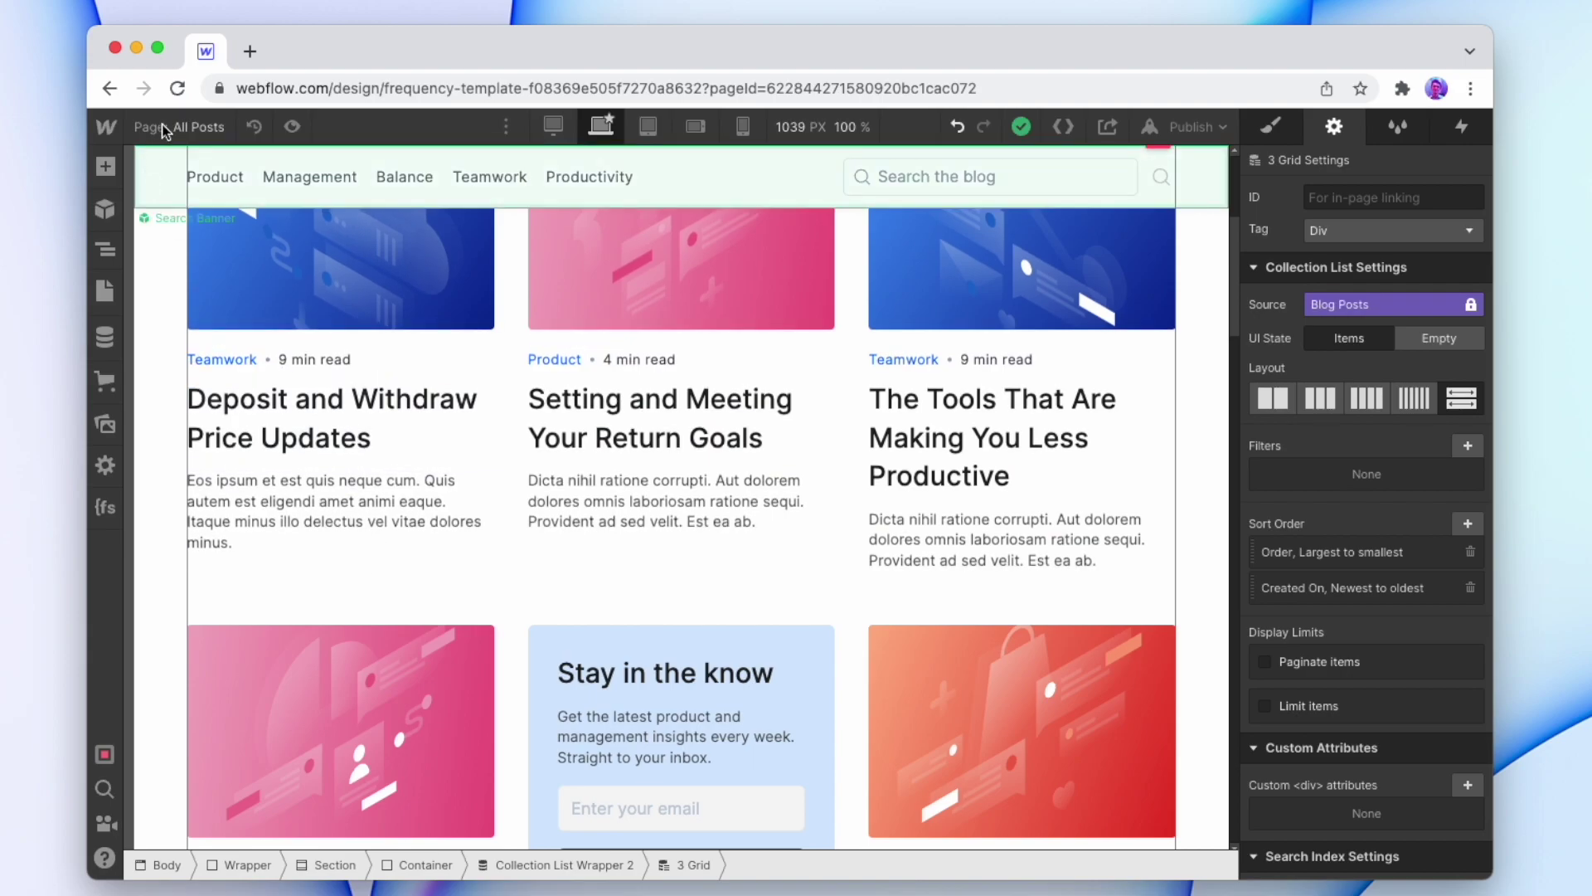
- Switch to the Home page and scroll down to the blog grid
left_click(165, 129)
left_click(193, 291)
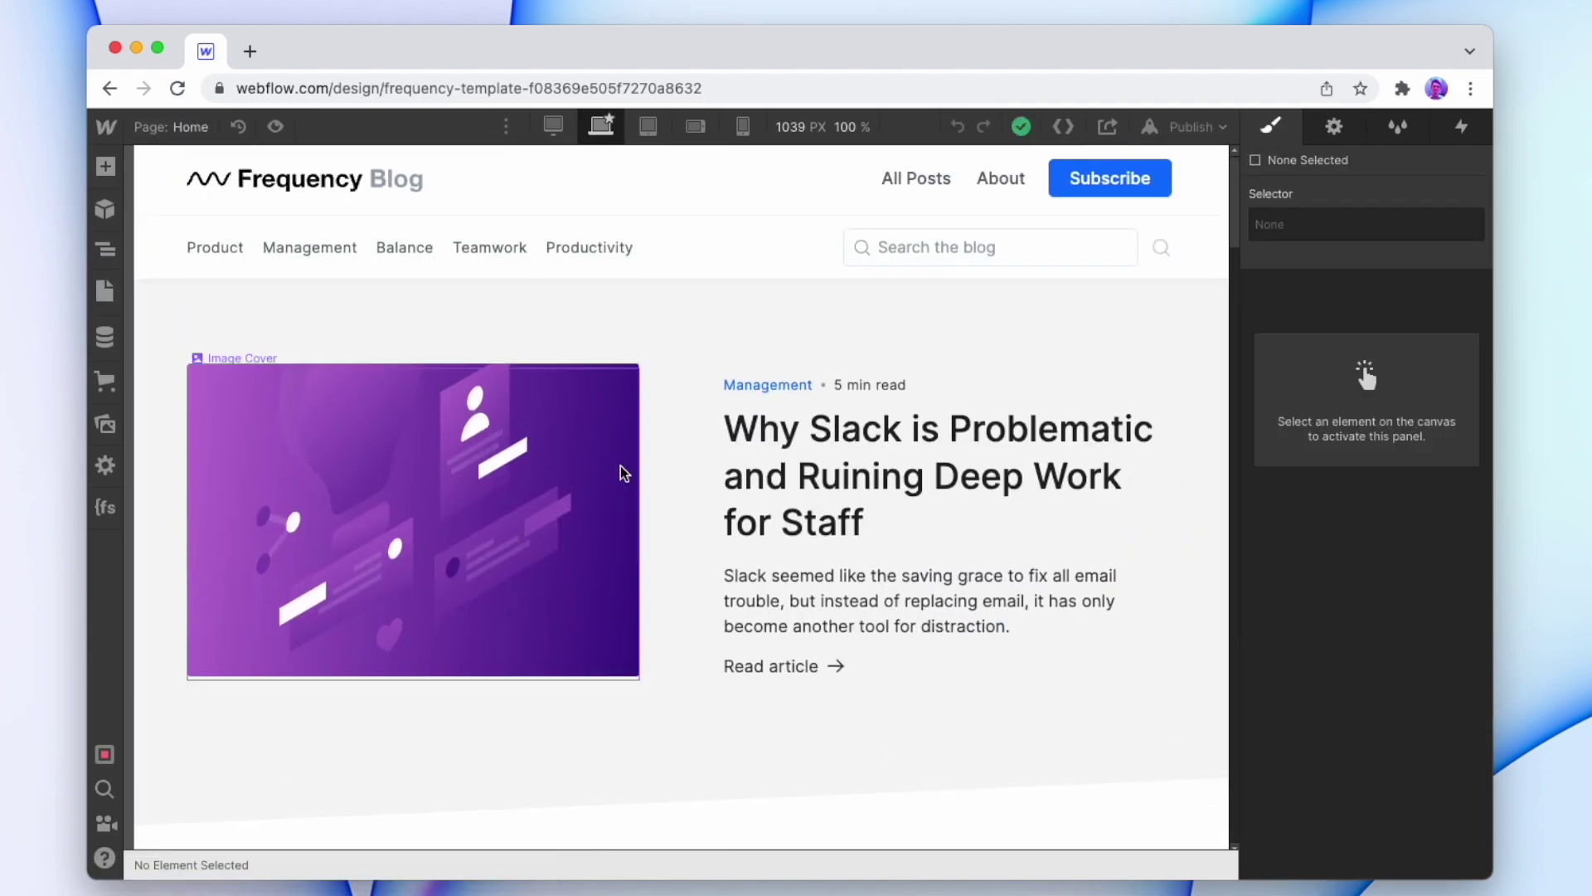
scroll(622, 472, "down", 10)
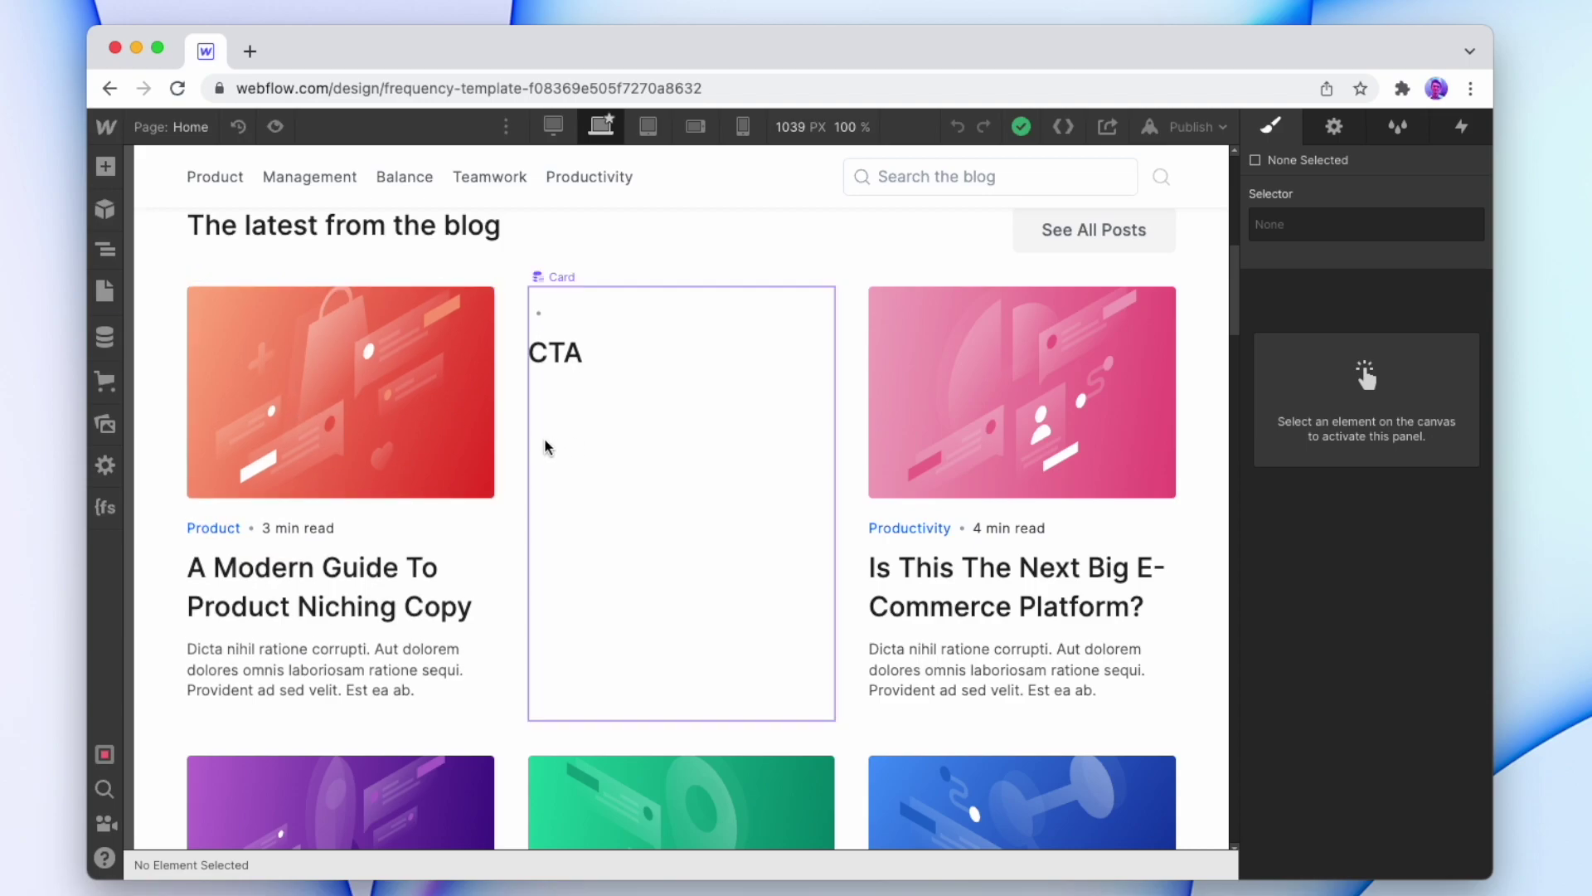
- Add a Name Does Not Equal CTA filter to the latest-from-the-blog 3 Grid collection list
left_click(512, 462)
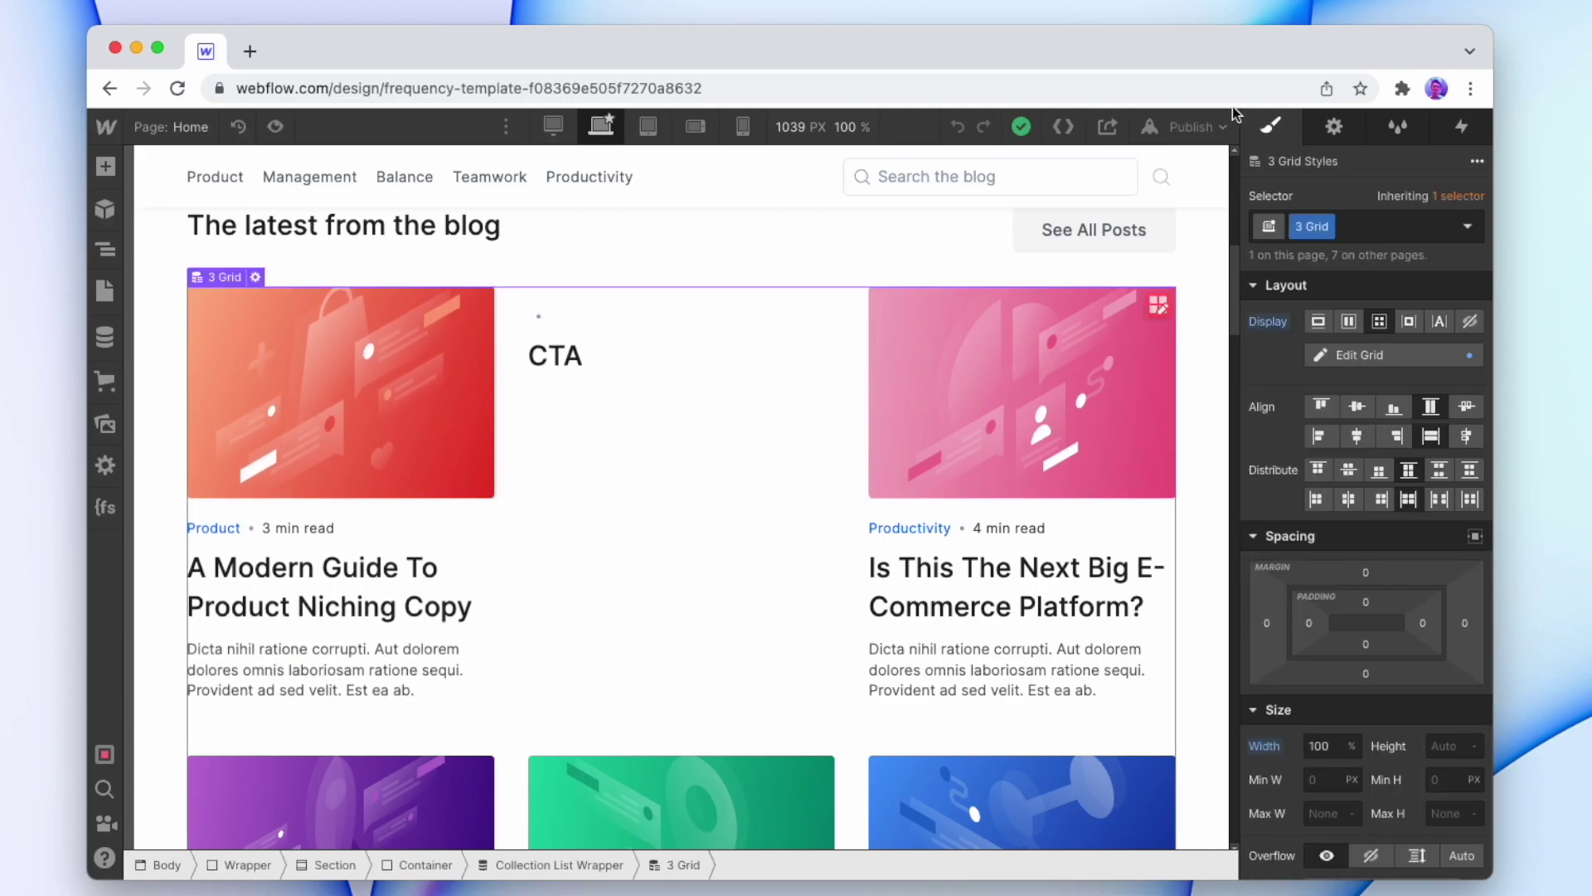
left_click(1334, 129)
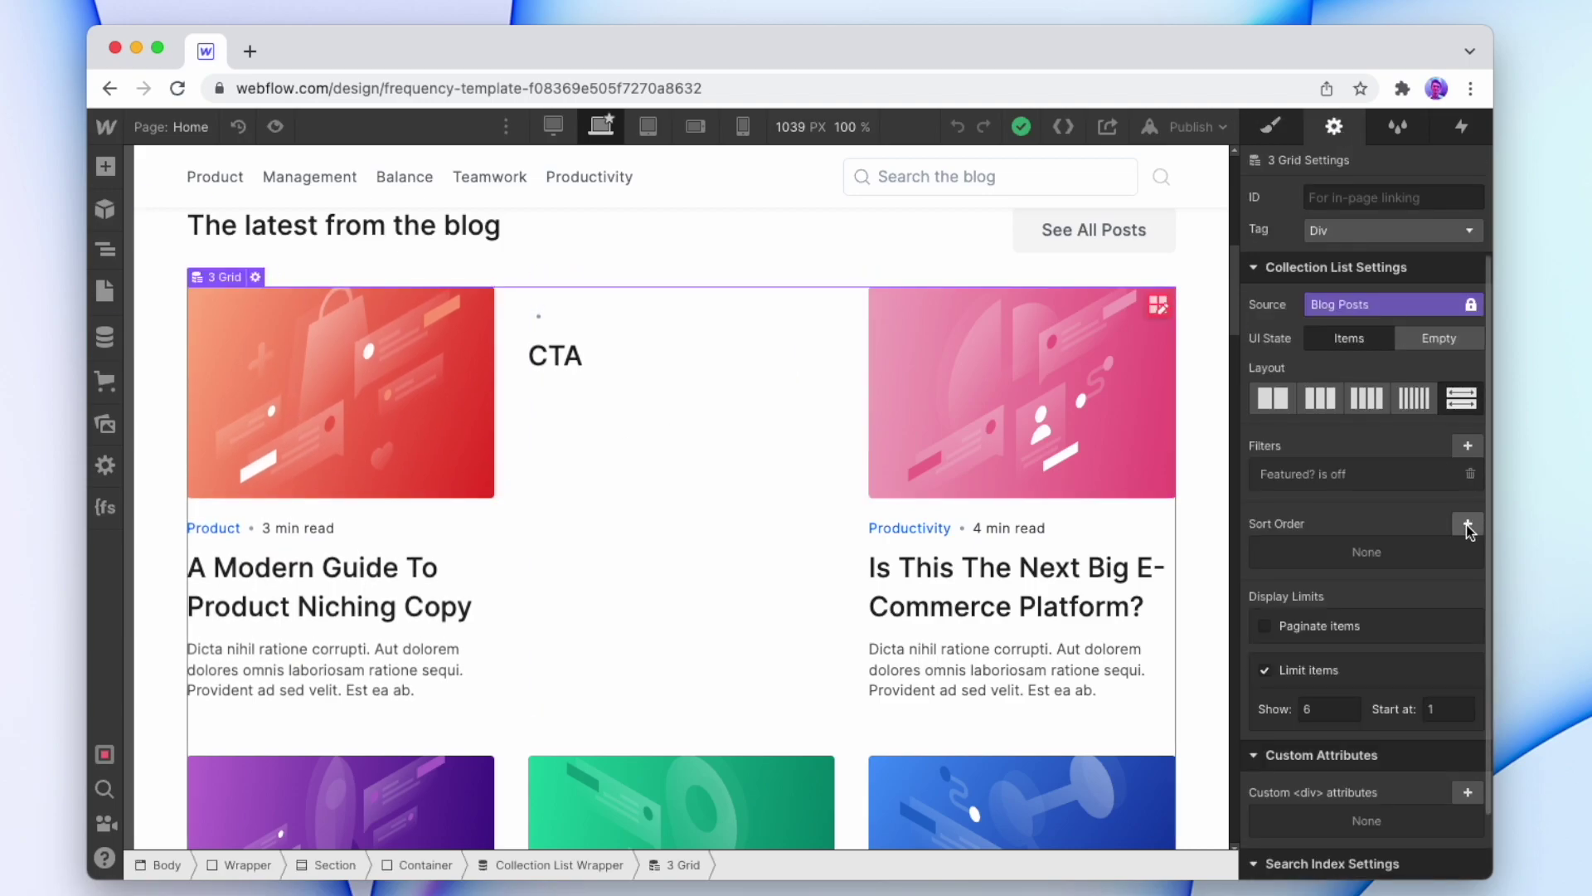
left_click(1468, 446)
left_click(1310, 555)
left_click(1312, 606)
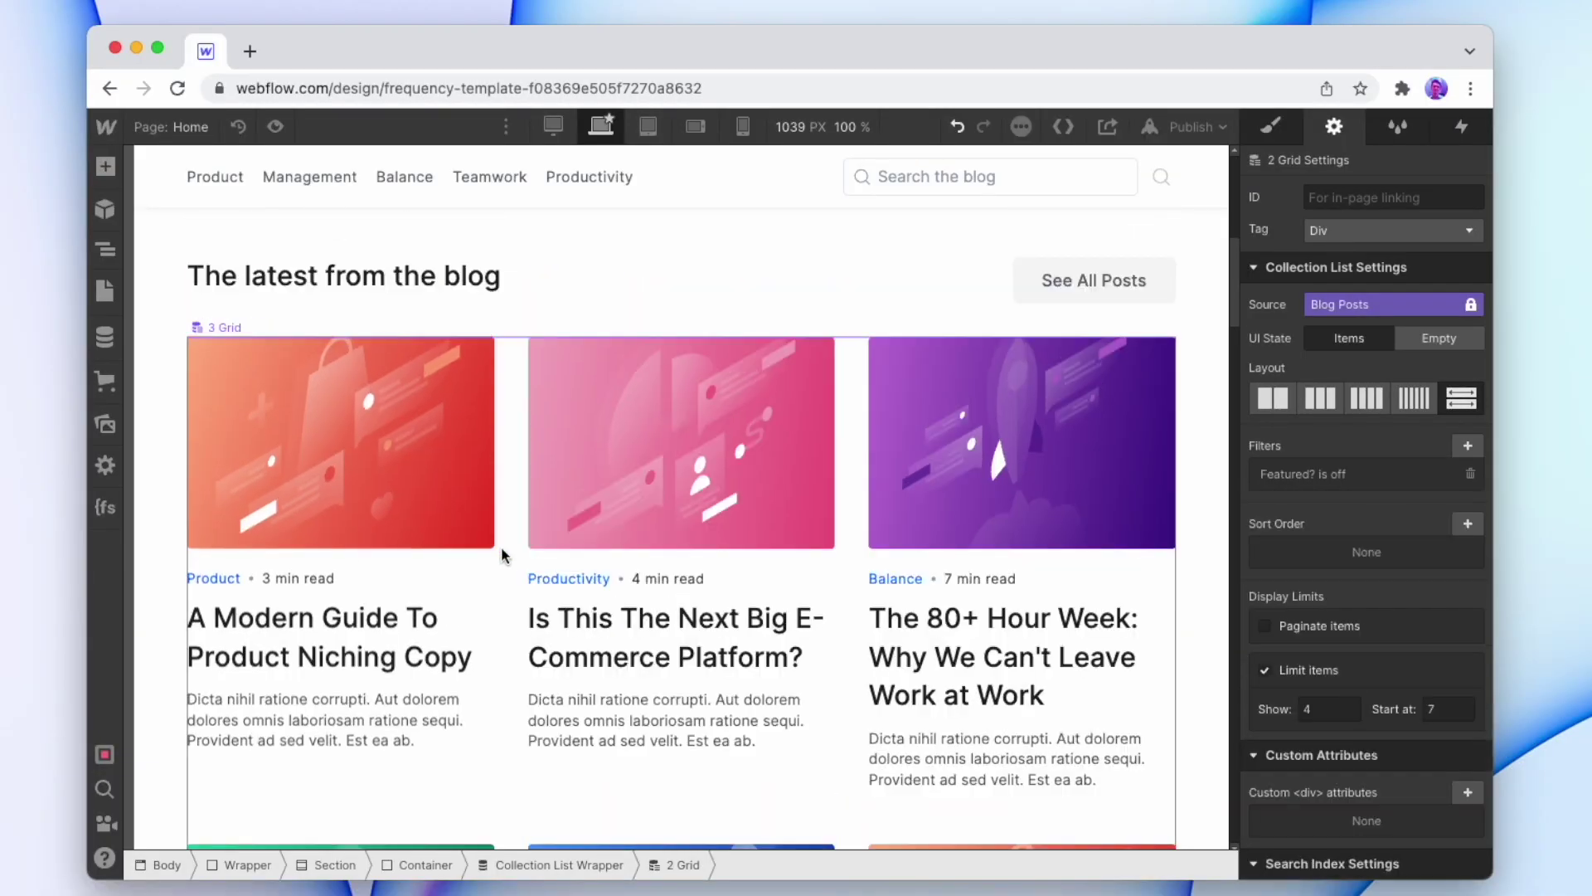
left_click(197, 133)
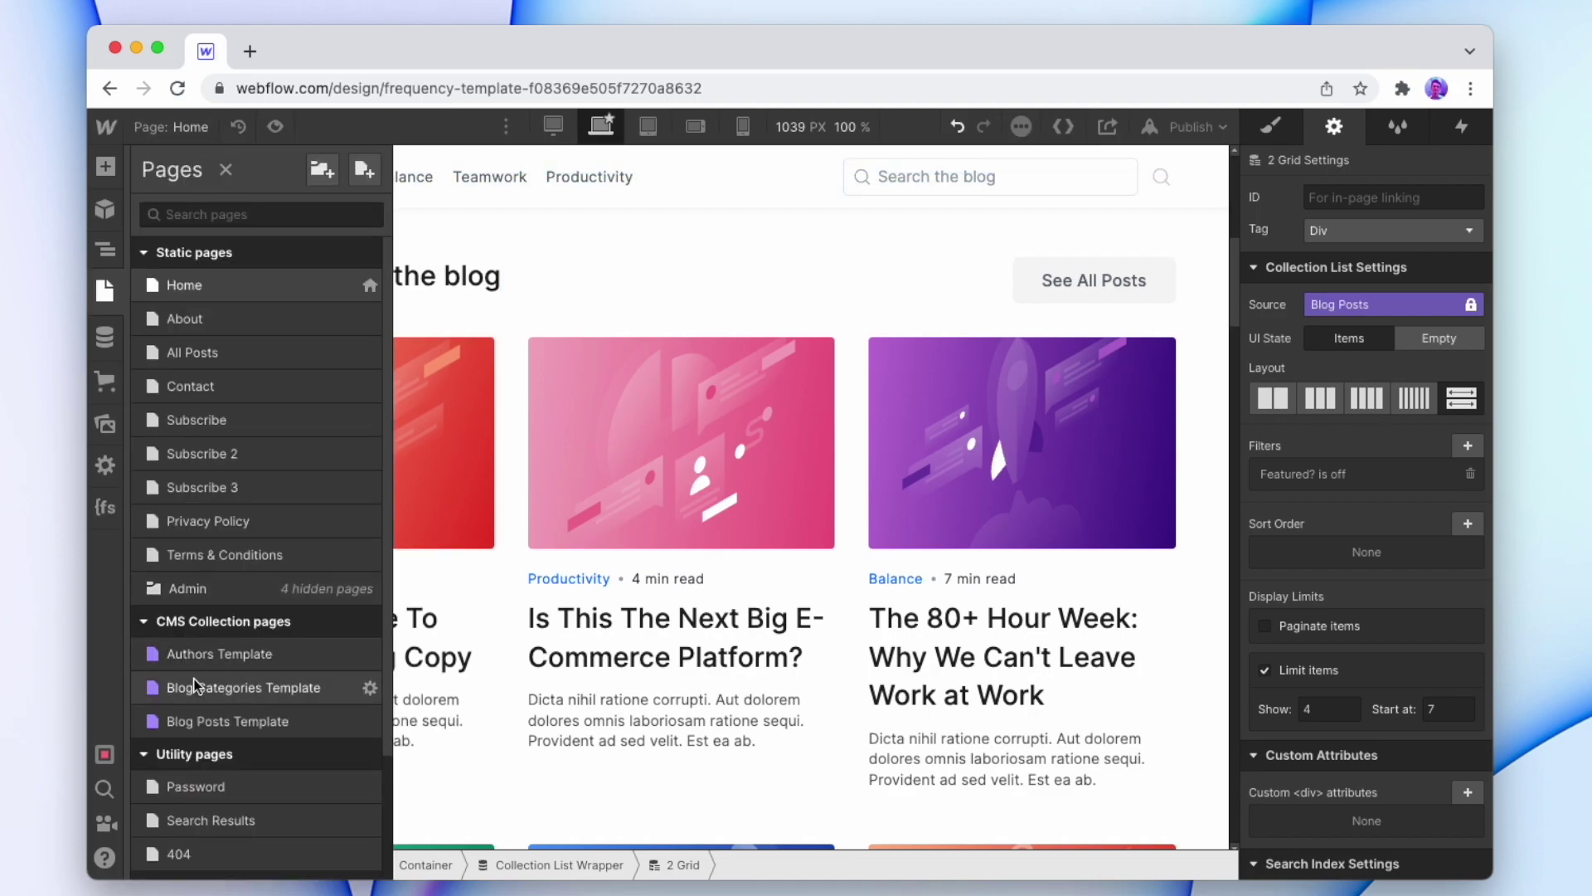
- Filter the Blog Posts Template's Related Posts grid to Name Does Not Equal CTA, then preview the CTA item
left_click(212, 718)
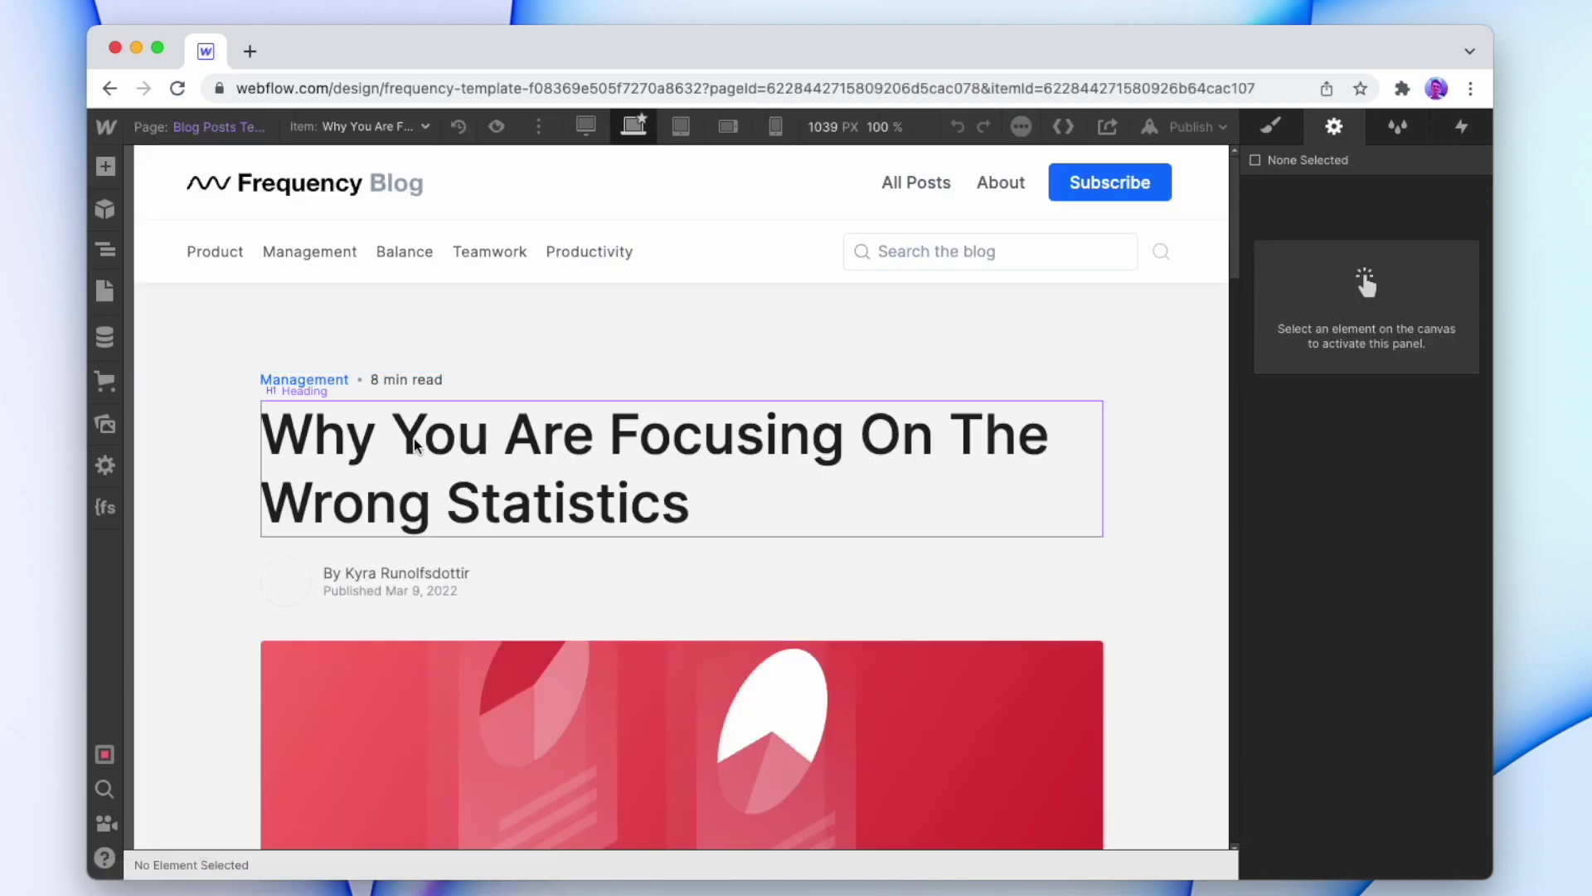
scroll(414, 446, "down", 20)
scroll(417, 446, "up", 5)
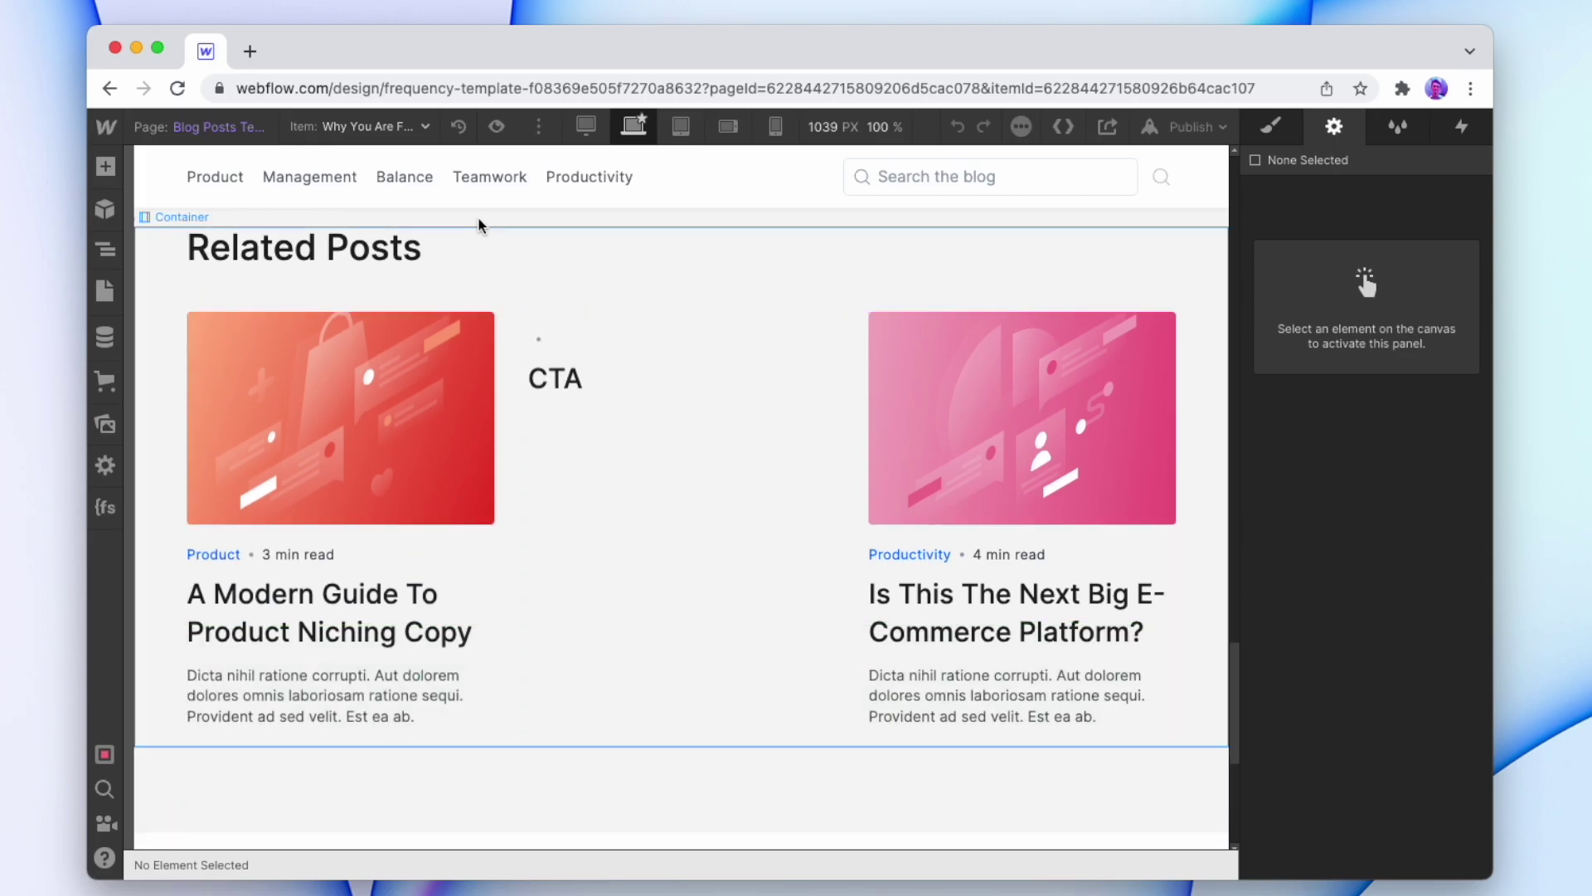
left_click(1064, 483)
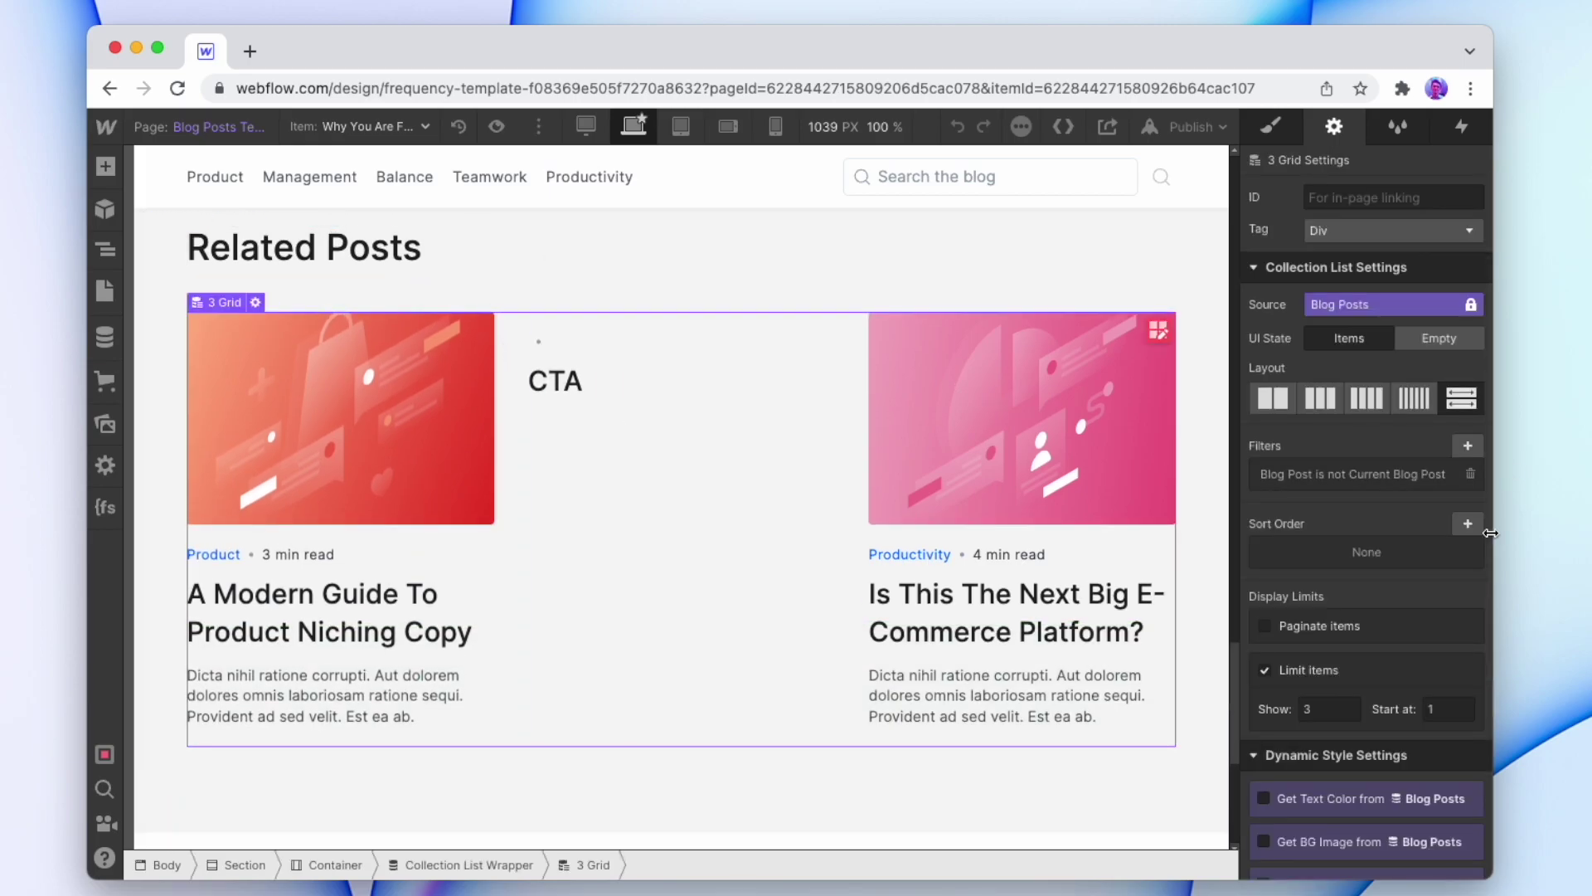
left_click(1467, 444)
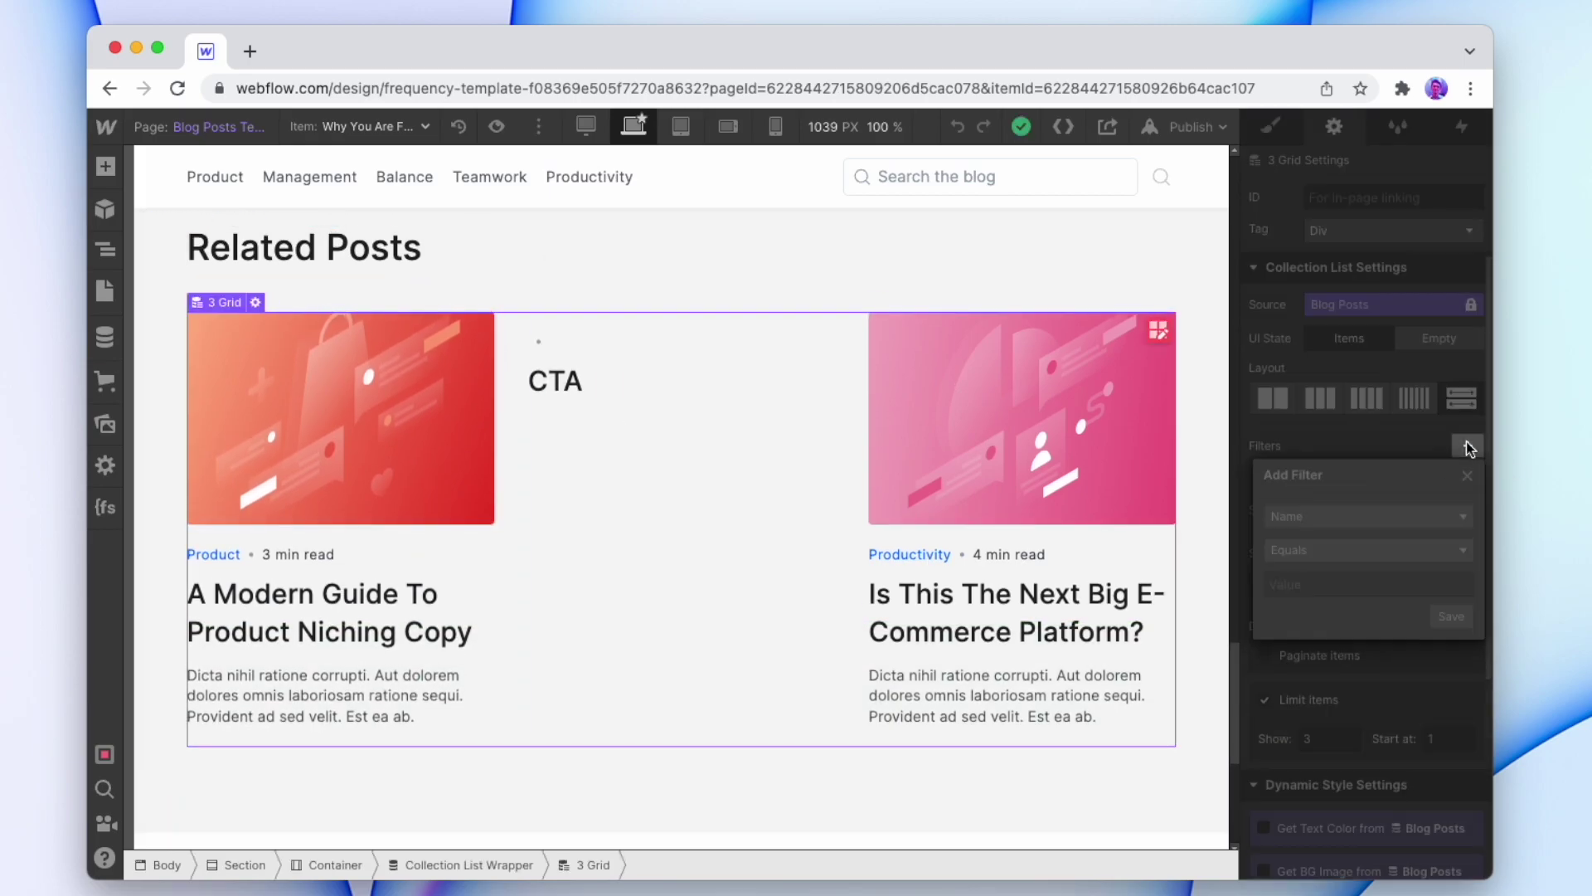
left_click(1325, 564)
left_click(1320, 598)
left_click(1319, 592)
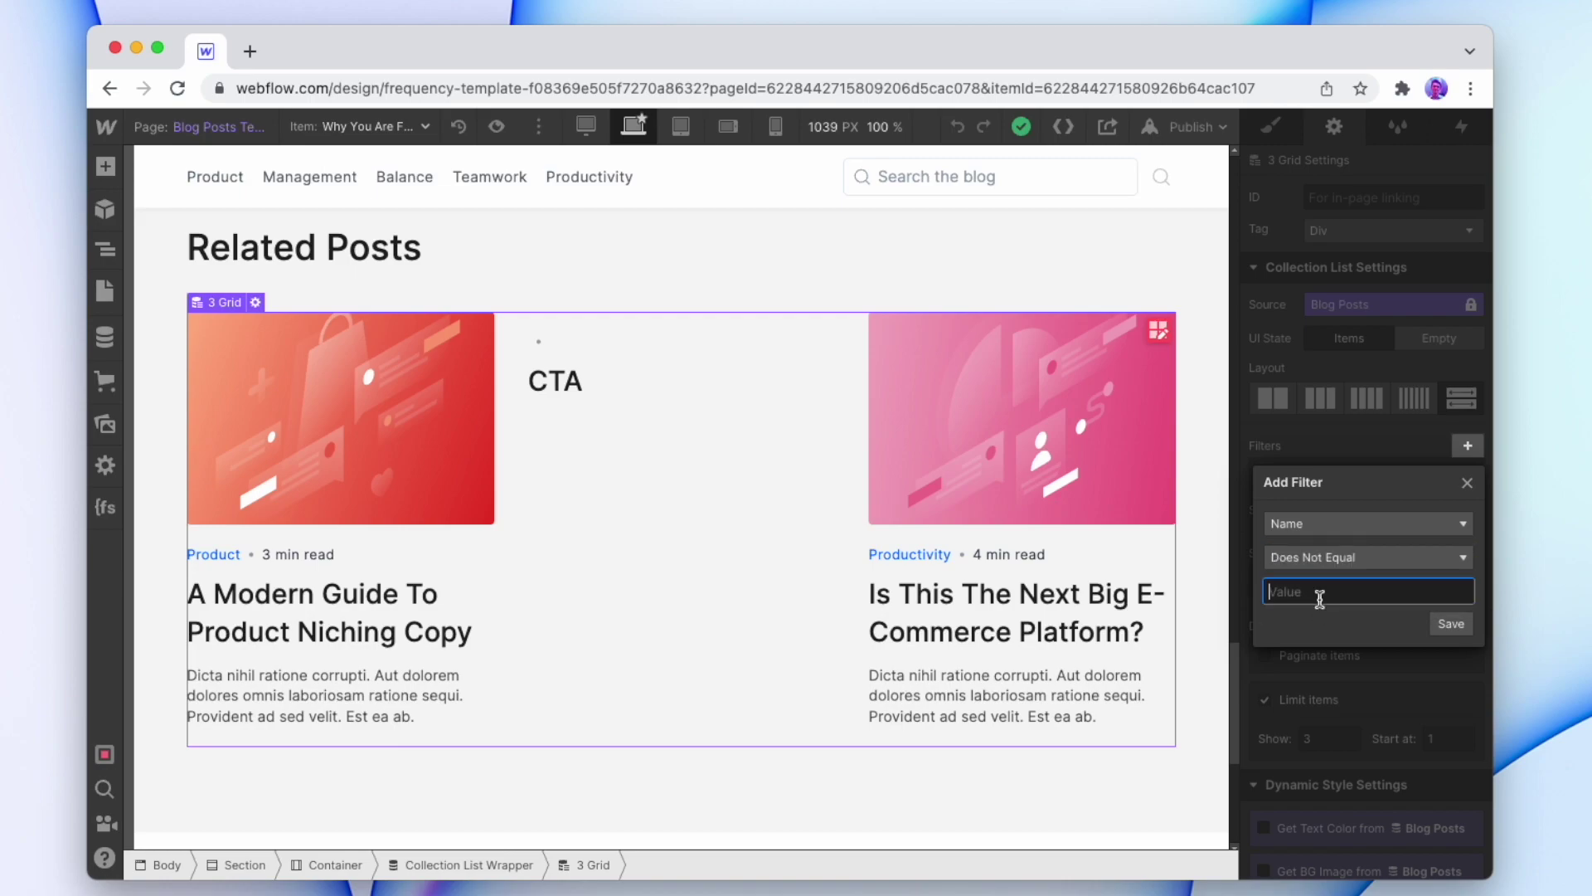
type("CTA")
left_click(1449, 629)
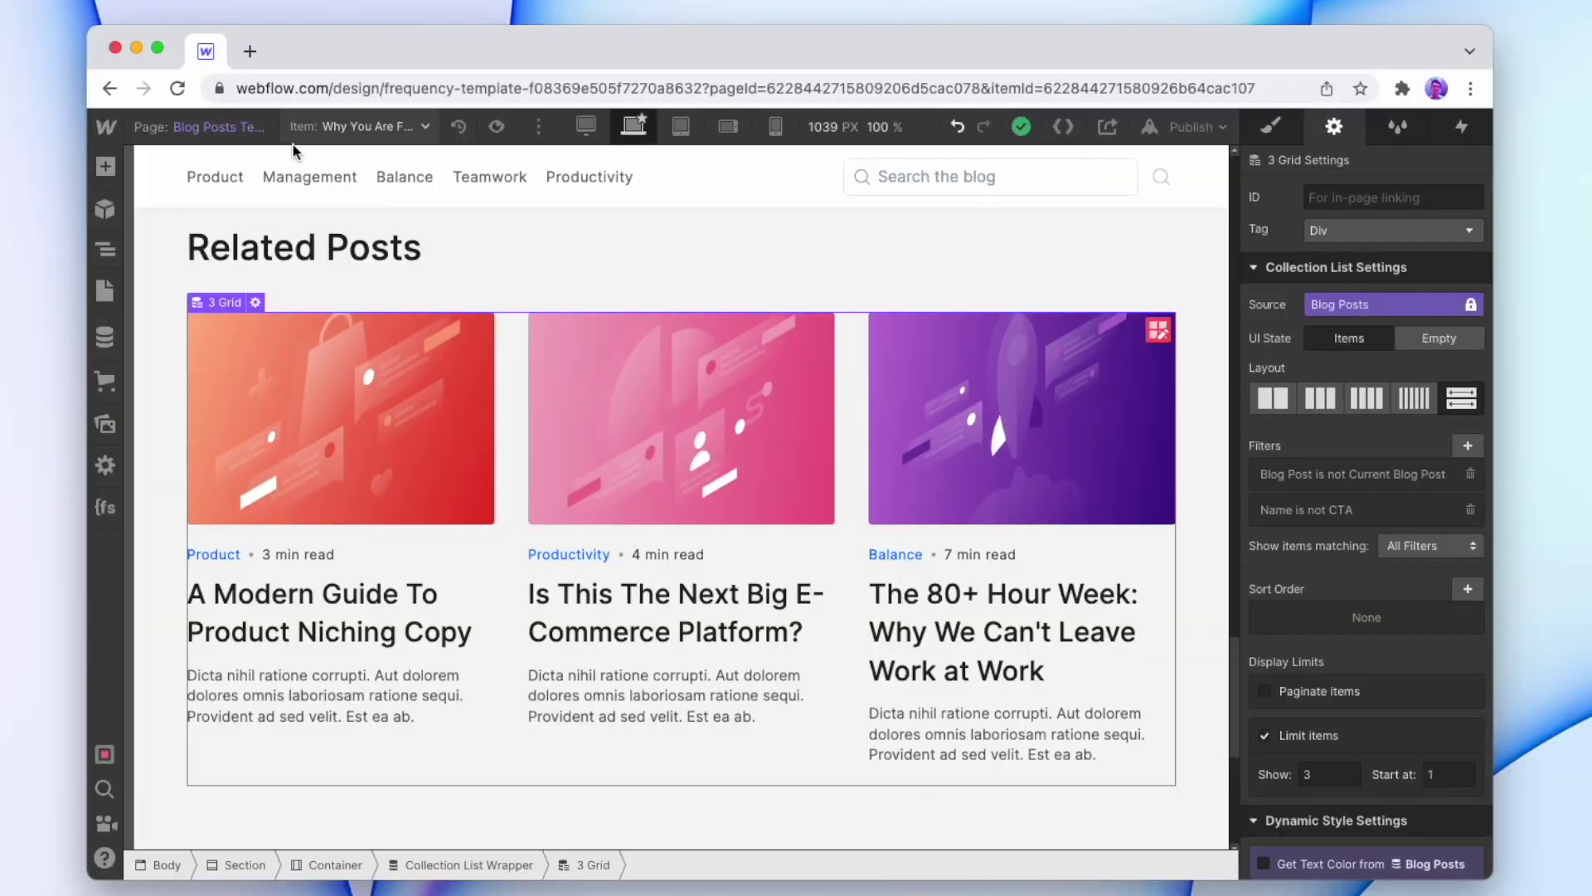
left_click(327, 135)
left_click(336, 225)
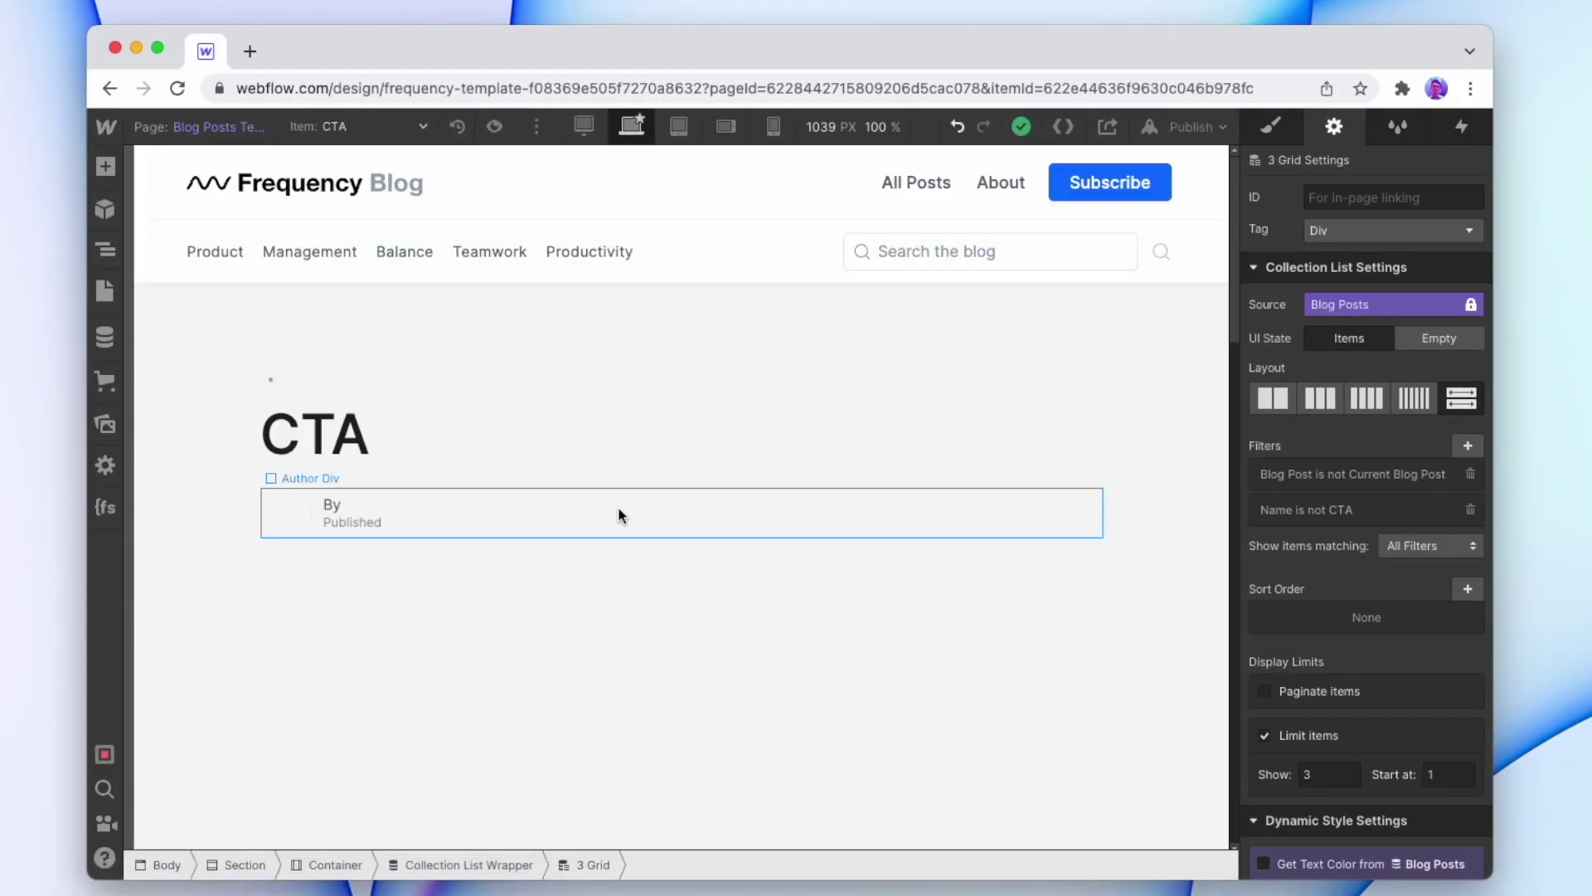
- Scroll down the CTA item's template page to review it
scroll(469, 440, "down", 10)
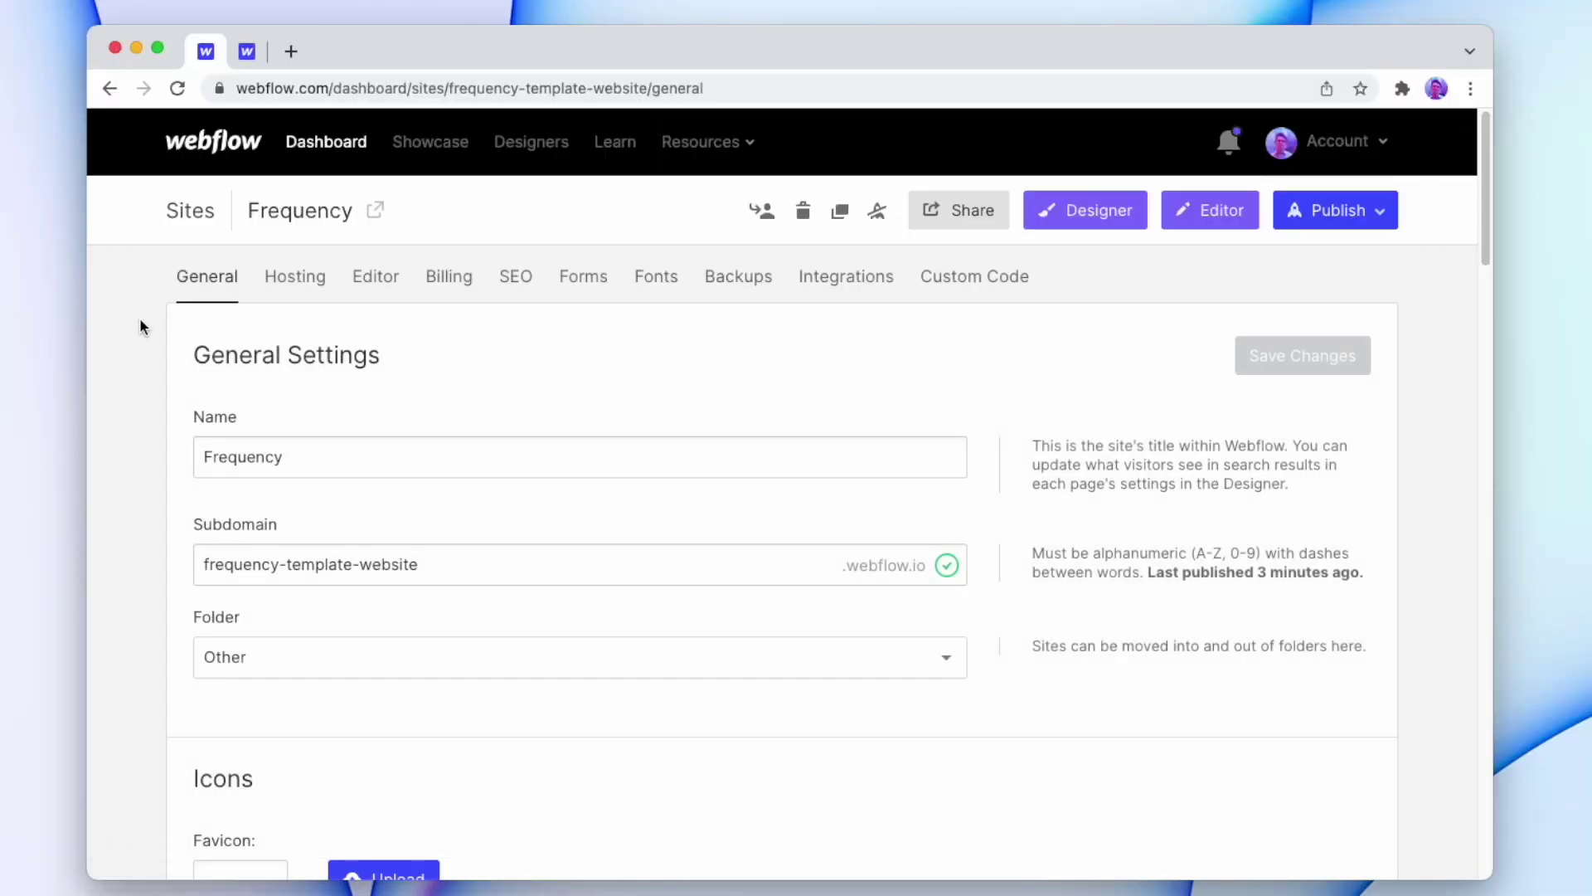
- Switch to the SEO tab in the Frequency site settings
left_click(518, 274)
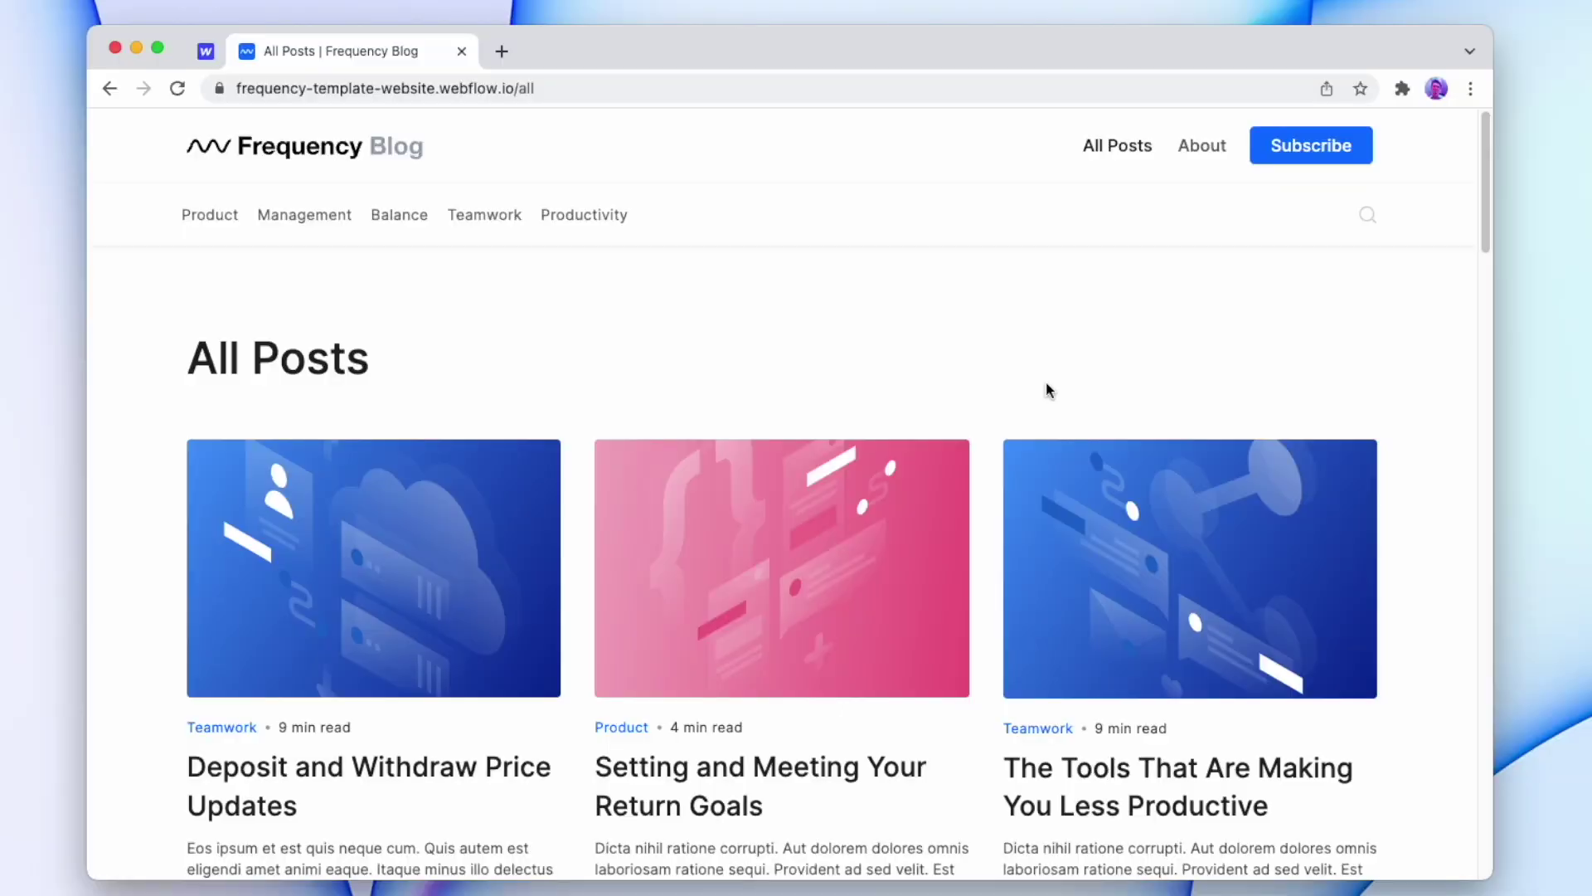
- Scroll the live All Posts page to the Stay in the know card between E-Commerce and Product Niching Copy
scroll(929, 381, "down", 10)
scroll(780, 431, "up", 3)
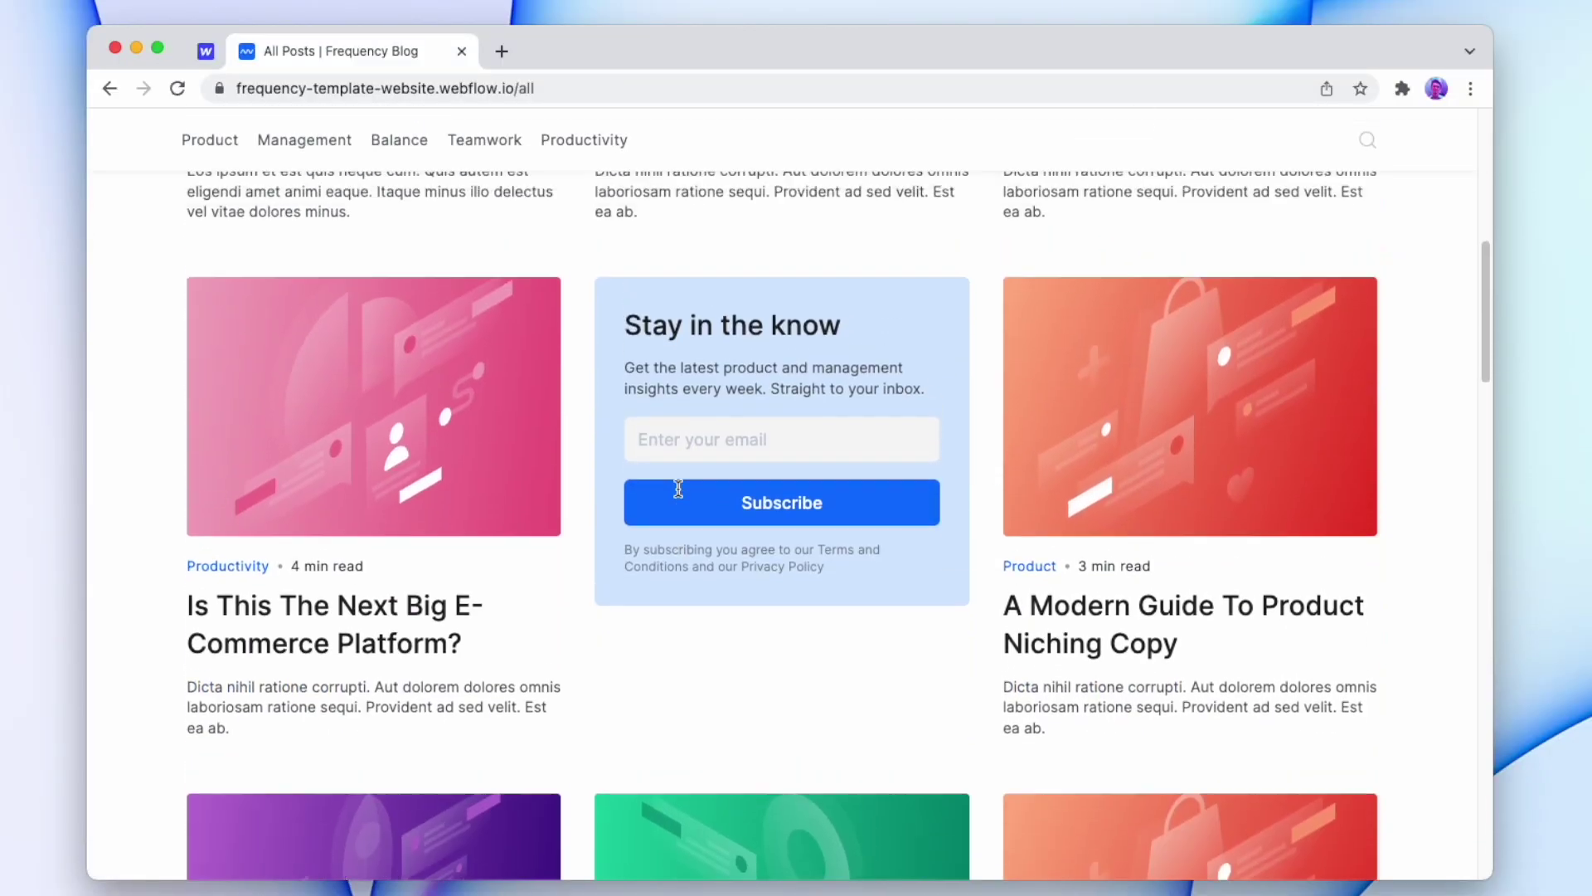